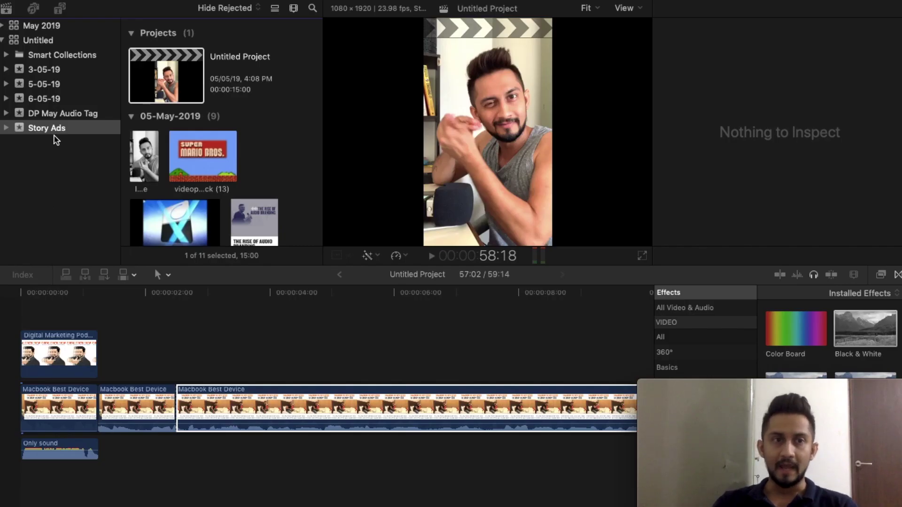
Step: Create a Demo Tutorial event in the Untitled library with Create New Project checked
{"action": "left_click", "coordinate": [43, 188]}
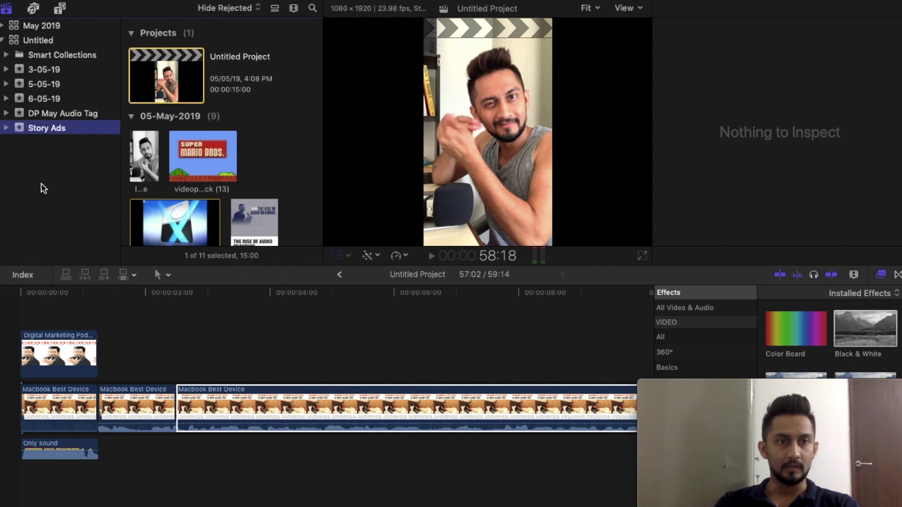
{"action": "right_click", "coordinate": [36, 176]}
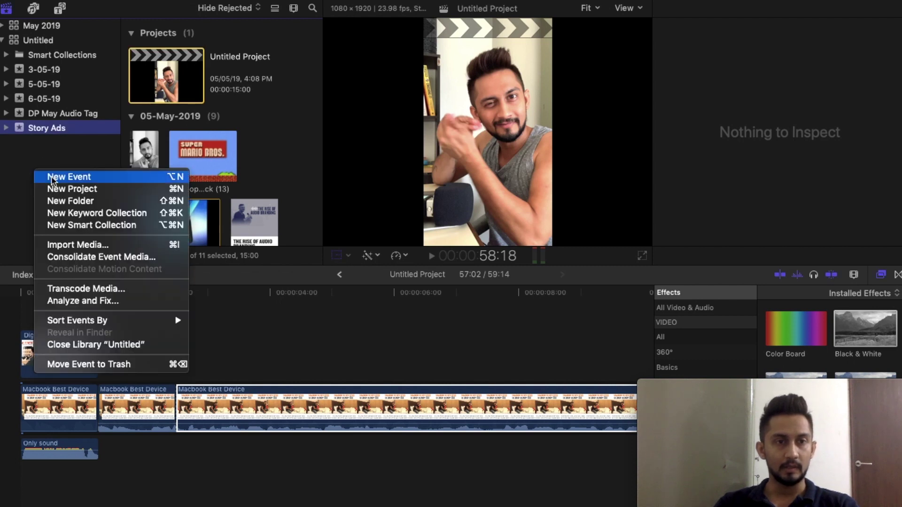
{"action": "left_click", "coordinate": [53, 180]}
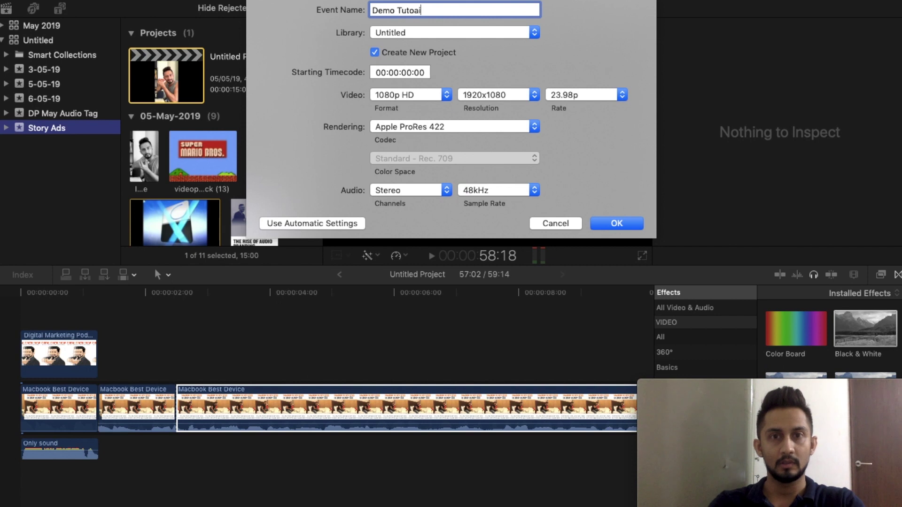
{"action": "type", "text": "rial"}
{"action": "left_click", "coordinate": [405, 95]}
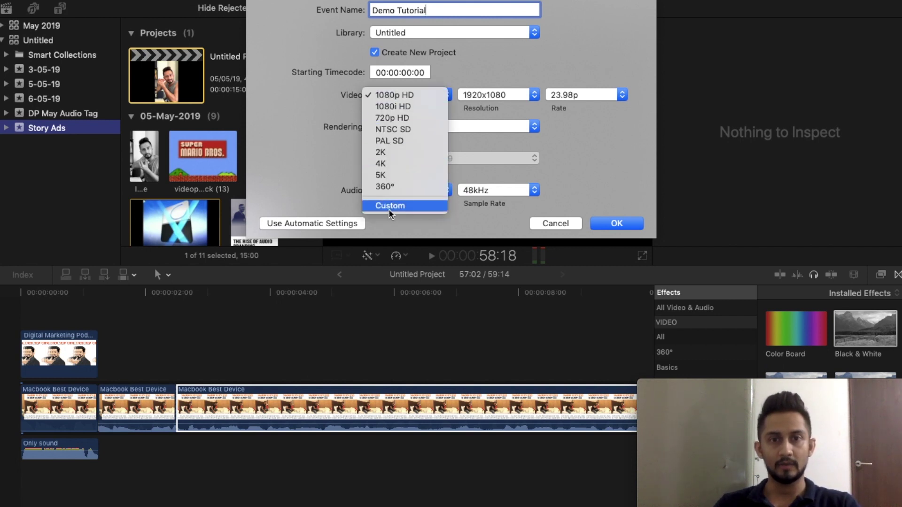
Step: Set the new project's video format to Custom at 1080 × 1080 and confirm the event
{"action": "left_click", "coordinate": [388, 210]}
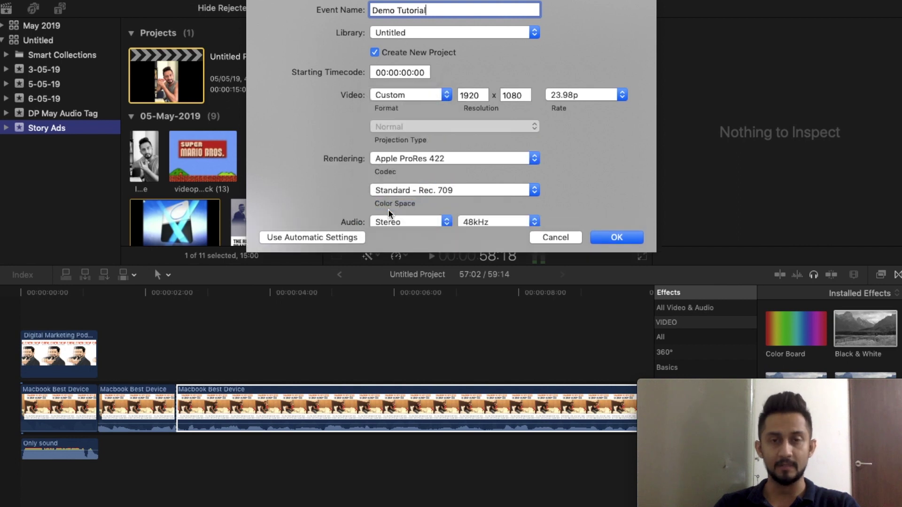
{"action": "double_click", "coordinate": [469, 96]}
{"action": "type", "text": "1080"}
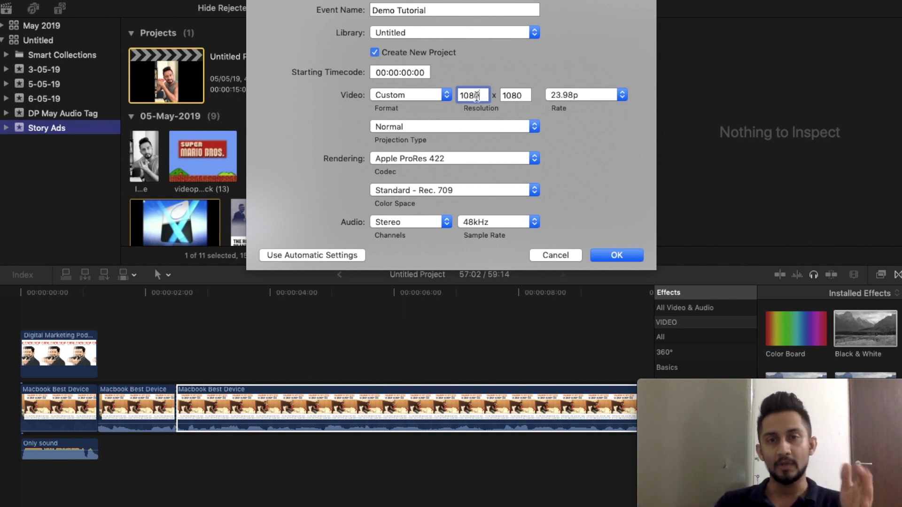
{"action": "left_click", "coordinate": [515, 93]}
{"action": "type", "text": "1350"}
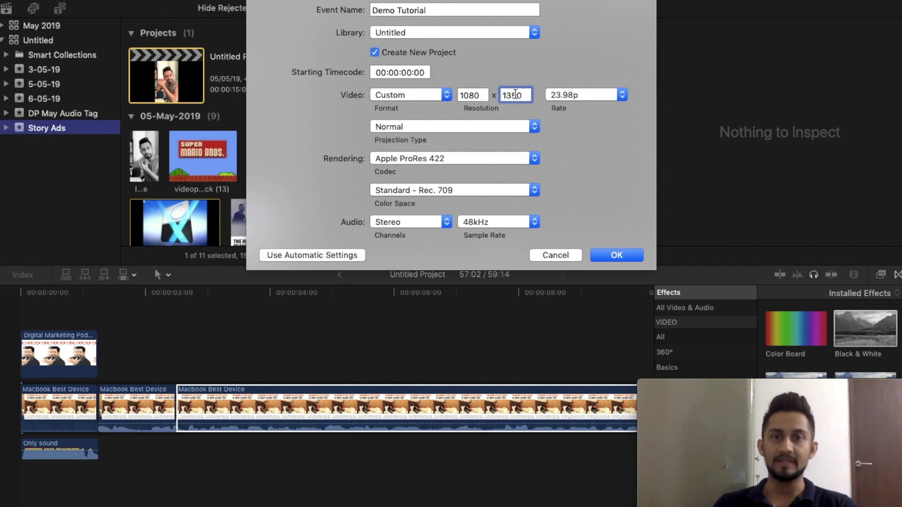
{"action": "type", "text": "1"}
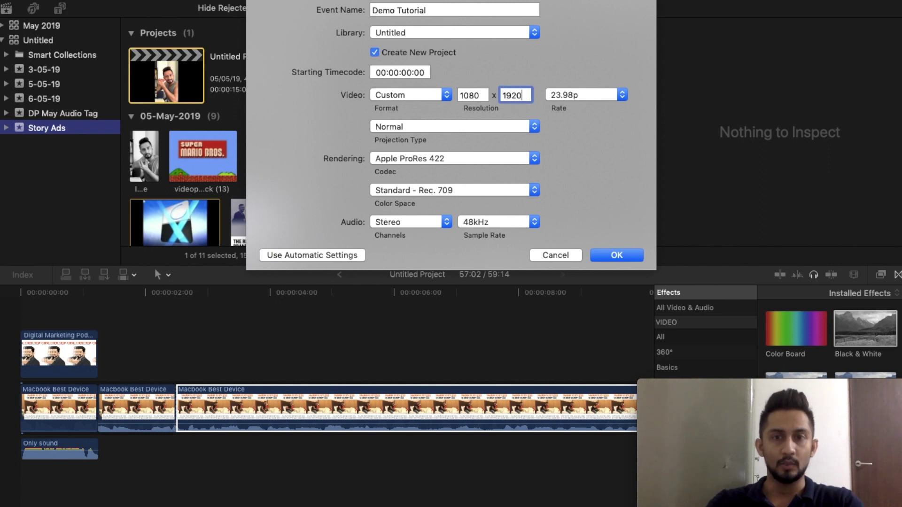
{"action": "type", "text": "1080"}
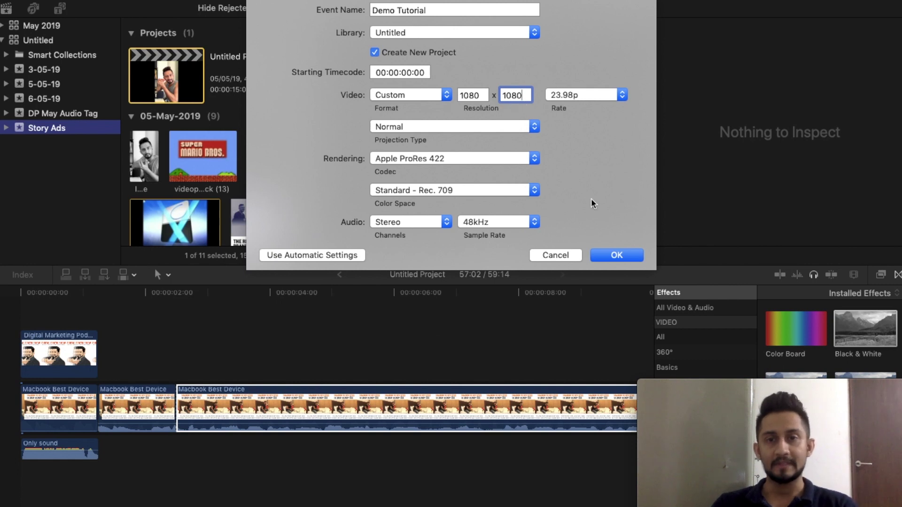
{"action": "left_click", "coordinate": [637, 261]}
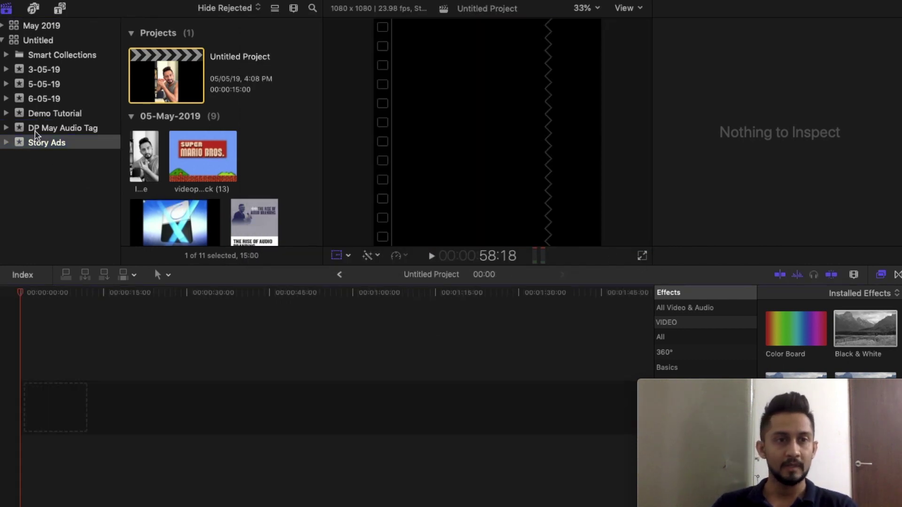
Step: Check the empty 1080 × 1080 project in Demo Tutorial, then bring up Media Import with Cmd+I
{"action": "left_click", "coordinate": [47, 99]}
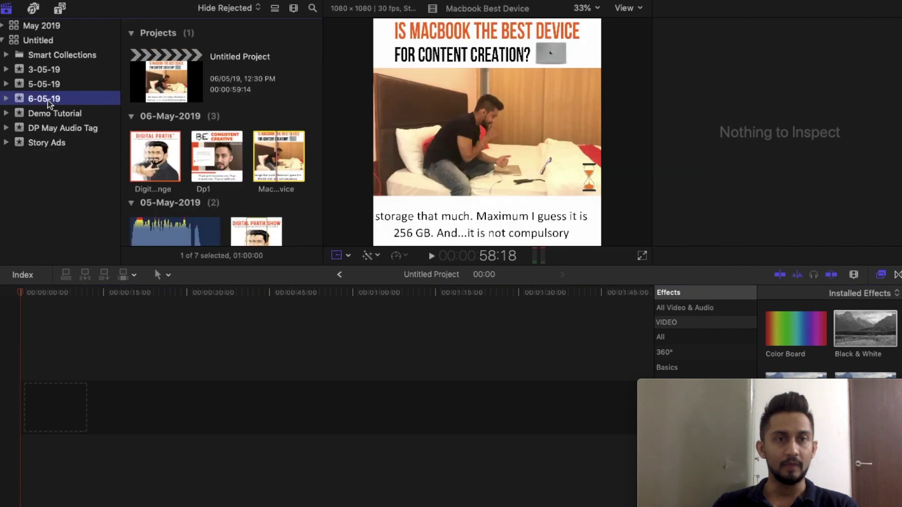
{"action": "left_click", "coordinate": [53, 114]}
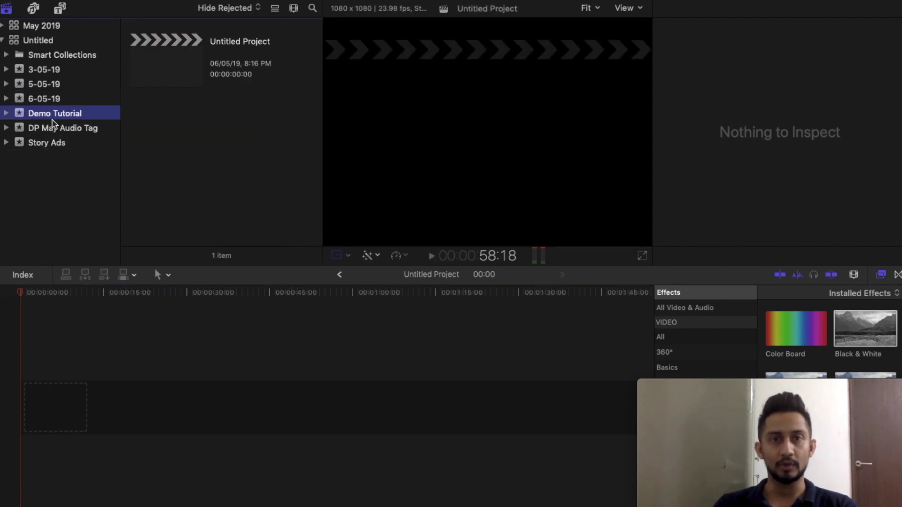
{"action": "left_click", "coordinate": [158, 68]}
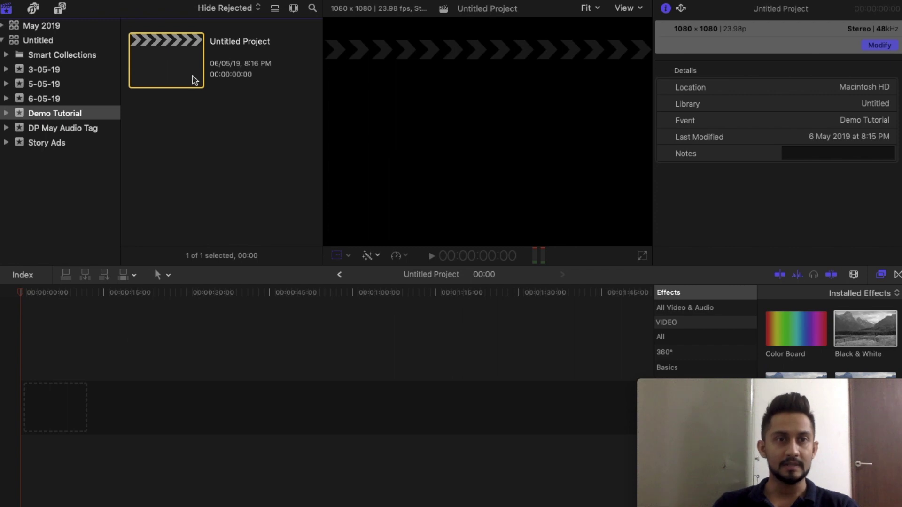
{"action": "left_click", "coordinate": [187, 149]}
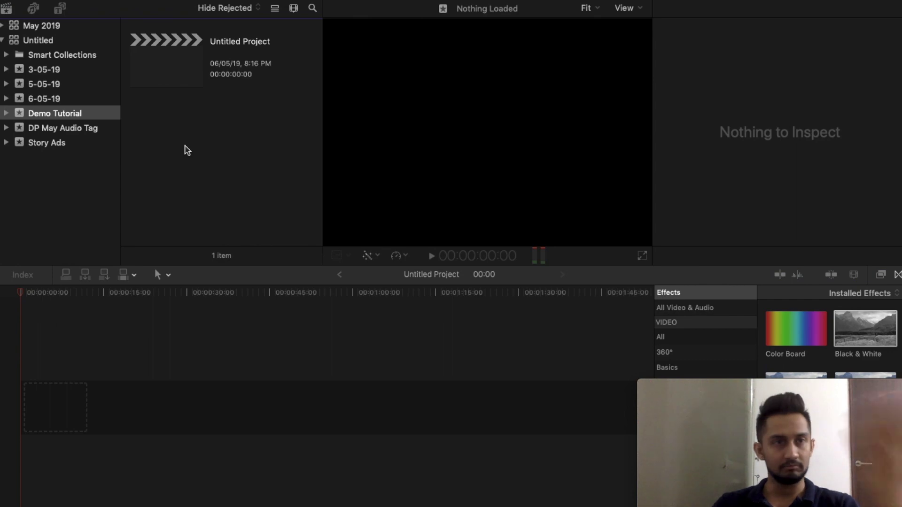
{"action": "key", "text": "super+i"}
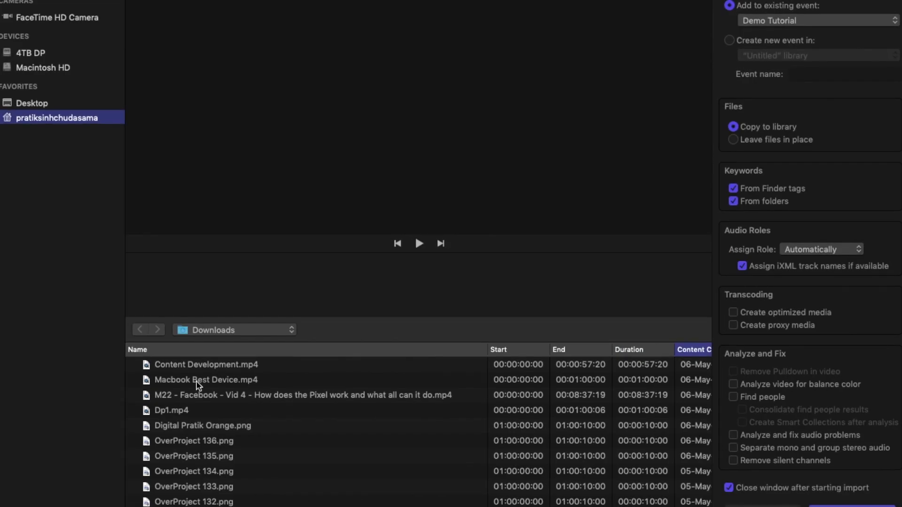
Step: Import Content Development.mp4 from Downloads into Demo Tutorial and select the new clip
{"action": "left_click", "coordinate": [202, 365]}
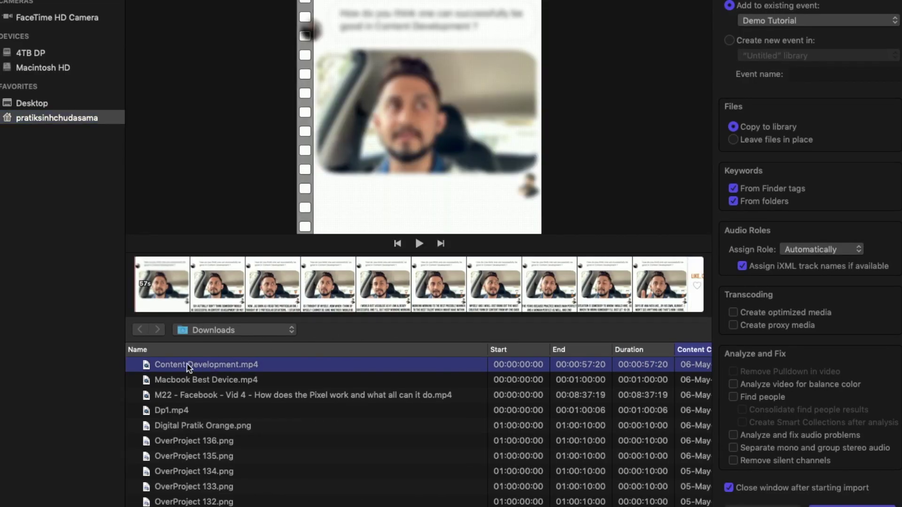
{"action": "key", "text": "Return"}
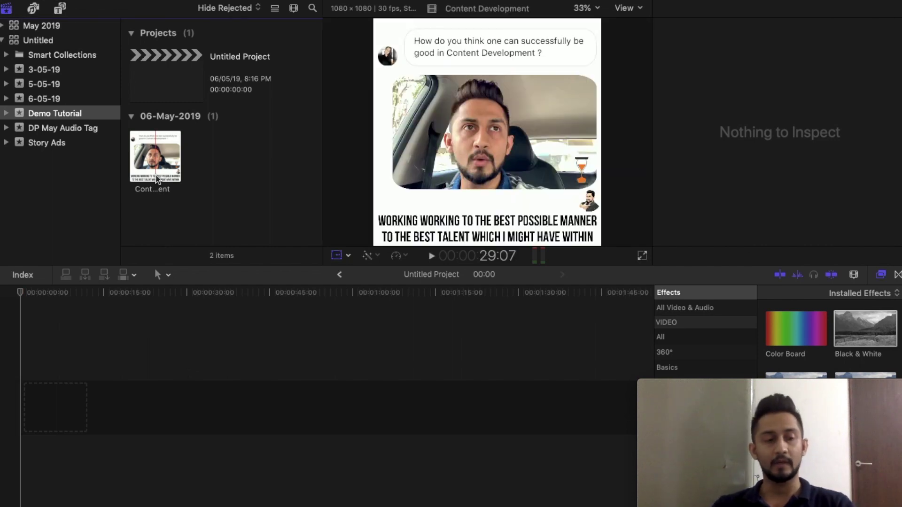
{"action": "left_click", "coordinate": [154, 160]}
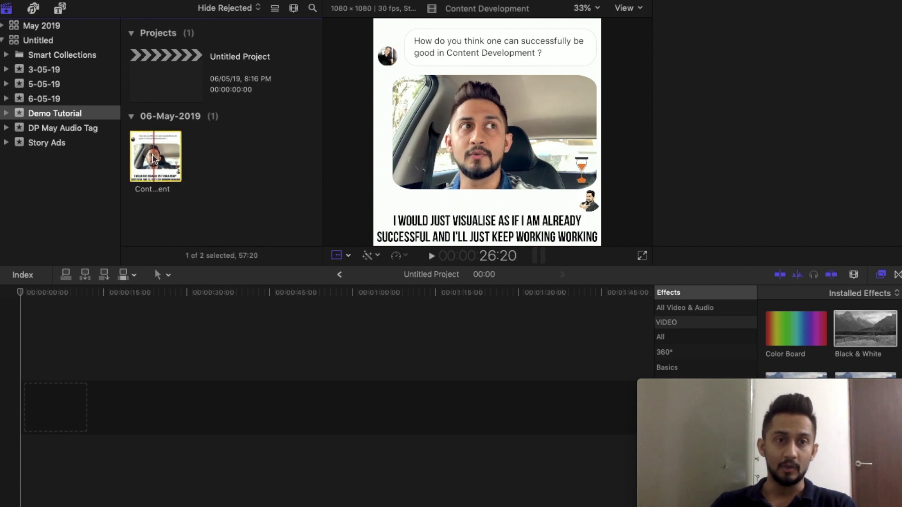
Step: Put the Content Development clip in the timeline and park the playhead at 1:11, where white begins
{"action": "left_click_drag", "start_coordinate": [154, 160], "coordinate": [42, 408]}
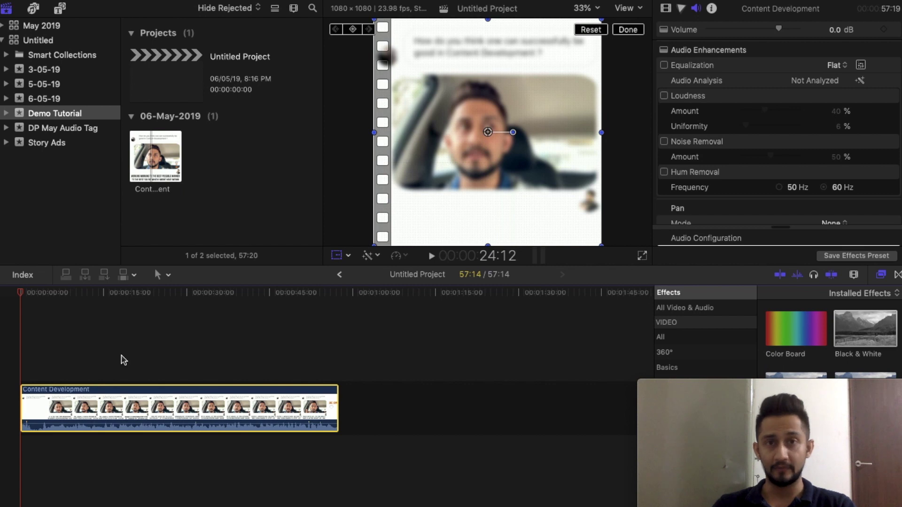
{"action": "left_click", "coordinate": [25, 293]}
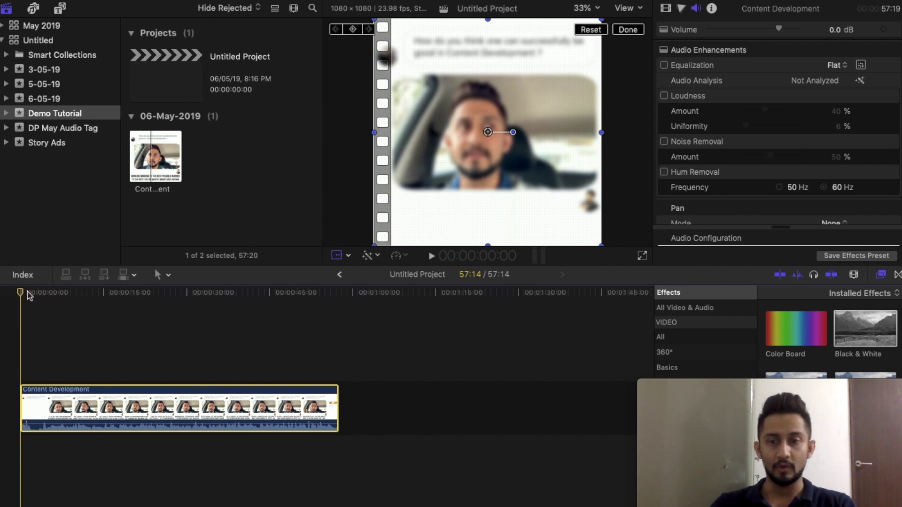
{"action": "key", "text": "super+equal"}
{"action": "key", "text": "super+equal"}
{"action": "key", "text": "super+equal"}
{"action": "mouse_move", "coordinate": [27, 294]}
{"action": "left_mouse_down"}
{"action": "mouse_move", "coordinate": [117, 308]}
{"action": "mouse_move", "coordinate": [78, 315]}
{"action": "mouse_move", "coordinate": [157, 327]}
{"action": "left_mouse_up"}
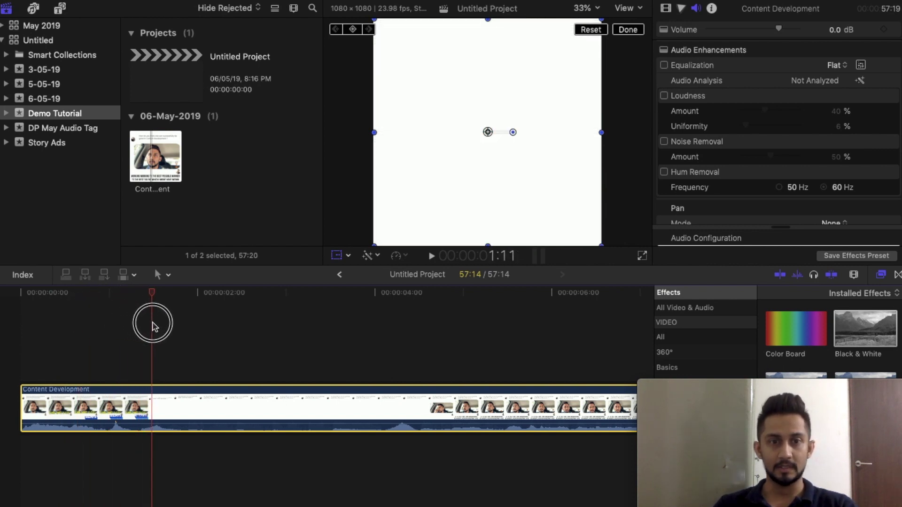
{"action": "left_click_drag", "start_coordinate": [157, 328], "coordinate": [152, 296]}
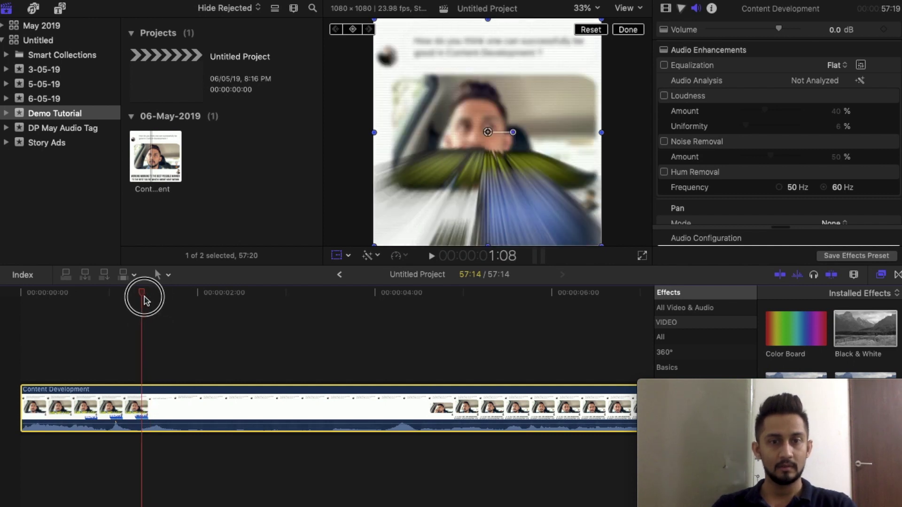
Step: Blade at 1:11, delete the opening piece, and scrub to confirm the clip starts on the question card
{"action": "left_click", "coordinate": [155, 440]}
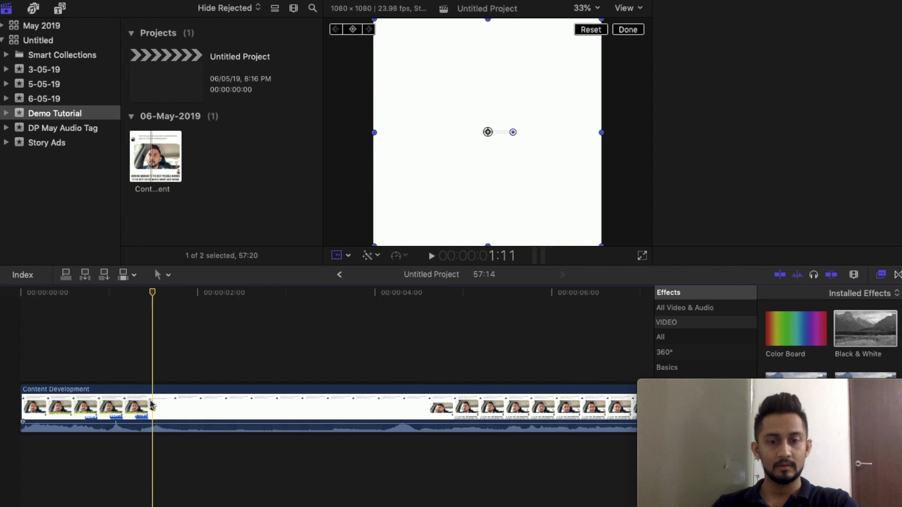
{"action": "key", "text": "super+b"}
{"action": "left_click", "coordinate": [70, 409]}
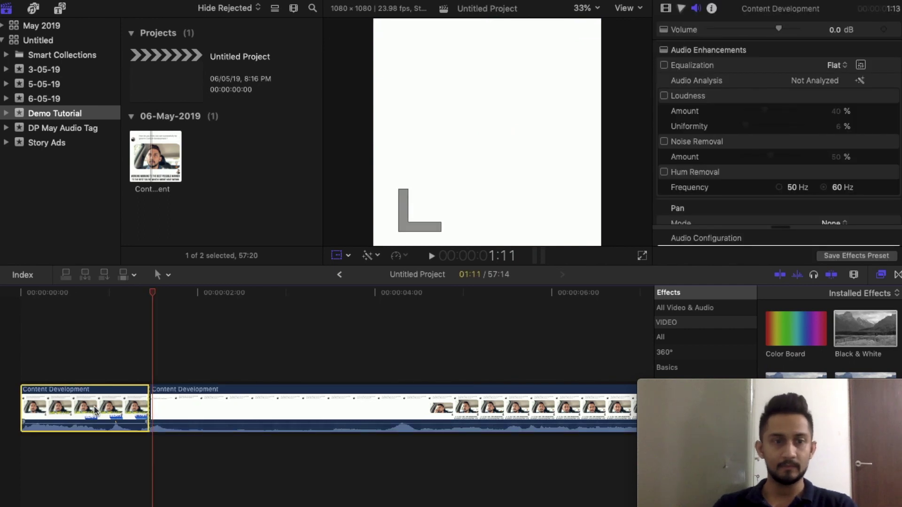
{"action": "key", "text": "shift+t"}
{"action": "key", "text": "Delete"}
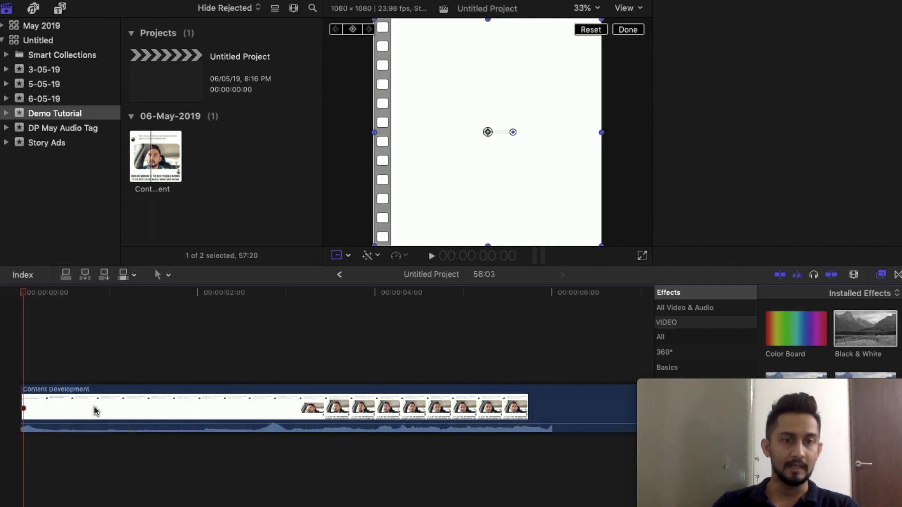
{"action": "left_click_drag", "start_coordinate": [21, 296], "coordinate": [94, 314]}
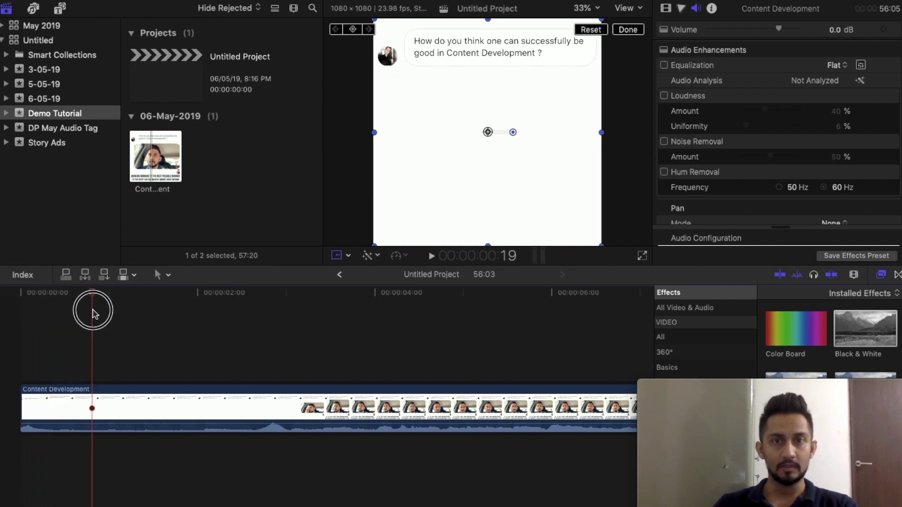
{"action": "left_click_drag", "start_coordinate": [94, 314], "coordinate": [327, 341]}
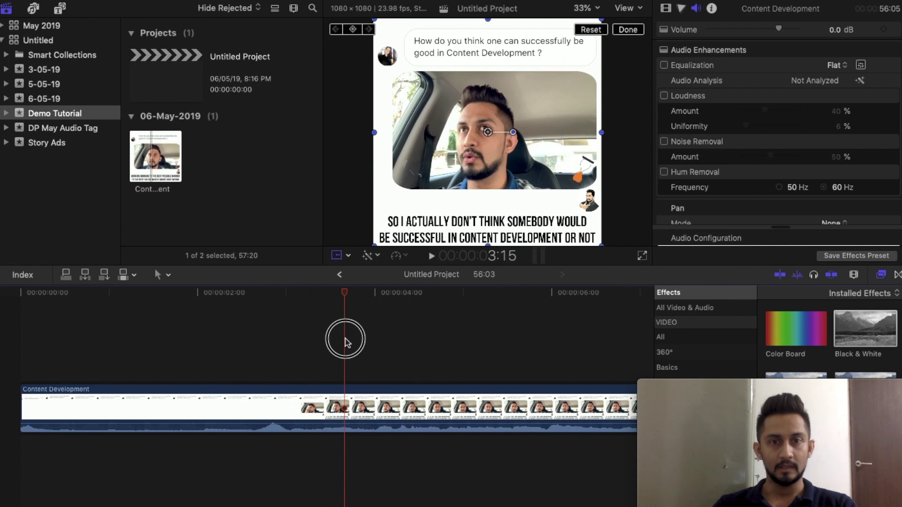
{"action": "left_click_drag", "start_coordinate": [326, 341], "coordinate": [306, 341]}
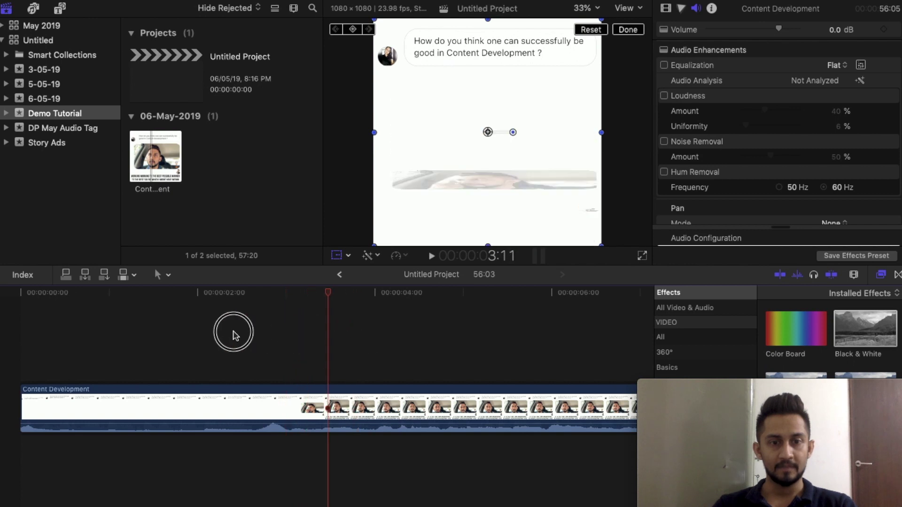
{"action": "left_click_drag", "start_coordinate": [306, 341], "coordinate": [14, 335]}
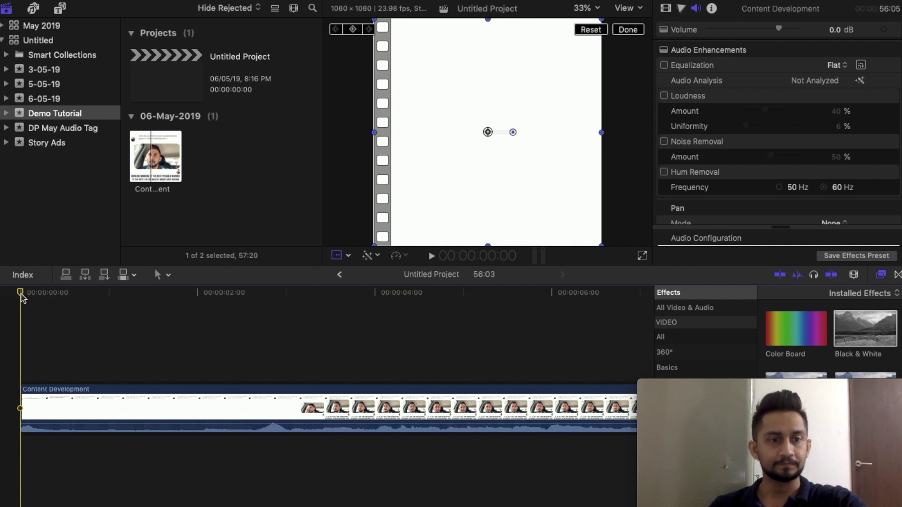
{"action": "left_click", "coordinate": [431, 258]}
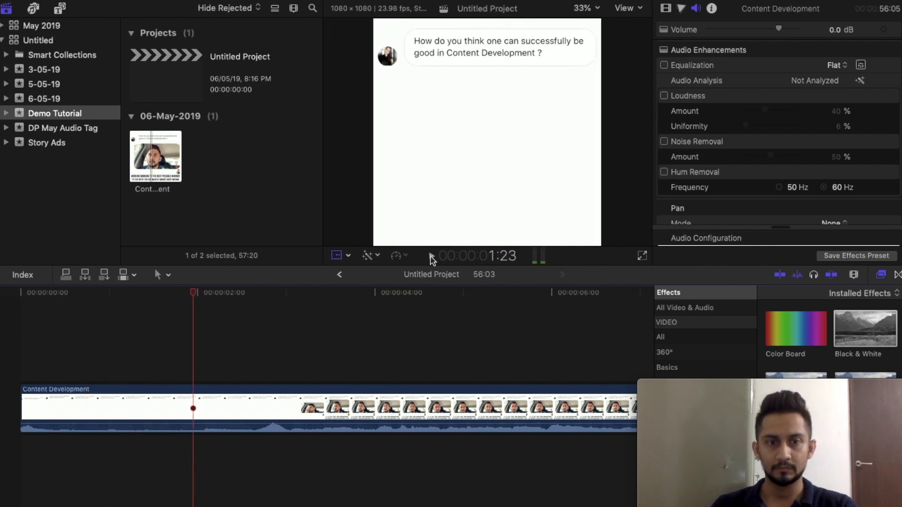
{"action": "left_click", "coordinate": [432, 257]}
{"action": "left_click", "coordinate": [432, 258]}
{"action": "left_click", "coordinate": [431, 257]}
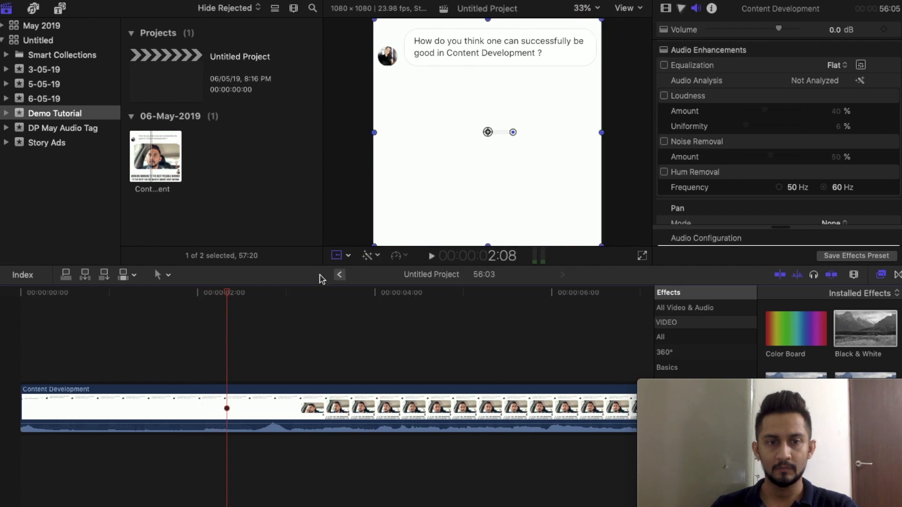
{"action": "left_click", "coordinate": [223, 292]}
{"action": "left_click_drag", "start_coordinate": [221, 294], "coordinate": [204, 292]}
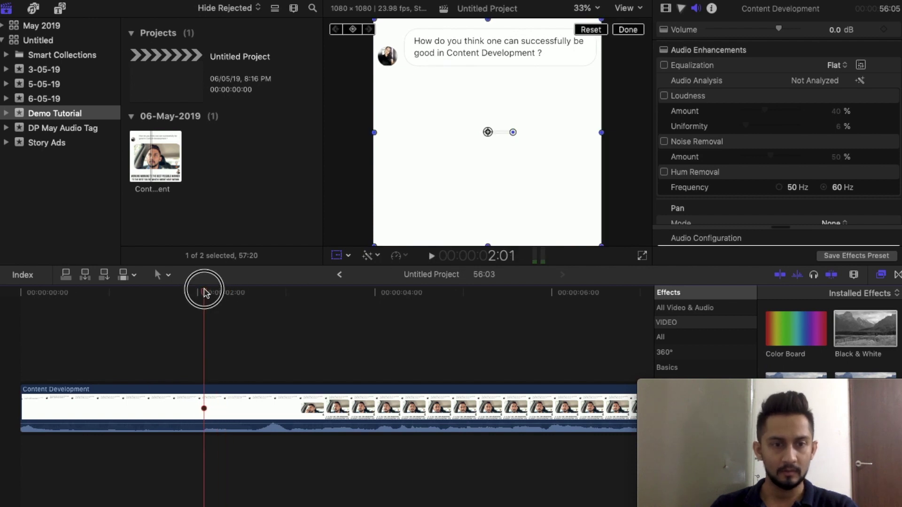
{"action": "left_click", "coordinate": [204, 408]}
Step: Blade the Content Development clip at the 2:01 playhead
{"action": "key", "text": "super+b"}
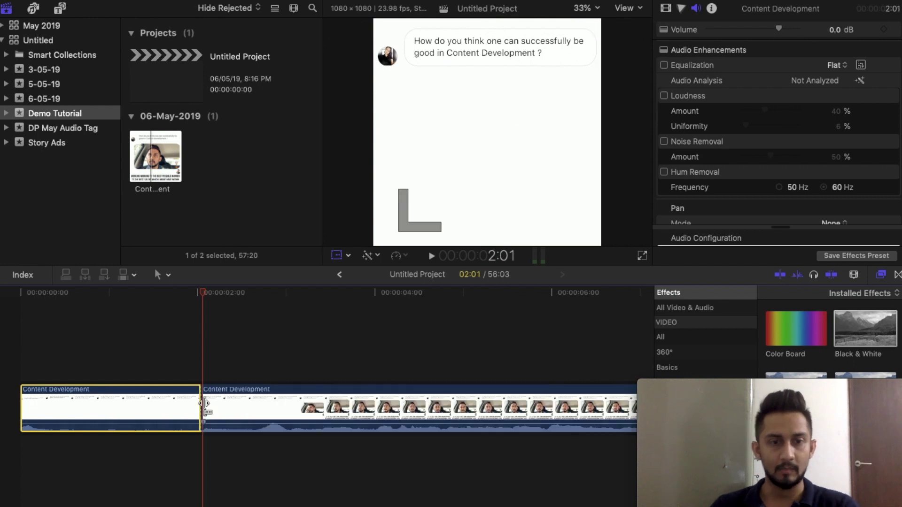
{"action": "left_click", "coordinate": [216, 244]}
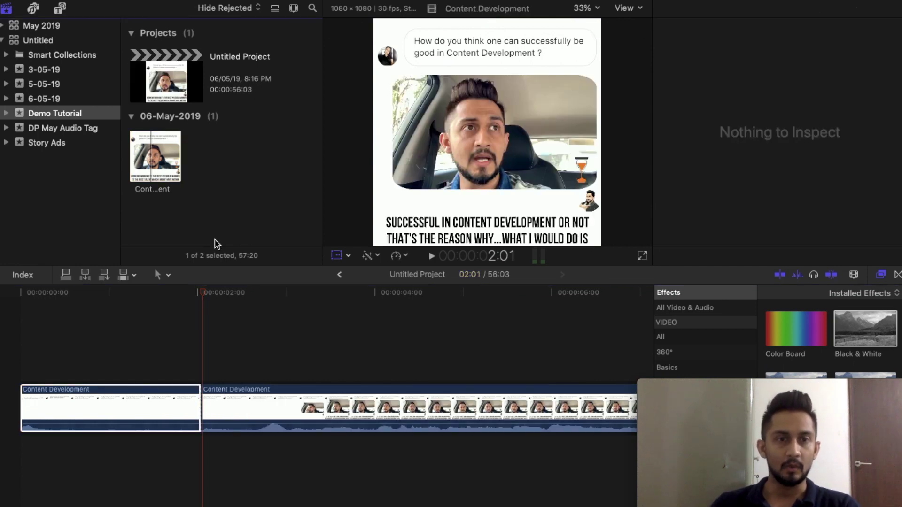
{"action": "key", "text": "super+i"}
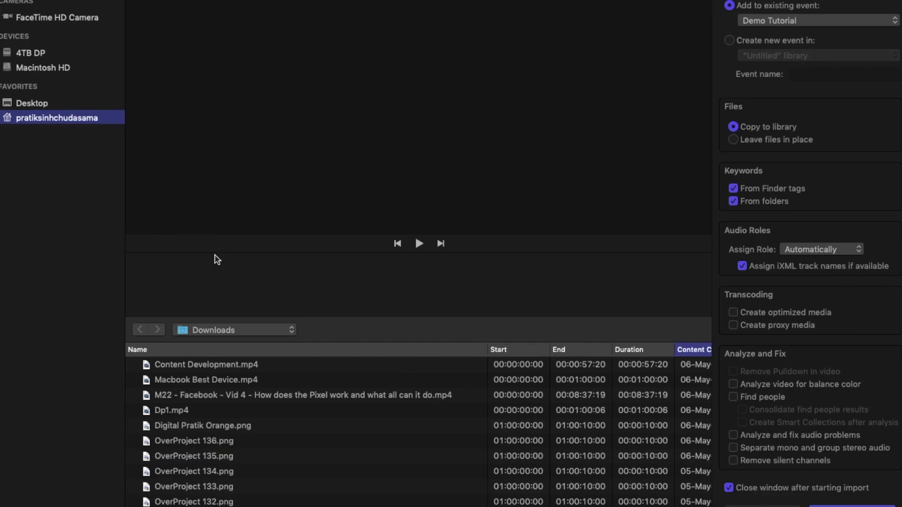
Step: Import Square size New.mp4 from the 4TB DP drive and connect it above the timeline at 2:01
{"action": "left_click", "coordinate": [38, 53]}
{"action": "left_click", "coordinate": [207, 397]}
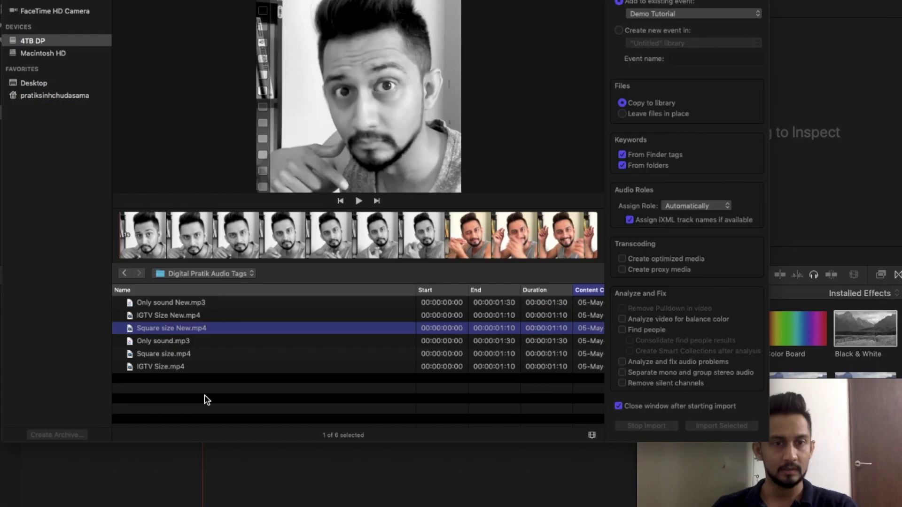
{"action": "key", "text": "Return"}
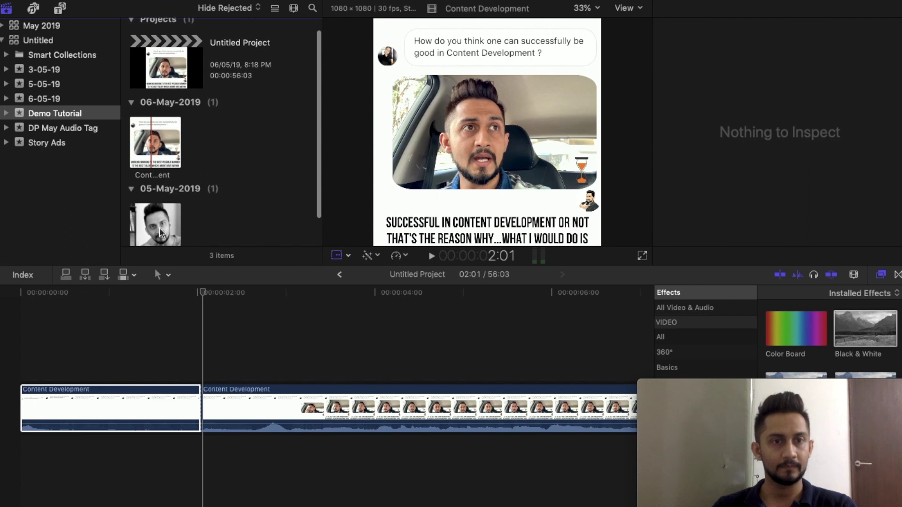
{"action": "left_click", "coordinate": [160, 231]}
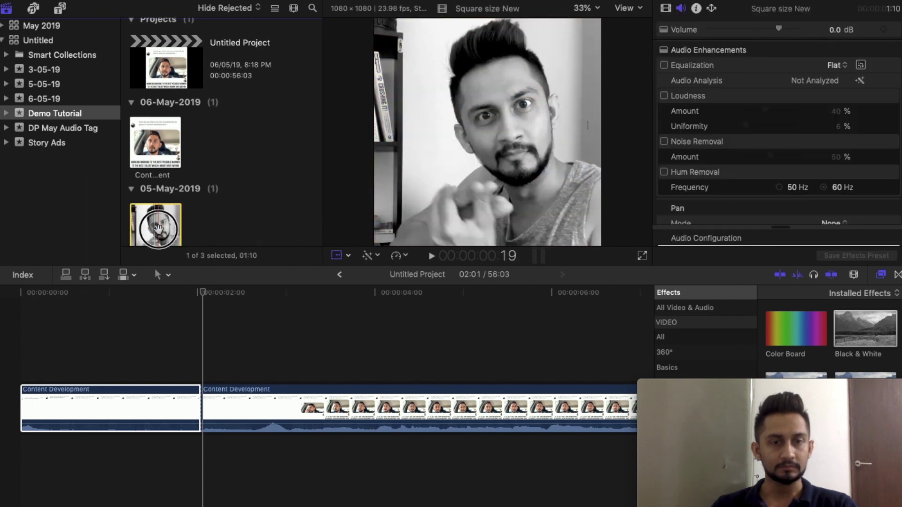
{"action": "left_click_drag", "start_coordinate": [158, 229], "coordinate": [211, 324]}
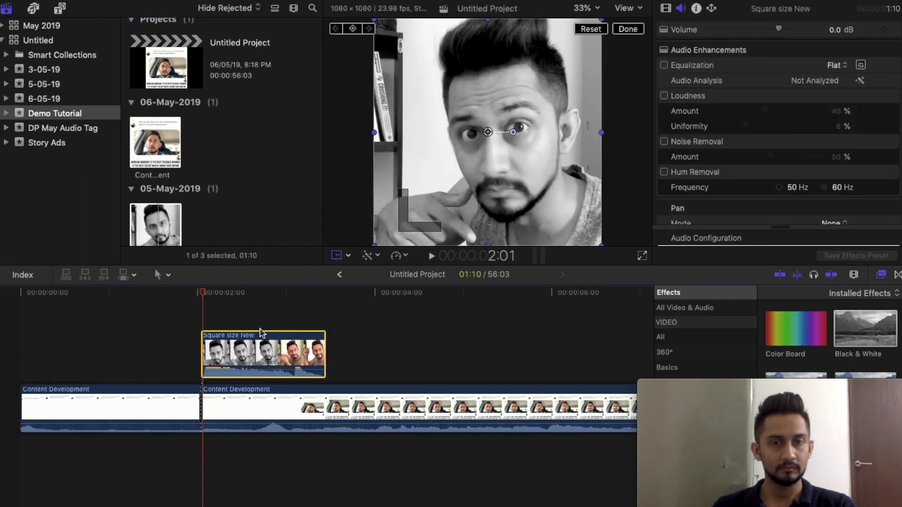
Step: Replace the misplaced Square size New clip, reconnecting it above the second part at 2:01
{"action": "key", "text": "Delete"}
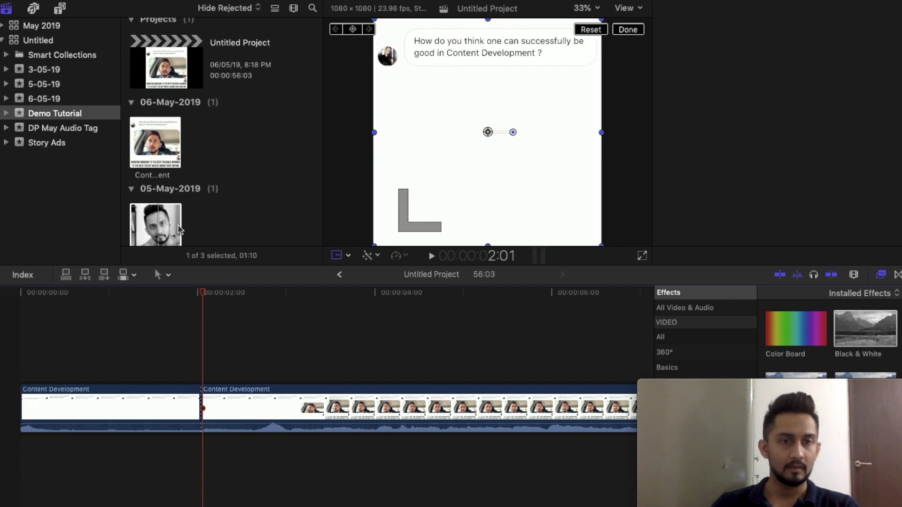
{"action": "left_click_drag", "start_coordinate": [179, 230], "coordinate": [209, 336]}
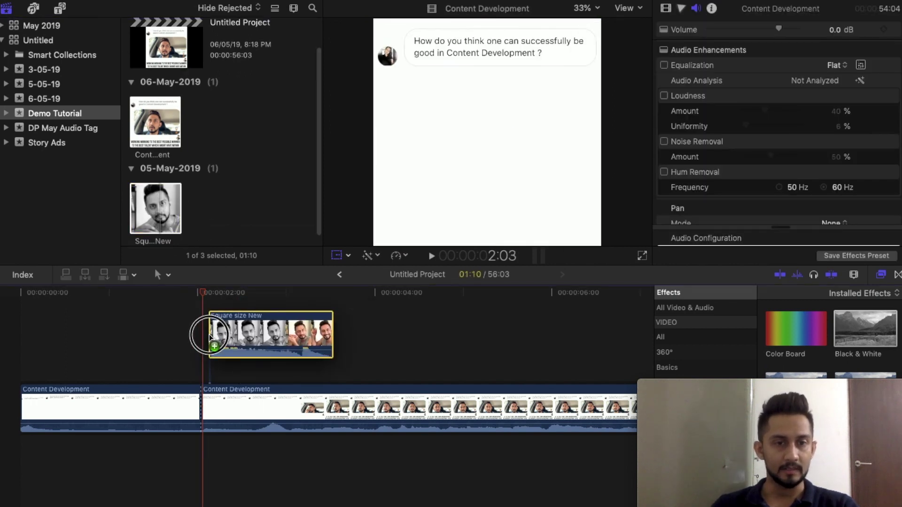
{"action": "left_click_drag", "start_coordinate": [209, 336], "coordinate": [217, 337]}
{"action": "left_click_drag", "start_coordinate": [201, 291], "coordinate": [204, 294]}
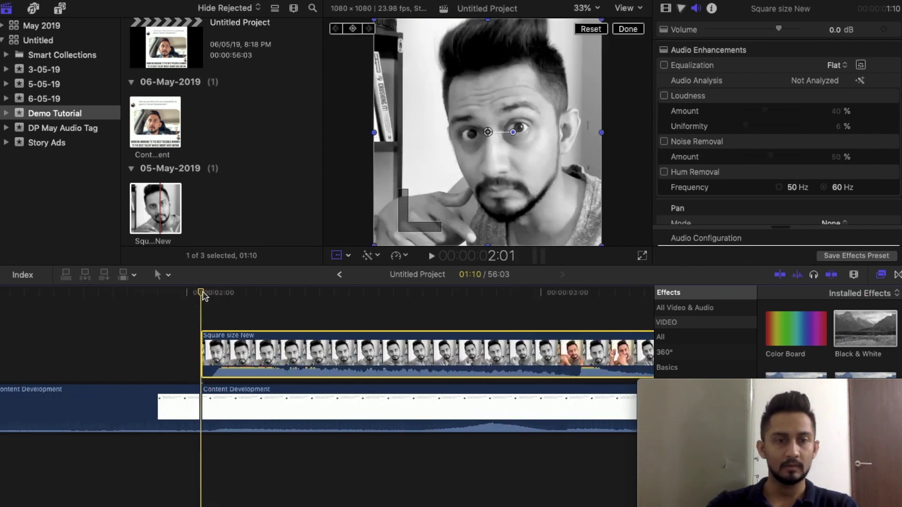
{"action": "left_click", "coordinate": [204, 318]}
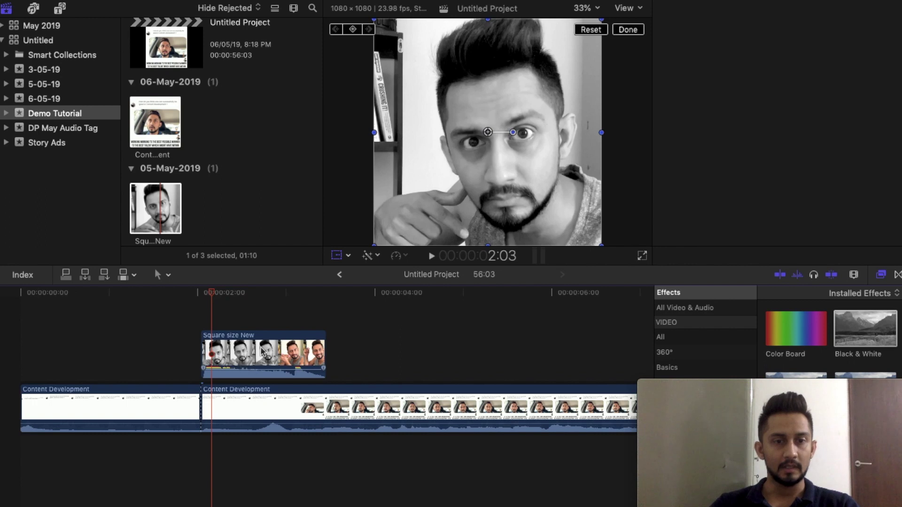
{"action": "left_click", "coordinate": [243, 356]}
{"action": "left_click", "coordinate": [201, 293]}
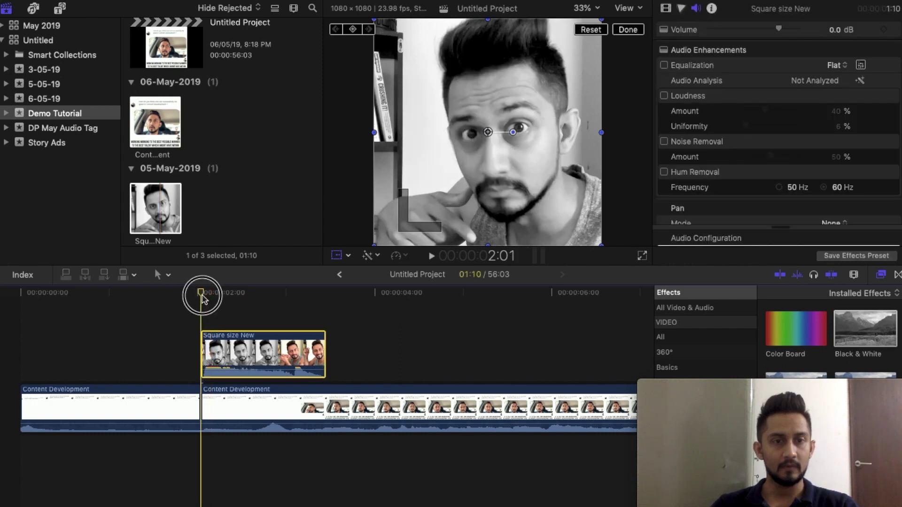
{"action": "left_click", "coordinate": [253, 170]}
{"action": "key", "text": "super+i"}
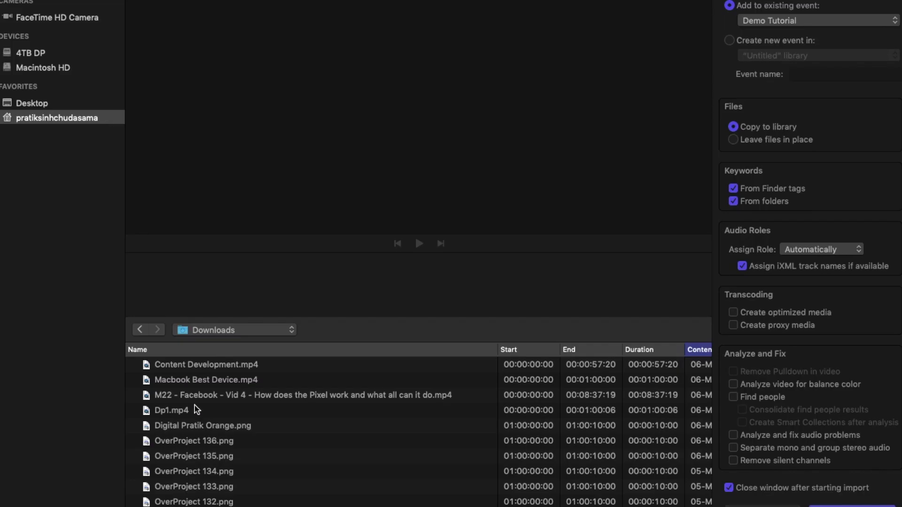
Step: Import Digital Pratik Orange.png and detach the Square size New clip's audio into its own clip
{"action": "left_click", "coordinate": [203, 427]}
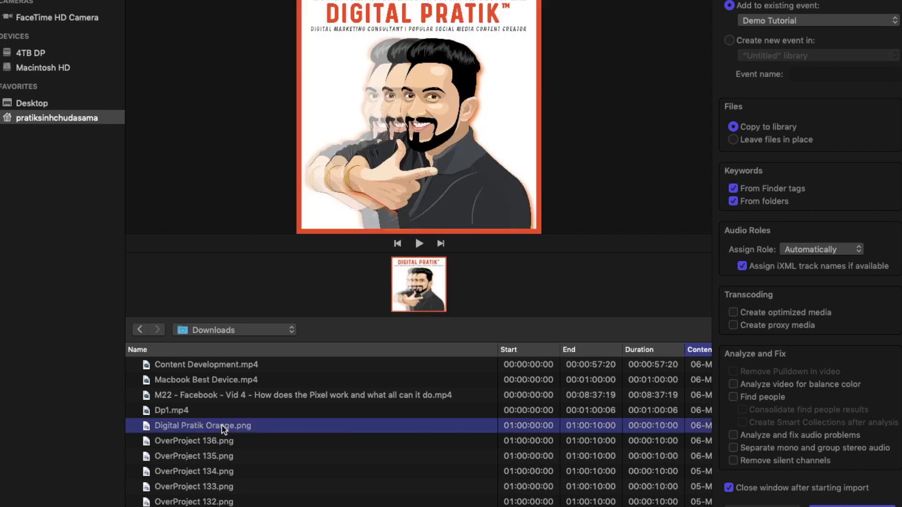
{"action": "key", "text": "Return"}
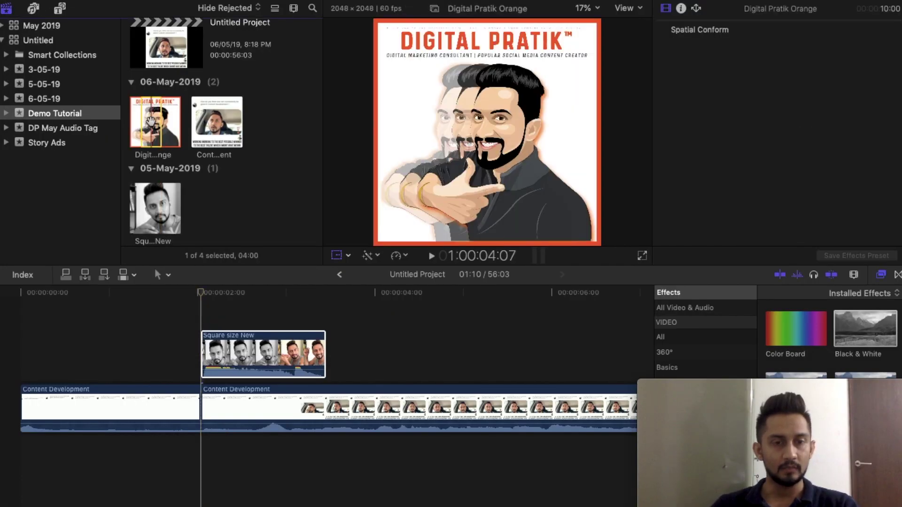
{"action": "left_click", "coordinate": [239, 348]}
{"action": "key", "text": "shift+t"}
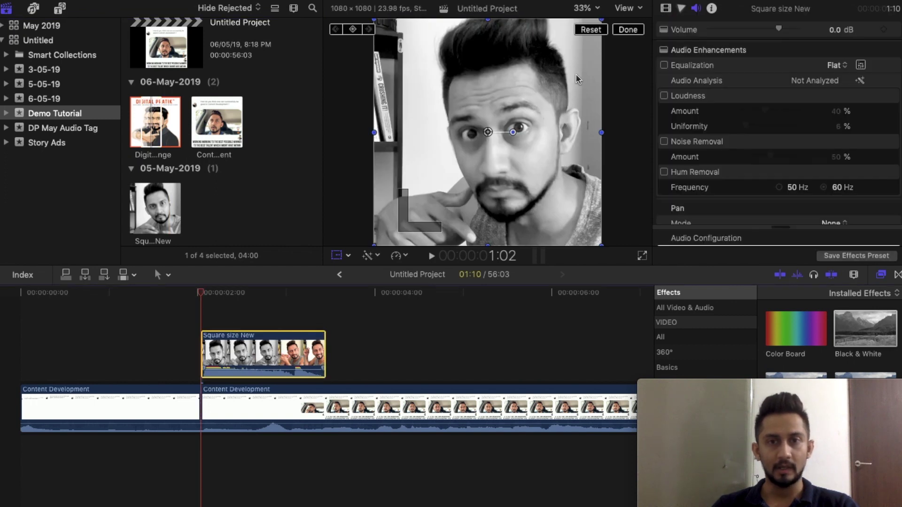
{"action": "left_click_drag", "start_coordinate": [212, 297], "coordinate": [276, 305]}
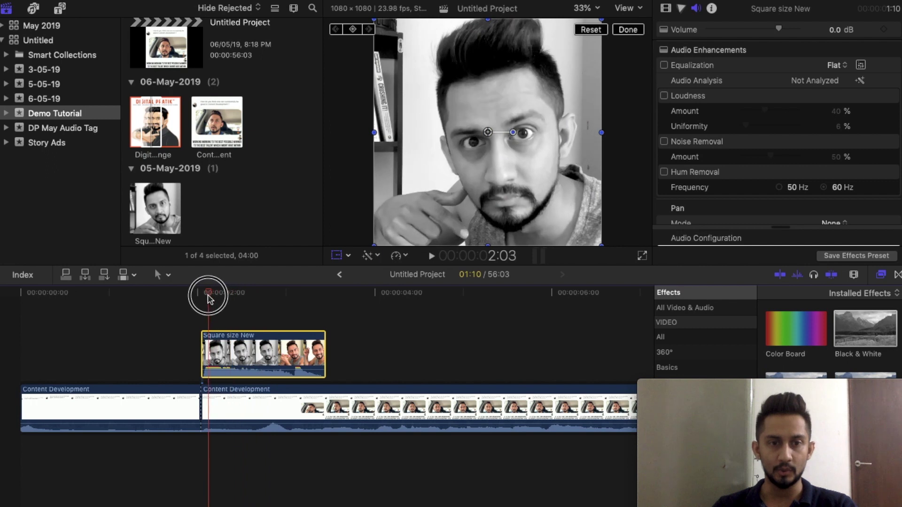
{"action": "left_click_drag", "start_coordinate": [275, 304], "coordinate": [201, 295]}
{"action": "right_click", "coordinate": [261, 363]}
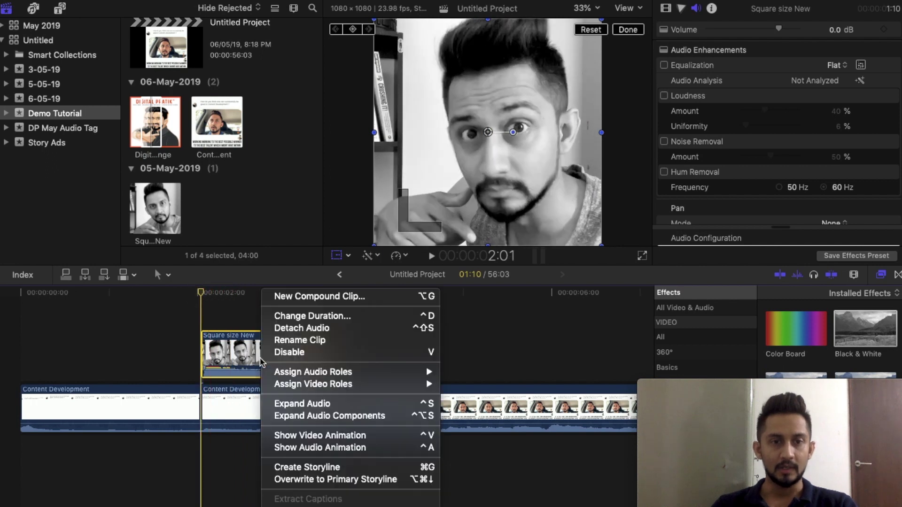
{"action": "left_click", "coordinate": [289, 328]}
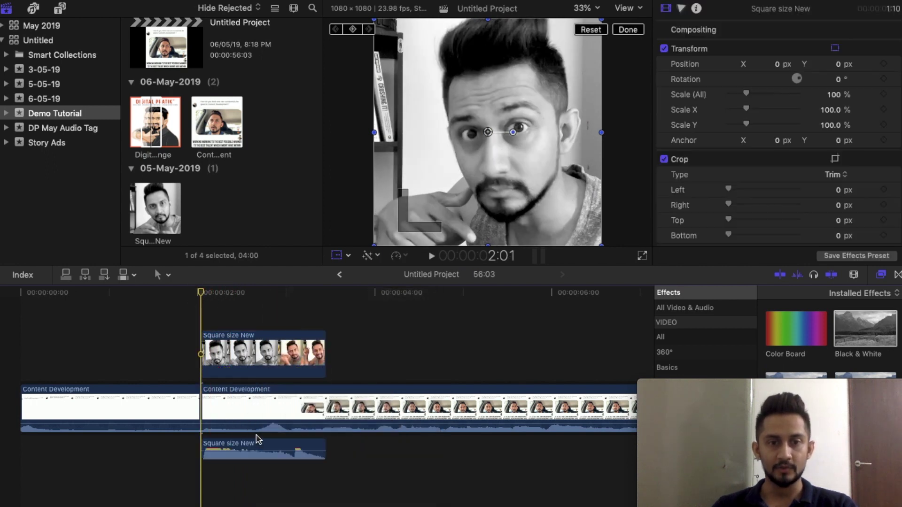
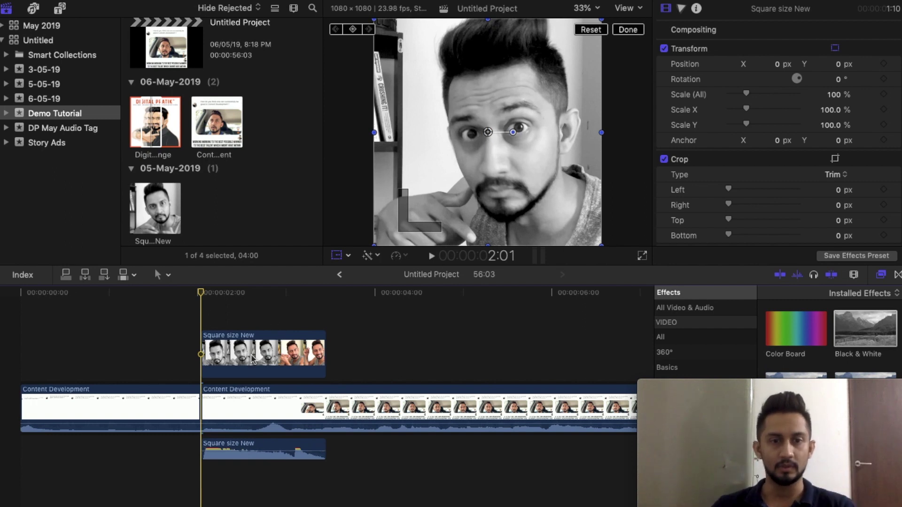
Step: Swap the Square size New clip for Digital Pratik Orange, trimmed to 01:10, and select it
{"action": "left_click", "coordinate": [241, 359]}
{"action": "key", "text": "Delete"}
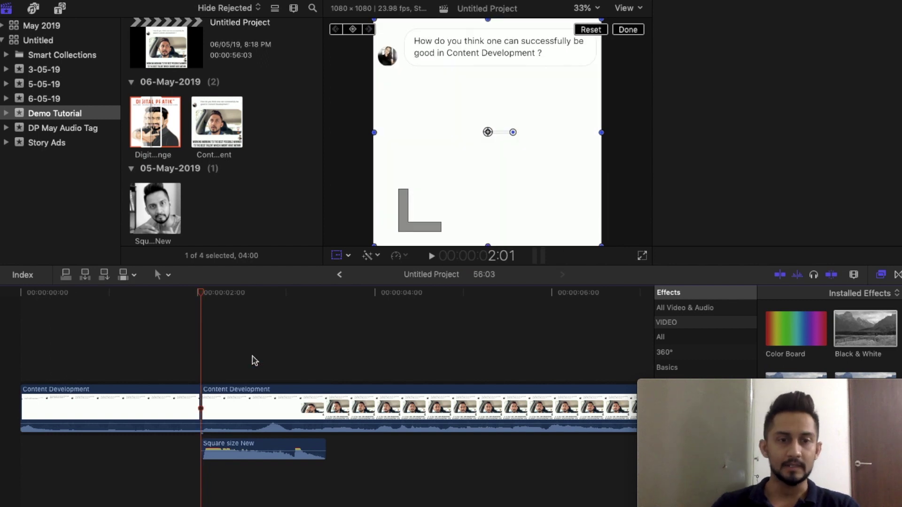
{"action": "left_click_drag", "start_coordinate": [155, 114], "coordinate": [210, 325]}
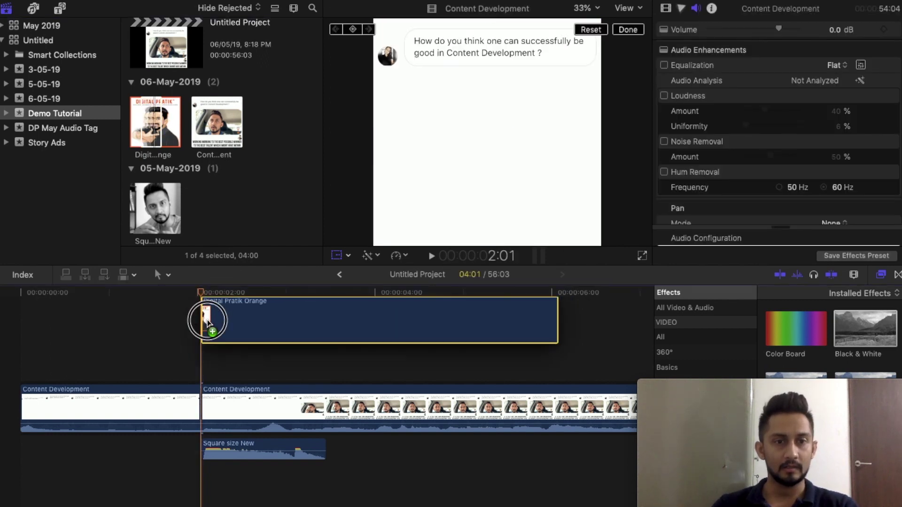
{"action": "left_click_drag", "start_coordinate": [557, 355], "coordinate": [325, 357]}
{"action": "left_click", "coordinate": [262, 291]}
{"action": "left_click", "coordinate": [268, 346]}
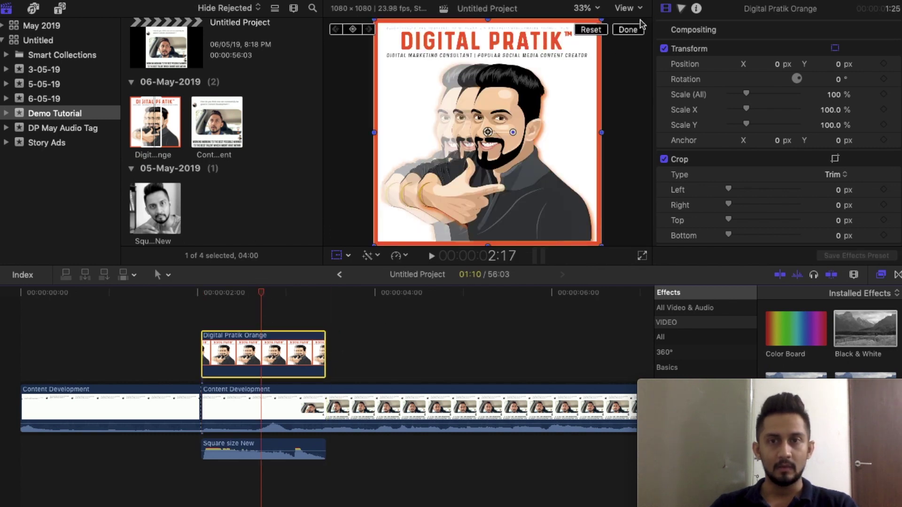
Step: Scale the logo down to 27.67%, then at 2:01 raise it to X 0, Y 701.6 px
{"action": "mouse_move", "coordinate": [601, 19]}
{"action": "left_mouse_down"}
{"action": "mouse_move", "coordinate": [514, 98]}
{"action": "mouse_move", "coordinate": [536, 93]}
{"action": "left_mouse_up"}
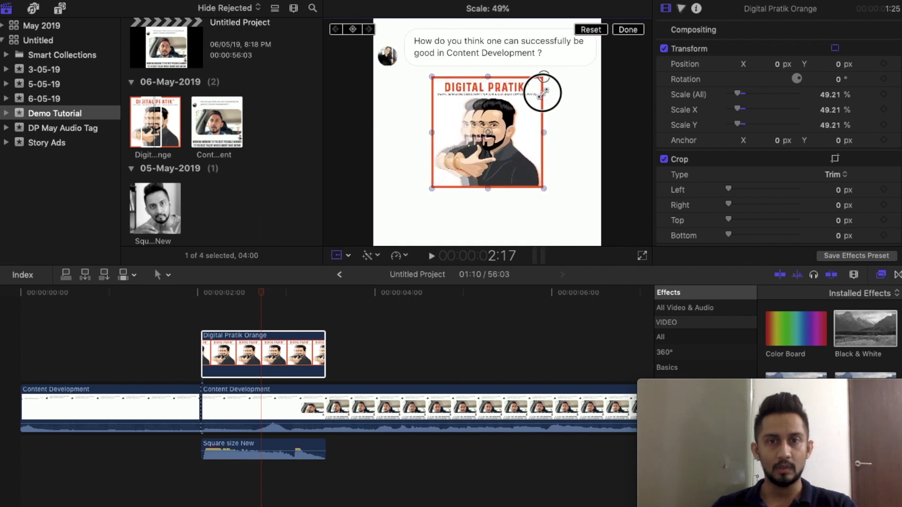
{"action": "left_click_drag", "start_coordinate": [535, 93], "coordinate": [519, 100]}
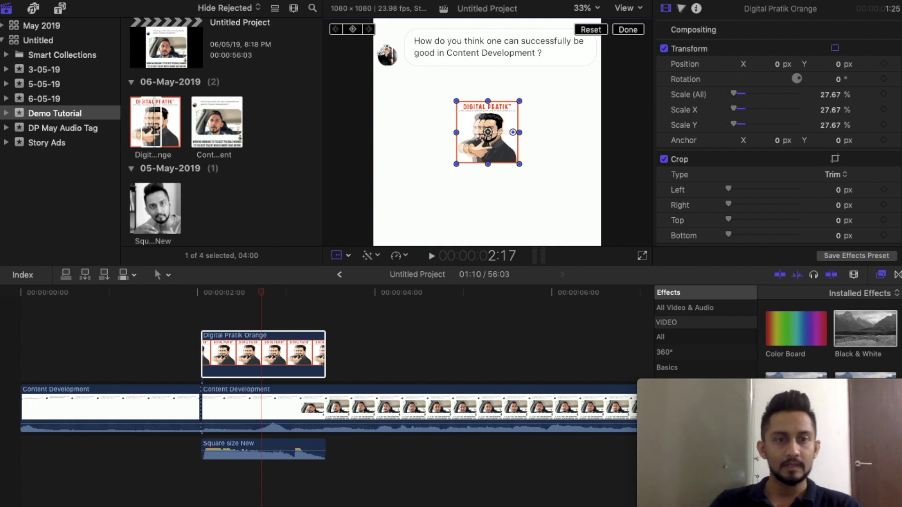
{"action": "left_click", "coordinate": [201, 296]}
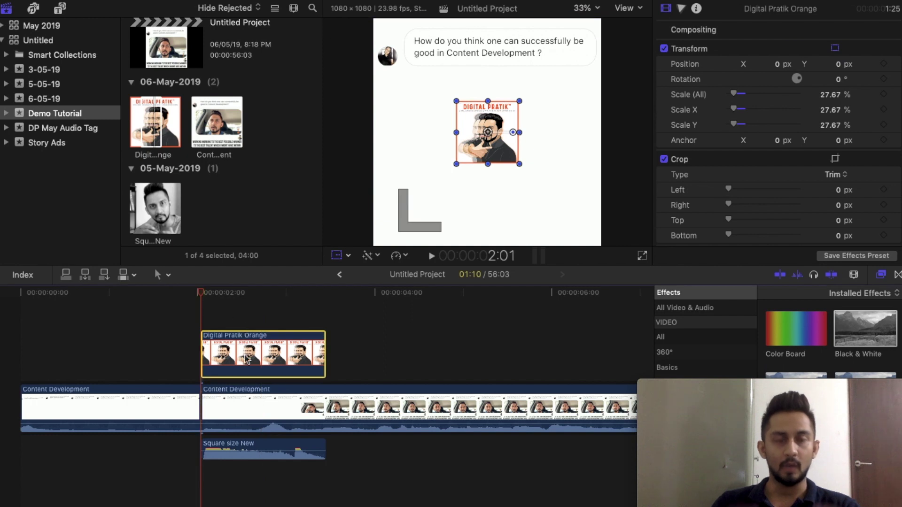
{"action": "key", "text": "super+equal"}
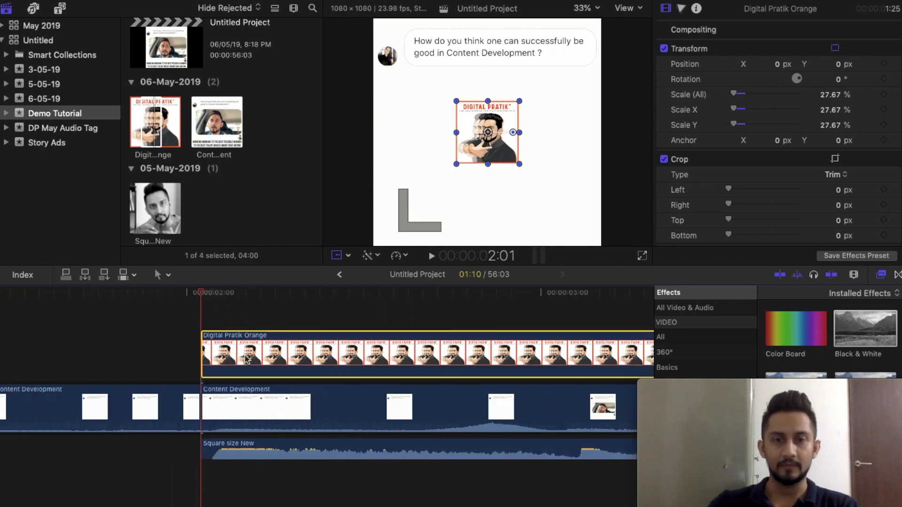
{"action": "key", "text": "super+equal"}
{"action": "left_click", "coordinate": [878, 279]}
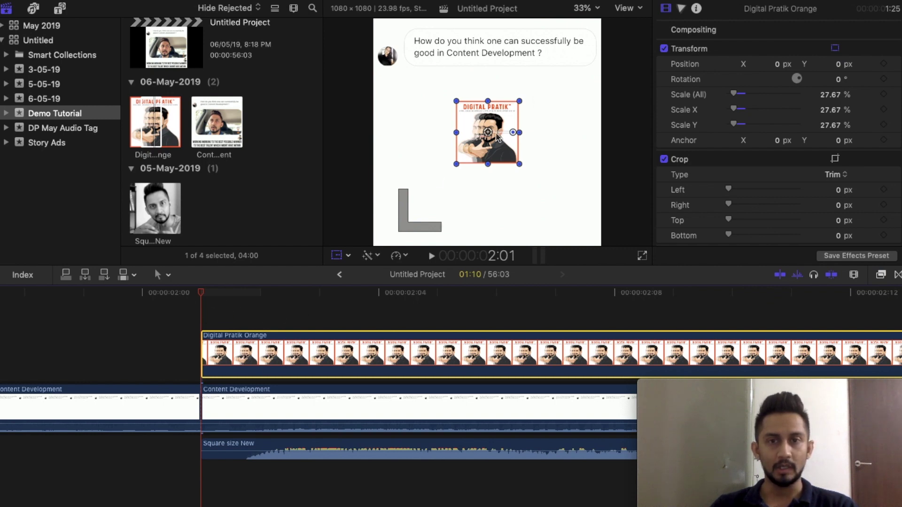
{"action": "left_click_drag", "start_coordinate": [490, 134], "coordinate": [493, 0]}
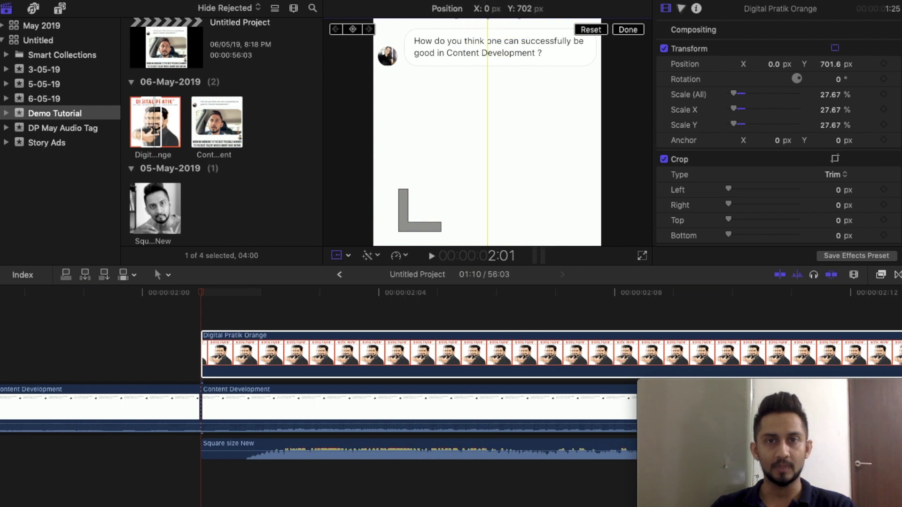
Step: Set the viewer zoom to 12.5% and raise the logo to Position Y 743.2 px
{"action": "left_click", "coordinate": [585, 8]}
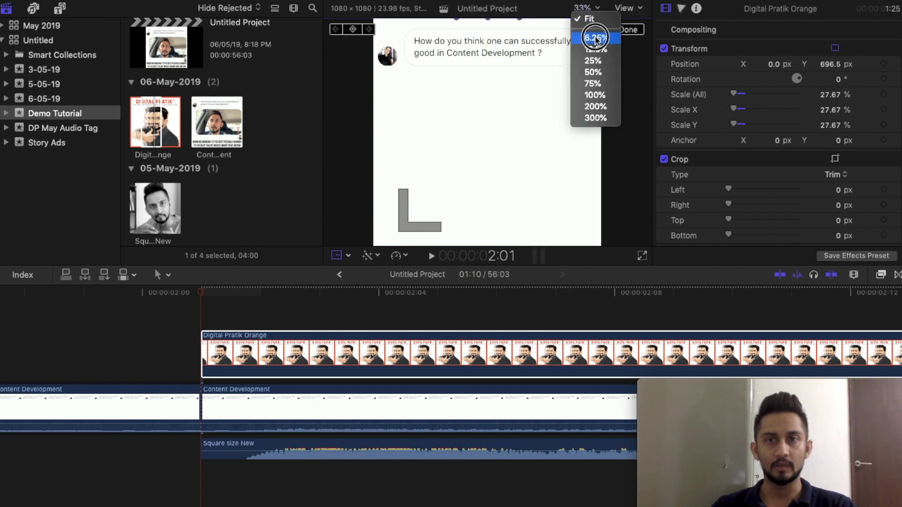
{"action": "left_click", "coordinate": [595, 36]}
{"action": "left_click", "coordinate": [586, 9]}
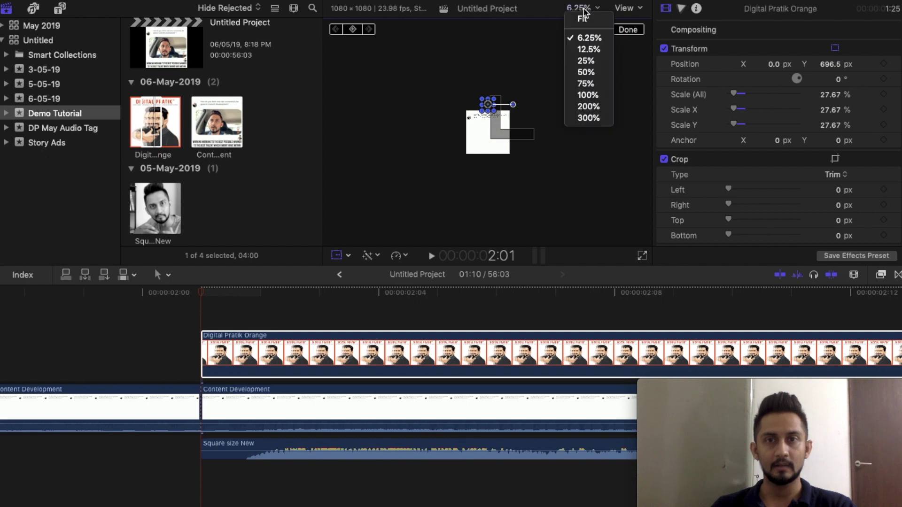
{"action": "left_click", "coordinate": [592, 50]}
{"action": "left_click_drag", "start_coordinate": [492, 76], "coordinate": [489, 74]}
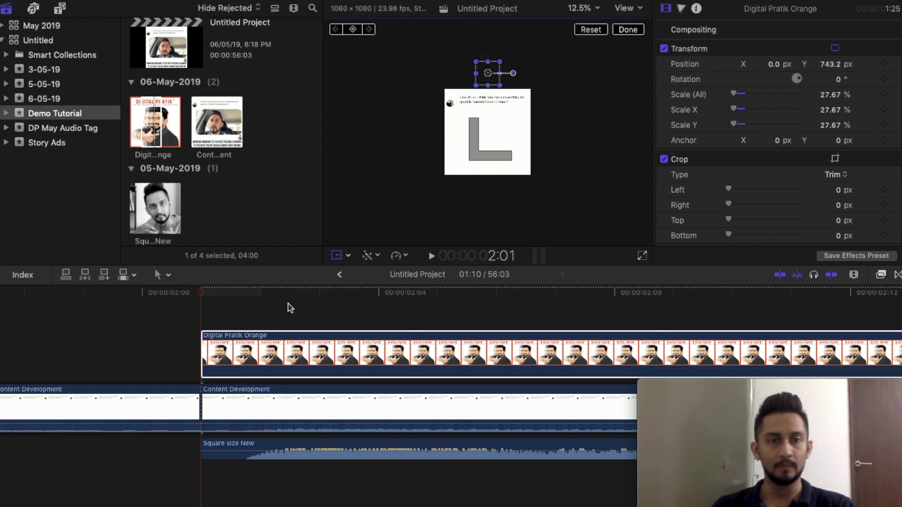
Step: Add a starting transform keyframe for the logo at 2:01
{"action": "left_click", "coordinate": [231, 360]}
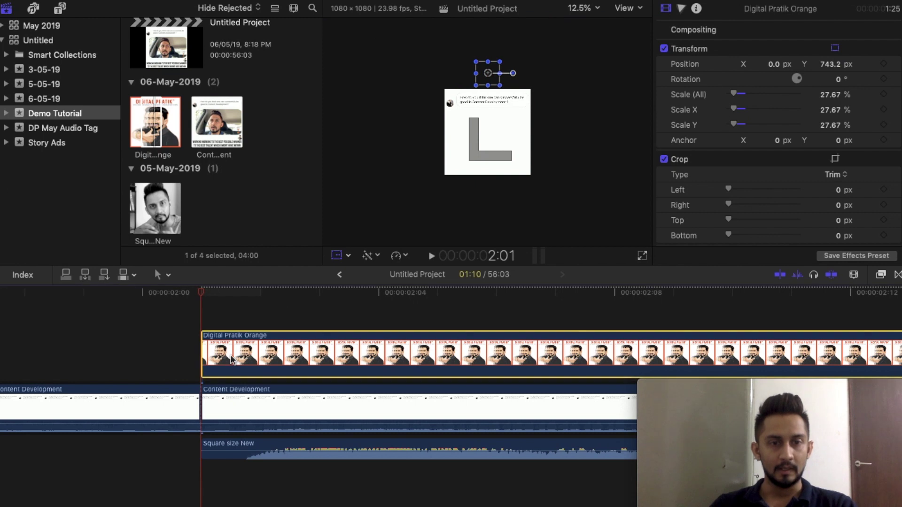
{"action": "left_click", "coordinate": [337, 256]}
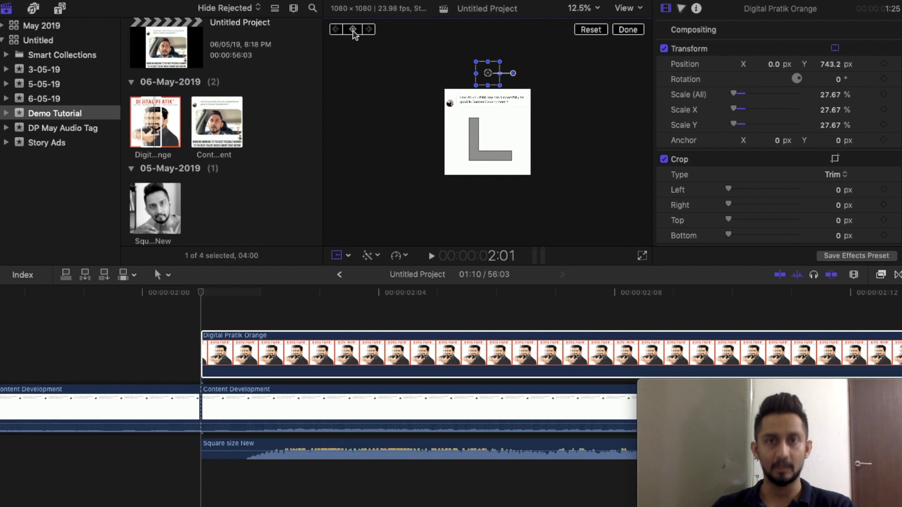
{"action": "left_click", "coordinate": [353, 29]}
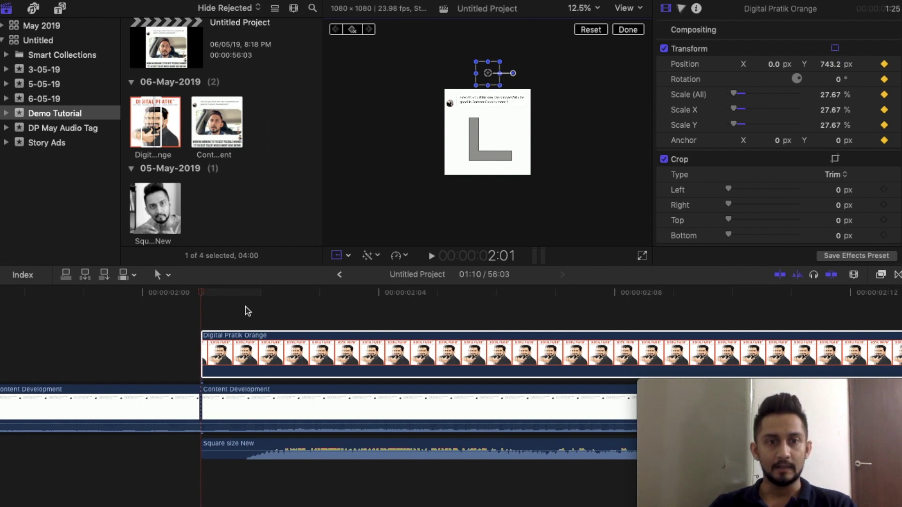
{"action": "scroll", "coordinate": [247, 311], "scroll_direction": "right", "scroll_amount": 2}
{"action": "key", "text": "super+minus"}
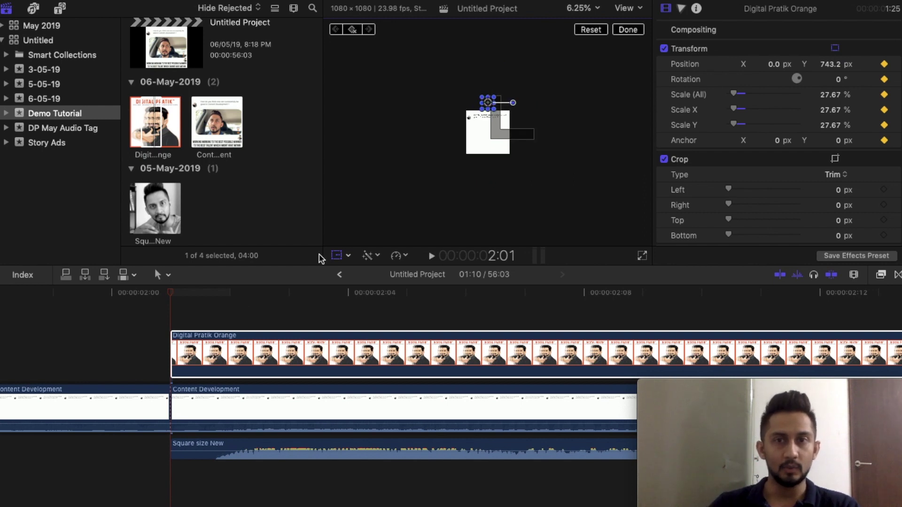
{"action": "left_click", "coordinate": [575, 8]}
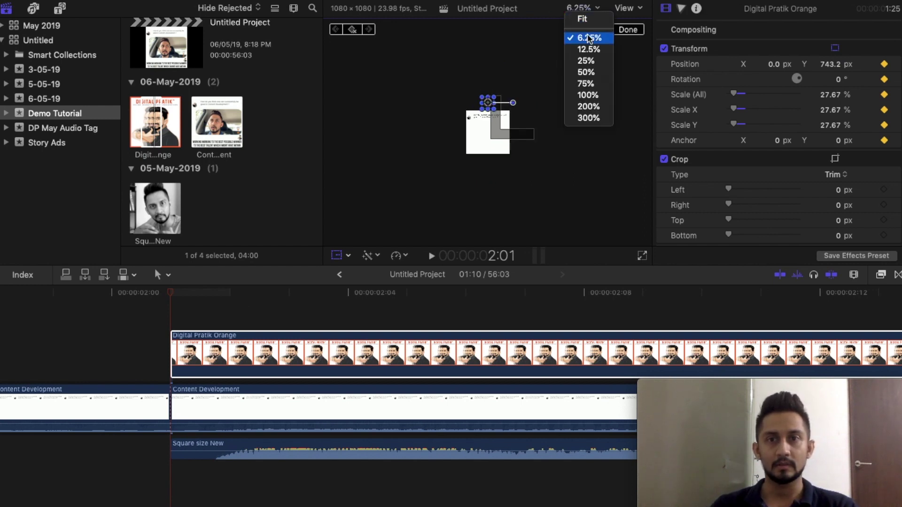
{"action": "left_click", "coordinate": [589, 49]}
{"action": "left_click_drag", "start_coordinate": [491, 77], "coordinate": [490, 111]}
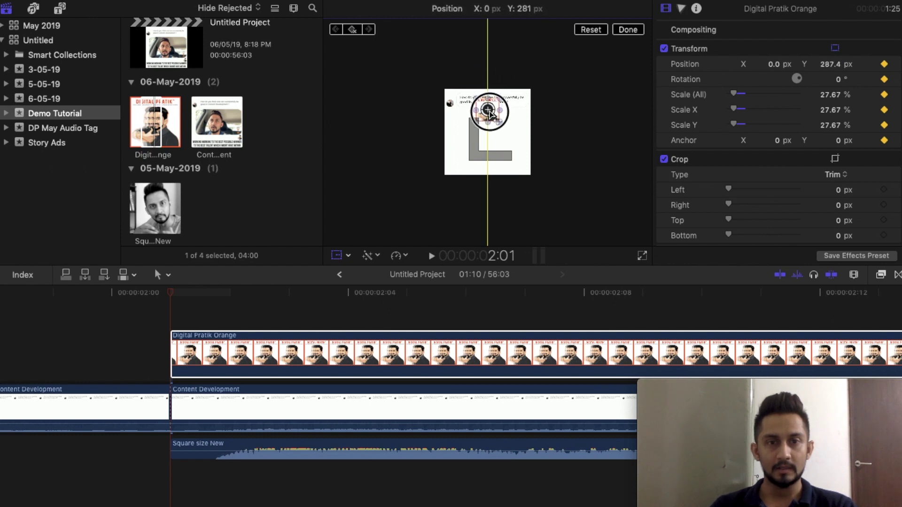
{"action": "left_click_drag", "start_coordinate": [490, 113], "coordinate": [490, 126]}
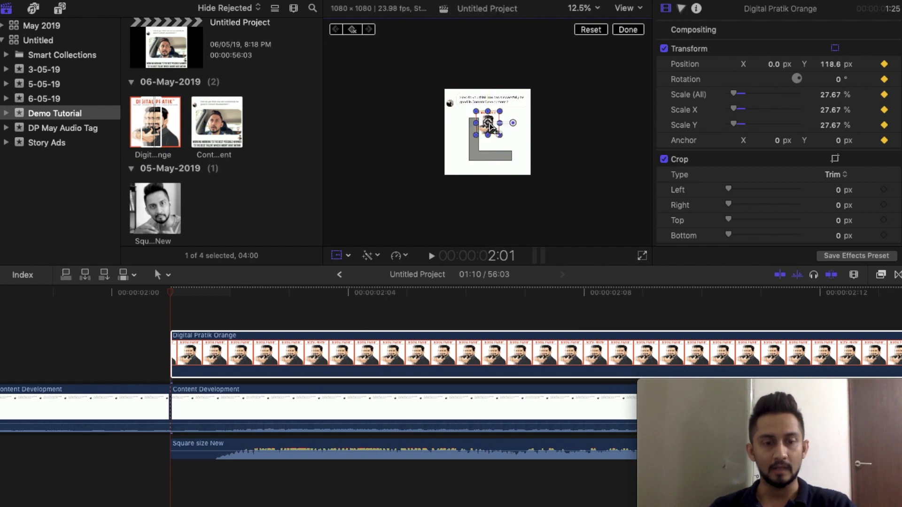
{"action": "key", "text": "super+z"}
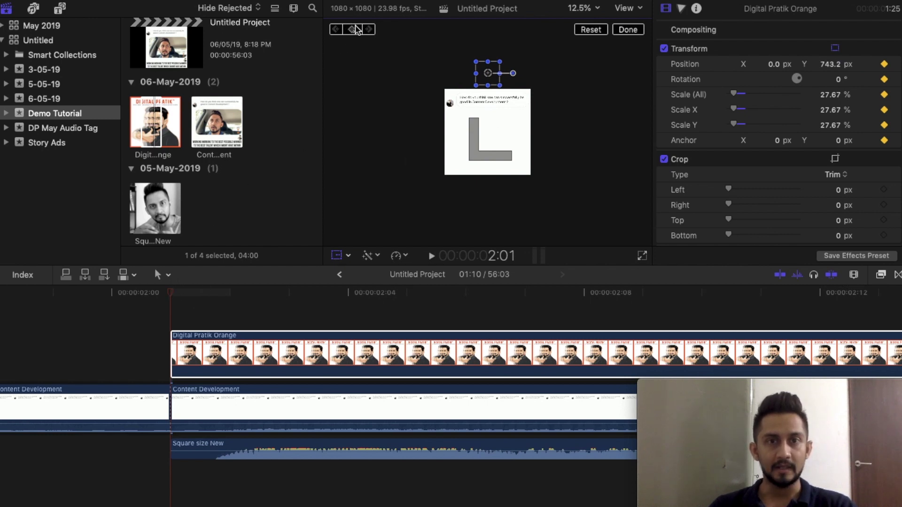
{"action": "mouse_move", "coordinate": [170, 295]}
{"action": "left_mouse_down"}
{"action": "mouse_move", "coordinate": [183, 297]}
{"action": "mouse_move", "coordinate": [174, 296]}
{"action": "left_mouse_up"}
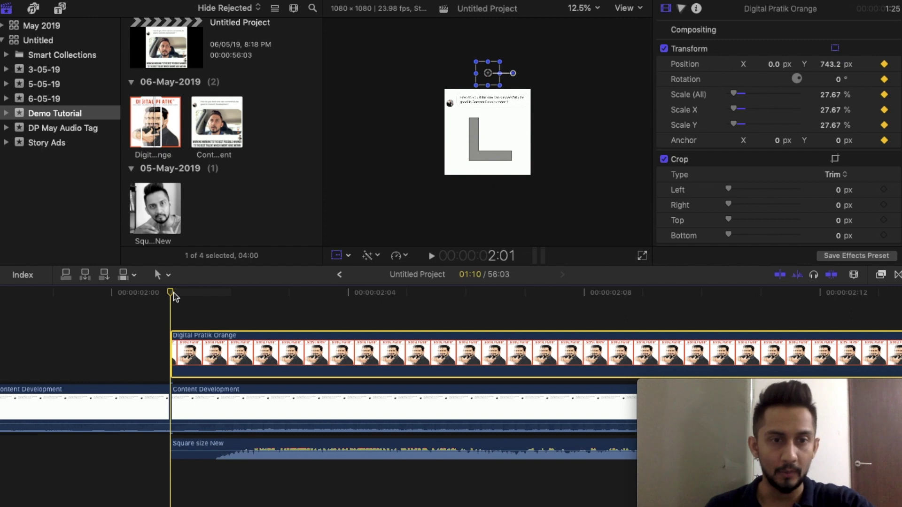
Step: Play back the logo animation from 2:01 to review it
{"action": "left_click", "coordinate": [432, 256]}
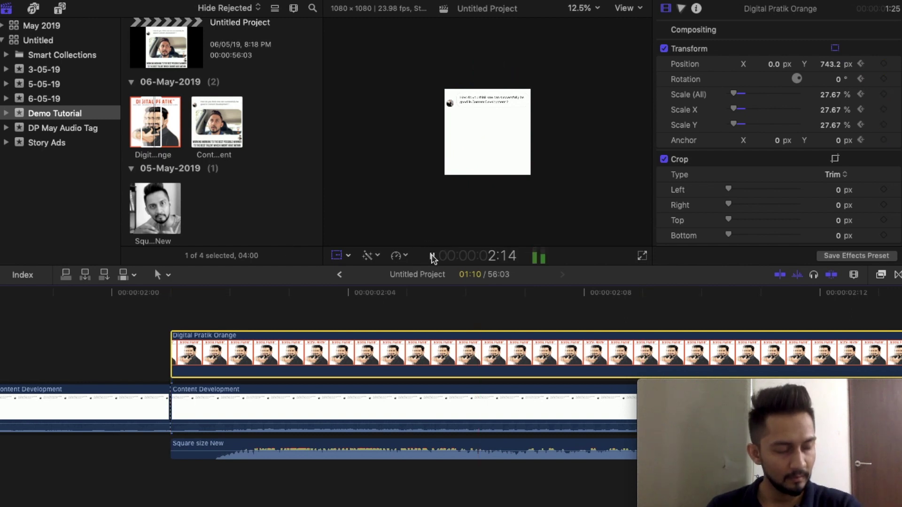
{"action": "left_click", "coordinate": [431, 256]}
{"action": "key", "text": "super+minus"}
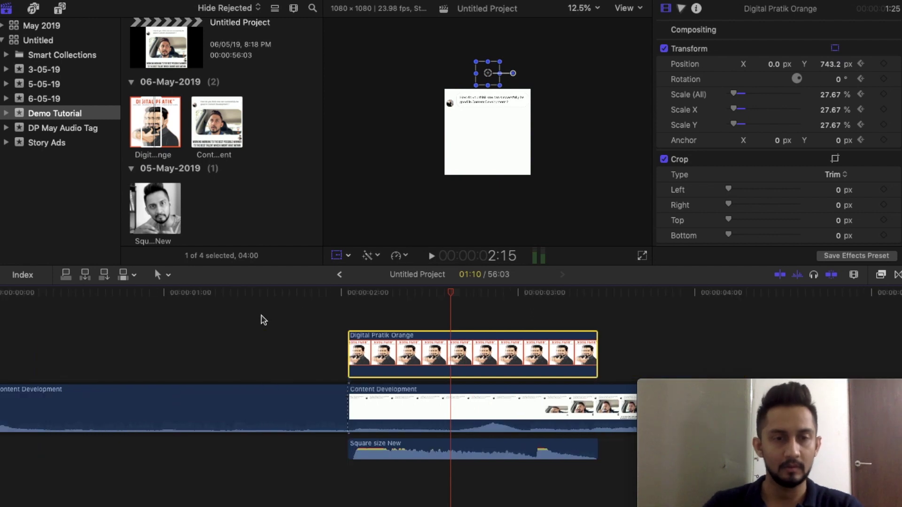
{"action": "left_click", "coordinate": [335, 305]}
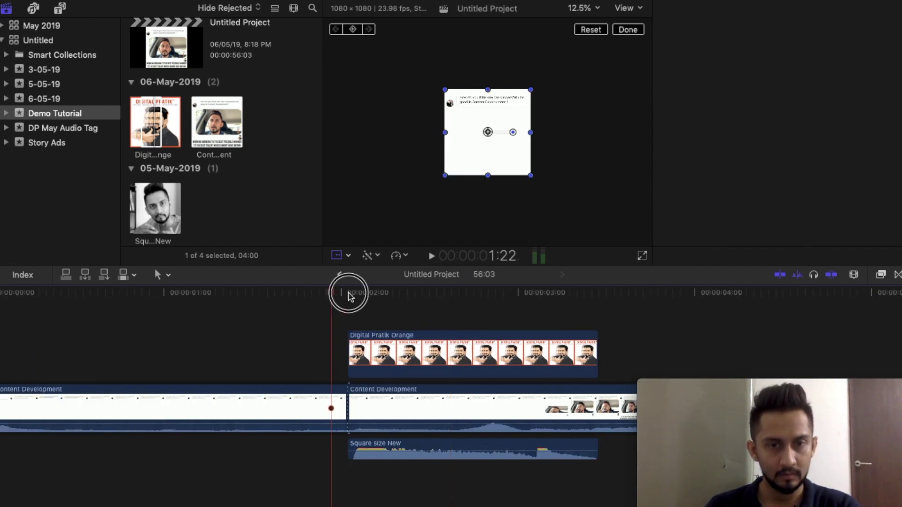
{"action": "left_click", "coordinate": [348, 293]}
{"action": "left_click", "coordinate": [431, 258]}
{"action": "left_click", "coordinate": [431, 257]}
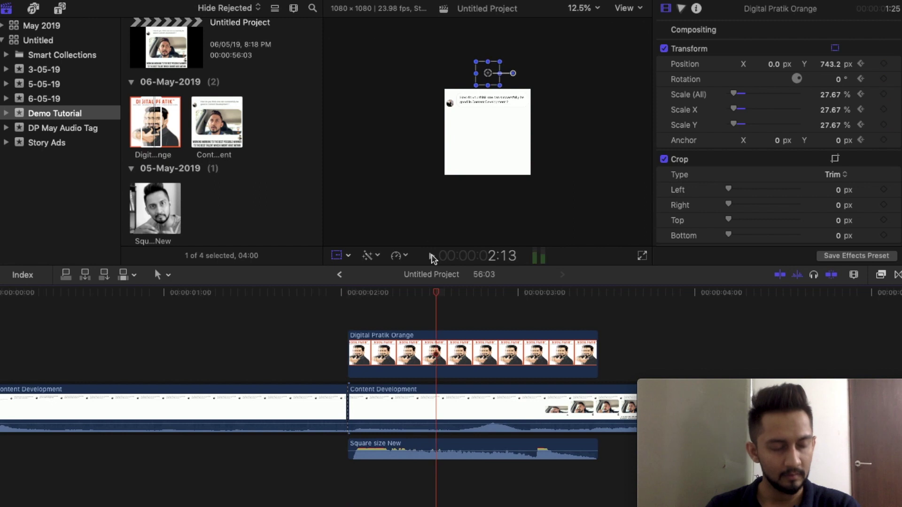
Step: At 2:06, drag the logo down to the card's centre, keyframing it at Y 0.2 px
{"action": "left_click_drag", "start_coordinate": [437, 300], "coordinate": [393, 297]}
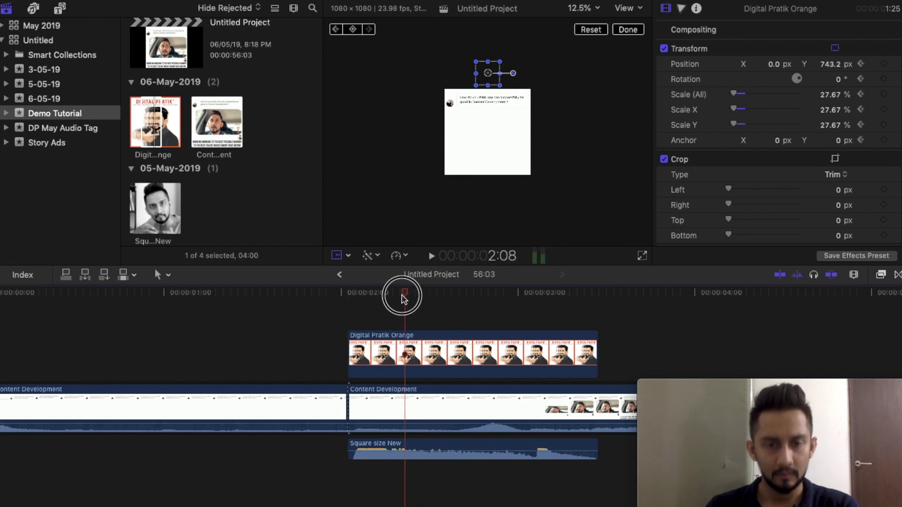
{"action": "left_click", "coordinate": [392, 355]}
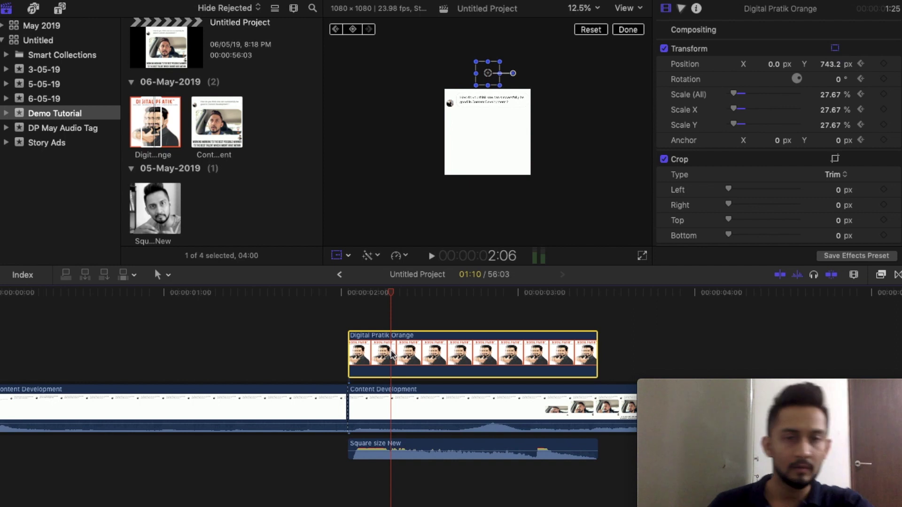
{"action": "key", "text": "super+equal"}
{"action": "key", "text": "super+equal"}
{"action": "key", "text": "super+equal"}
{"action": "key", "text": "super+equal"}
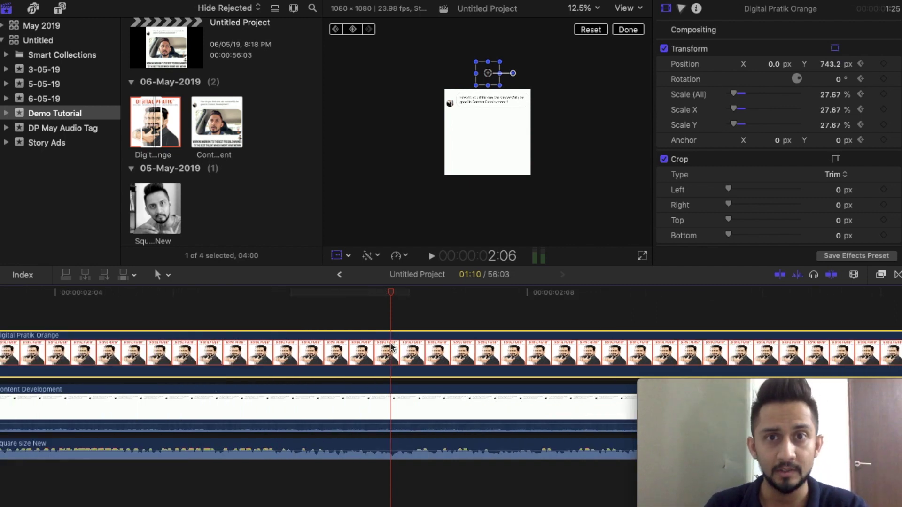
{"action": "left_click_drag", "start_coordinate": [489, 78], "coordinate": [489, 133]}
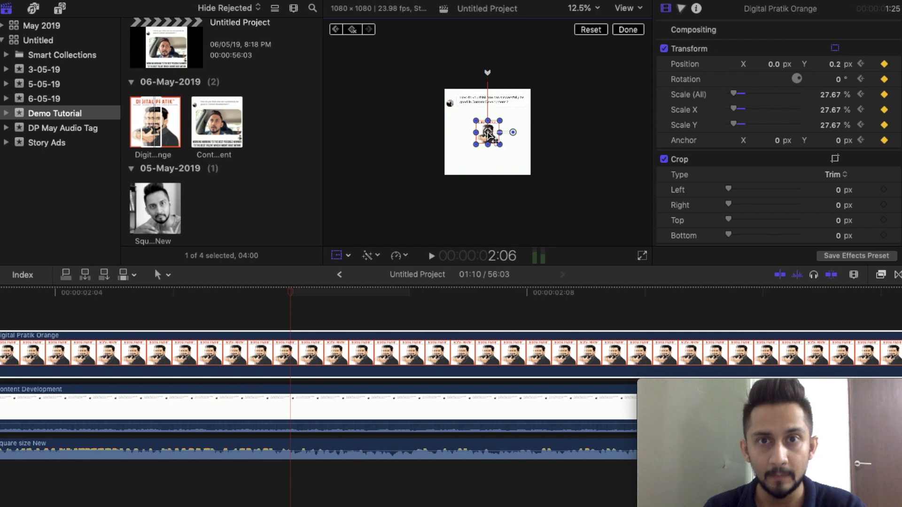
Step: Enlarge the logo to 57.23% and place it at Y -78.5 px below the question text
{"action": "left_click_drag", "start_coordinate": [500, 144], "coordinate": [515, 159]}
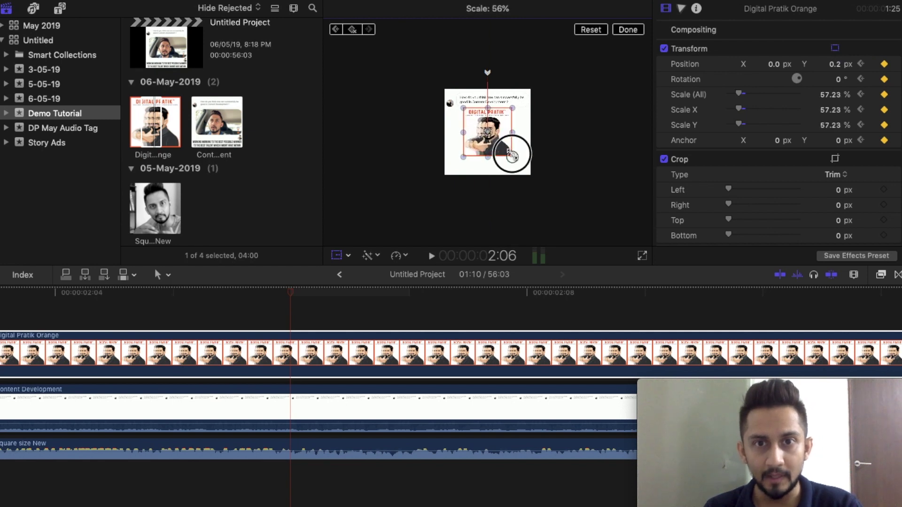
{"action": "left_click_drag", "start_coordinate": [489, 129], "coordinate": [490, 142]}
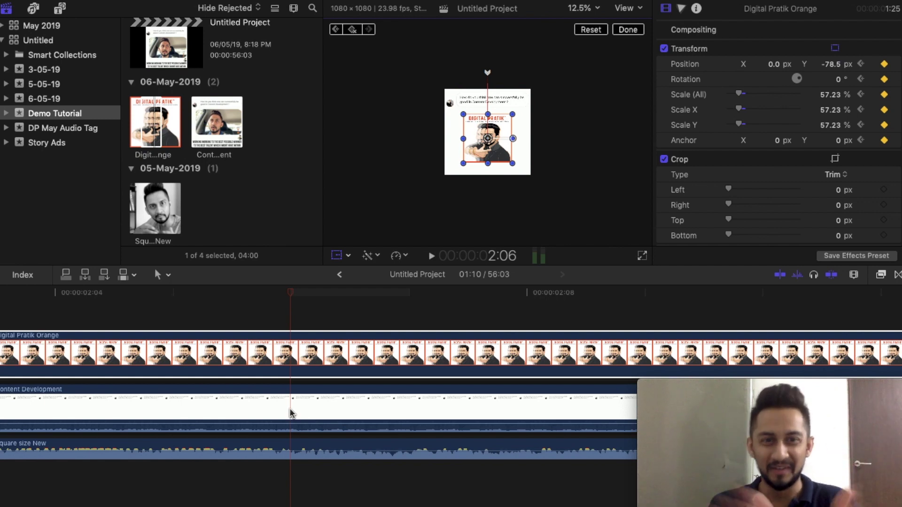
{"action": "key", "text": "super+minus"}
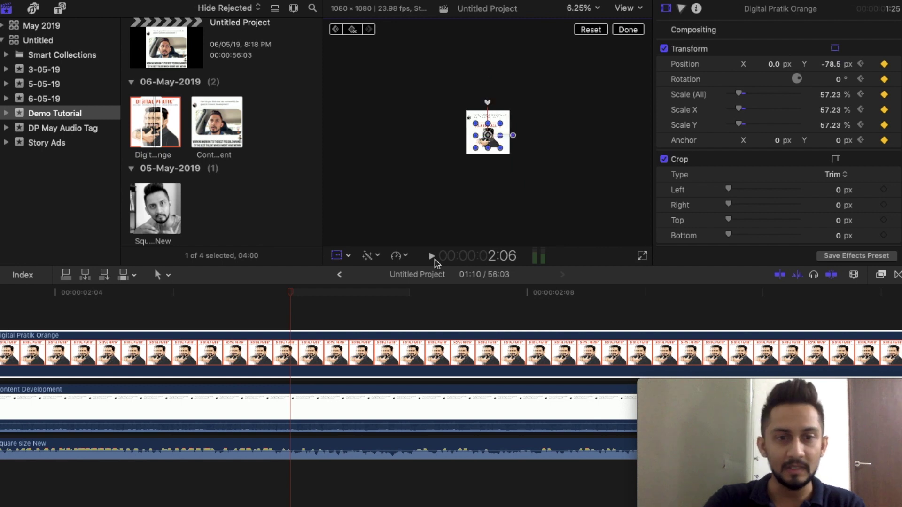
Step: Fit the viewer, zoom the timeline out, and add a logo transform keyframe at 2:05
{"action": "left_click", "coordinate": [576, 9]}
{"action": "left_click", "coordinate": [590, 21]}
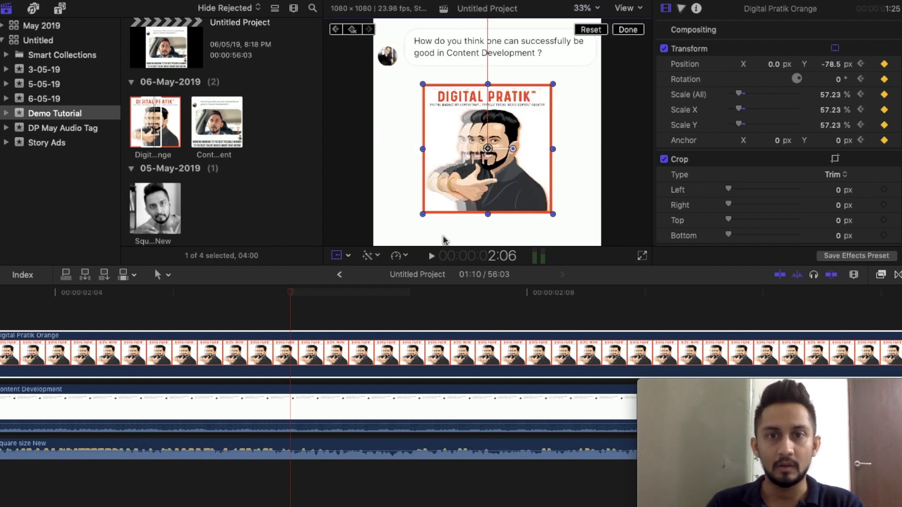
{"action": "key", "text": "super+minus"}
{"action": "key", "text": "super+minus"}
{"action": "key", "text": "super+minus"}
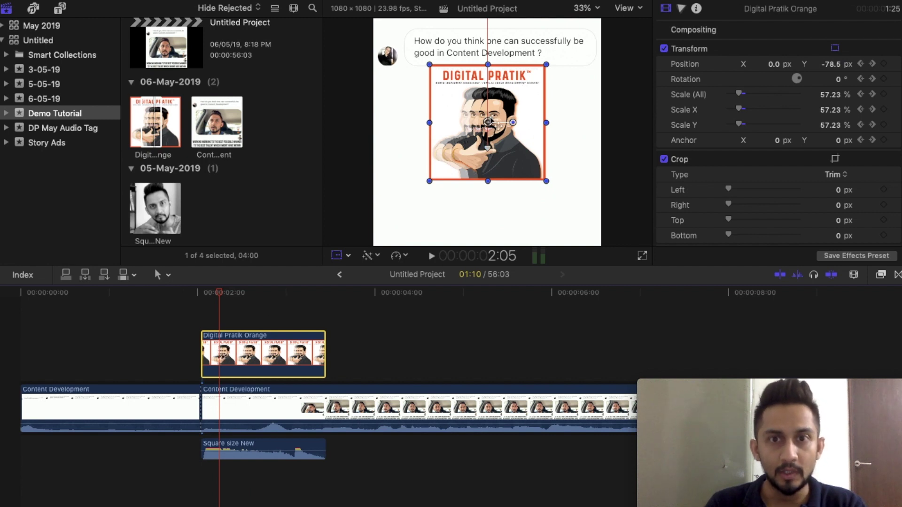
{"action": "left_click", "coordinate": [336, 255]}
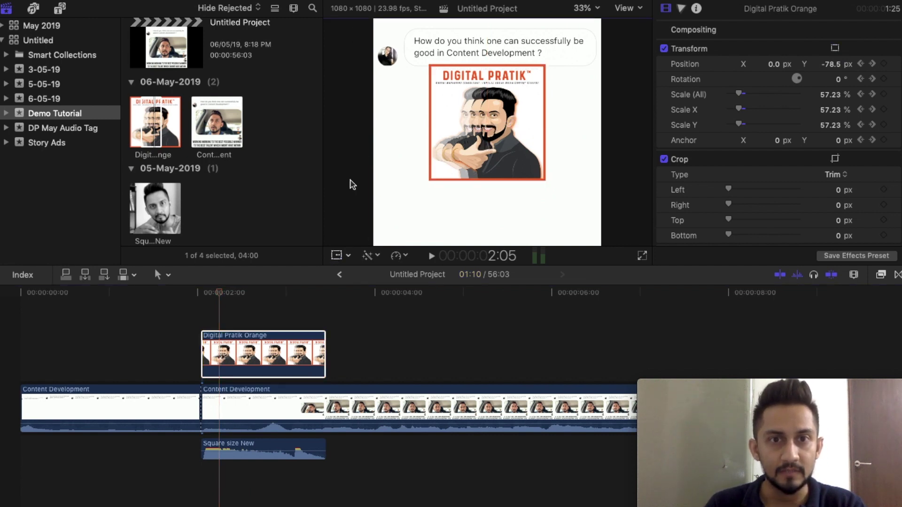
{"action": "left_click", "coordinate": [337, 257]}
{"action": "left_click", "coordinate": [353, 30]}
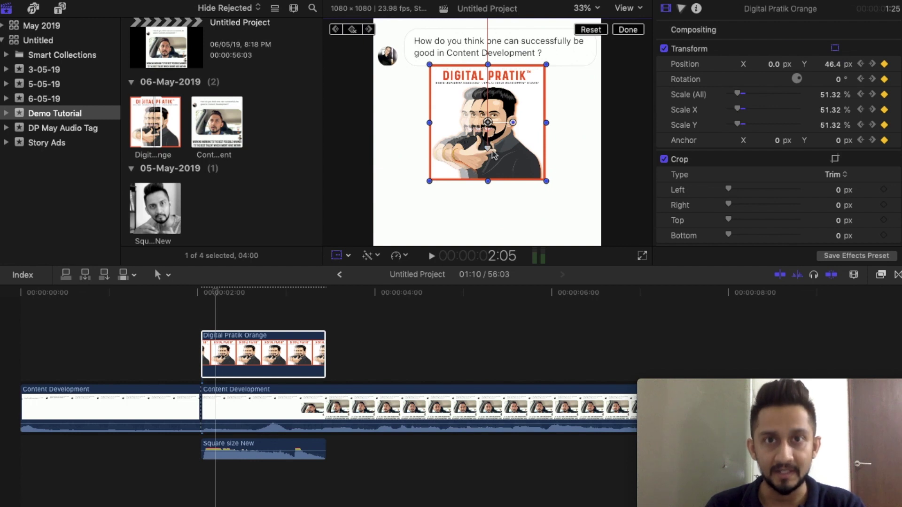
Step: Scrub through the slide-up-and-grow animation as far as 3:02
{"action": "left_click", "coordinate": [216, 348]}
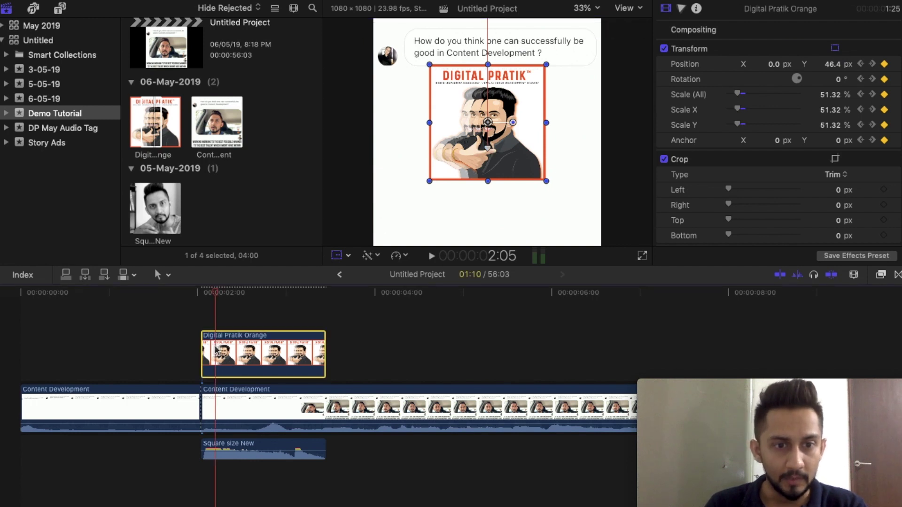
{"action": "left_click", "coordinate": [216, 295]}
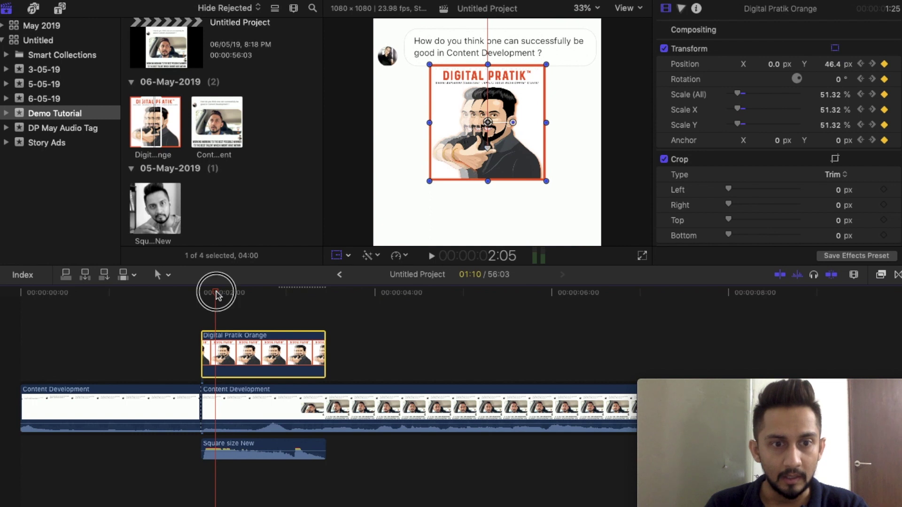
{"action": "left_click_drag", "start_coordinate": [217, 295], "coordinate": [254, 301]}
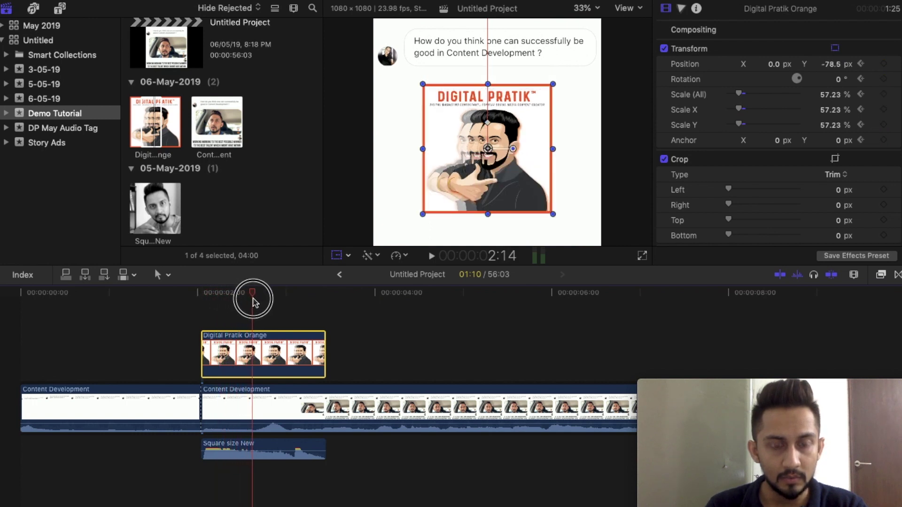
{"action": "left_click_drag", "start_coordinate": [254, 302], "coordinate": [296, 316]}
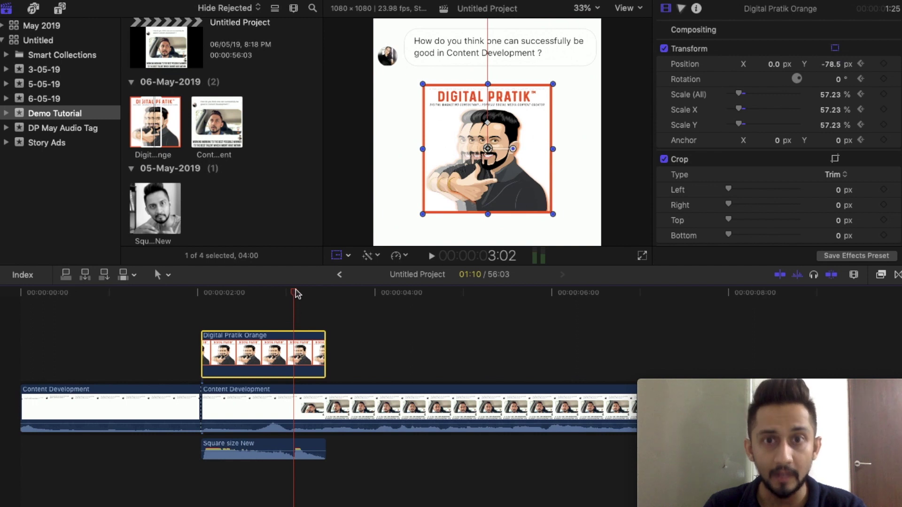
Step: At 3:02, keyframe the logo lower at Y -152.3 px and shrink it to 50.71%
{"action": "left_click", "coordinate": [338, 259]}
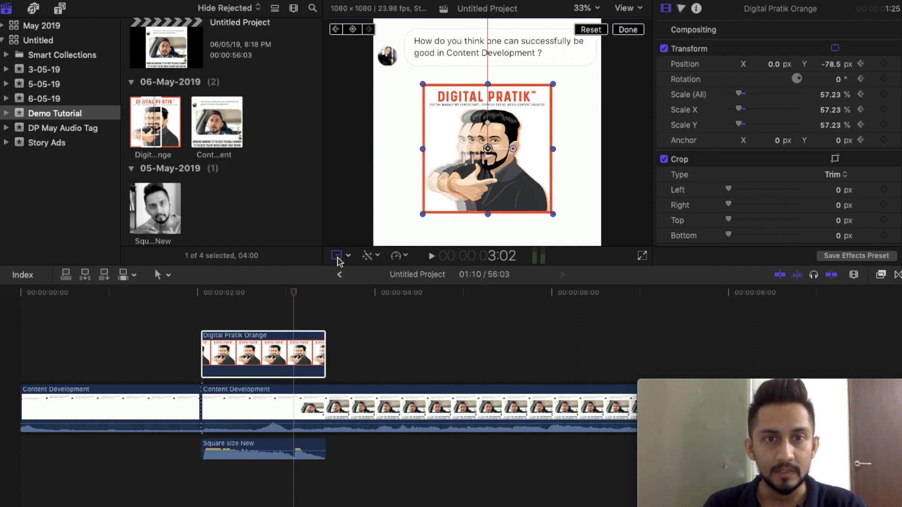
{"action": "left_click", "coordinate": [353, 29]}
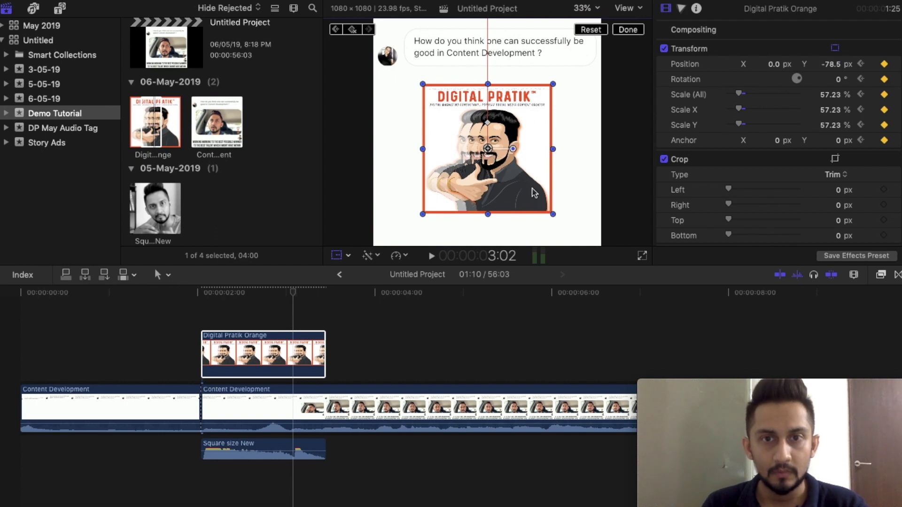
{"action": "left_click_drag", "start_coordinate": [489, 150], "coordinate": [489, 166]}
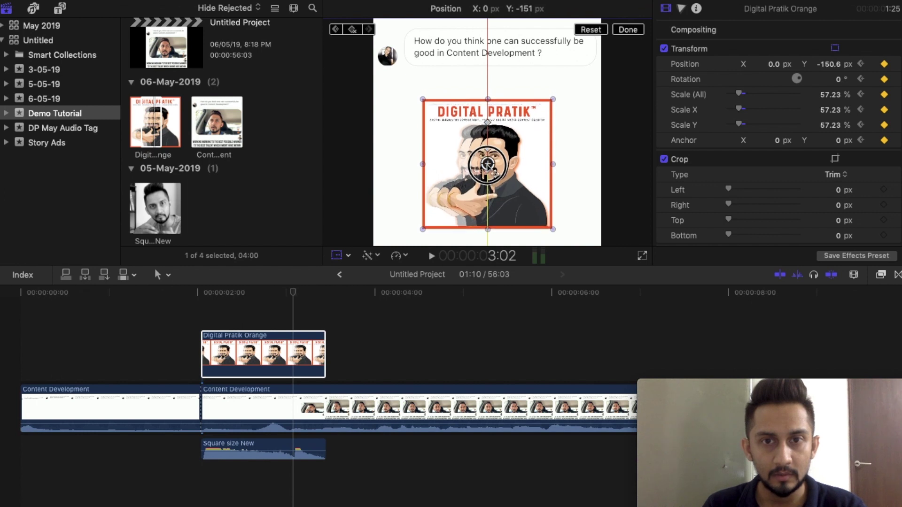
{"action": "left_click_drag", "start_coordinate": [489, 166], "coordinate": [489, 167]}
{"action": "left_click_drag", "start_coordinate": [553, 100], "coordinate": [550, 105]}
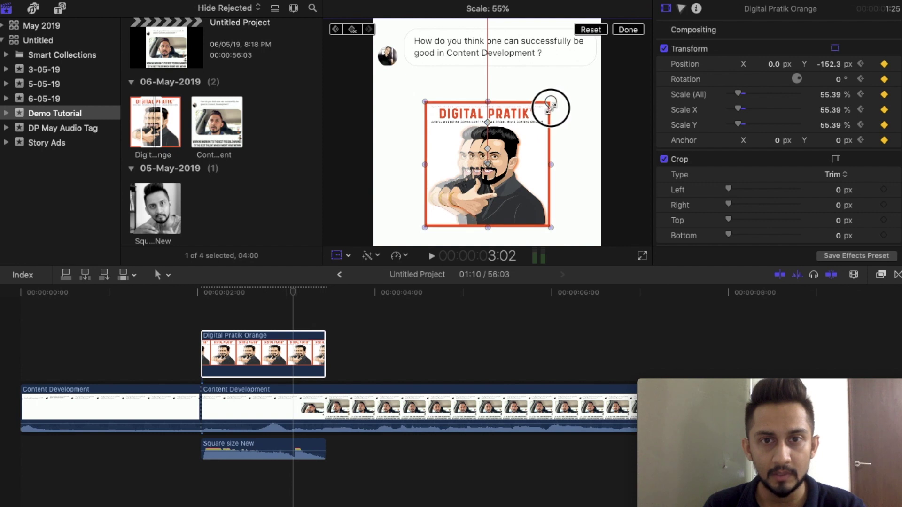
{"action": "left_click_drag", "start_coordinate": [550, 105], "coordinate": [545, 117]}
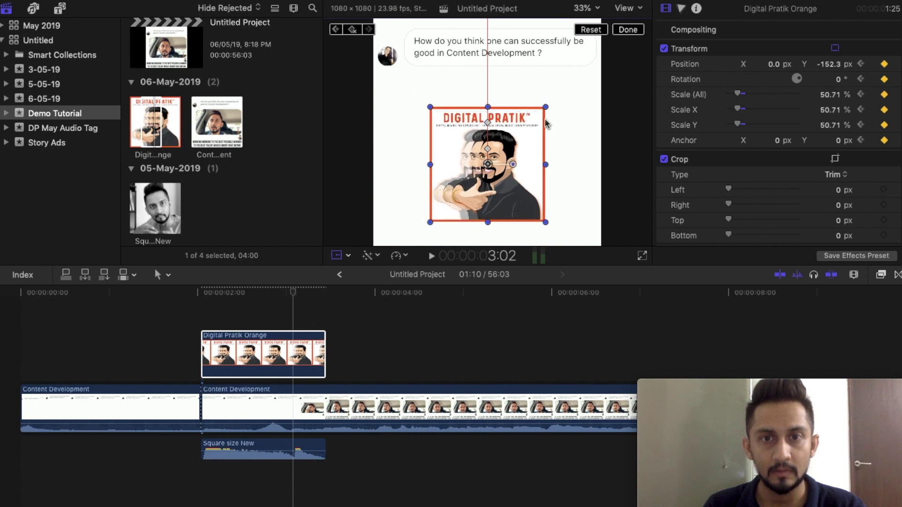
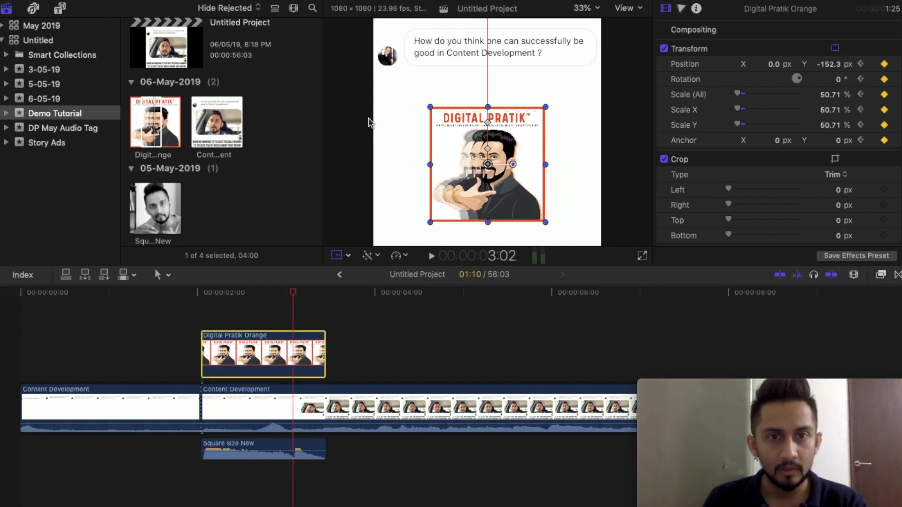
Step: Show the logo's transform controls and move the playhead from 3:02 to 3:05
{"action": "left_click", "coordinate": [336, 256]}
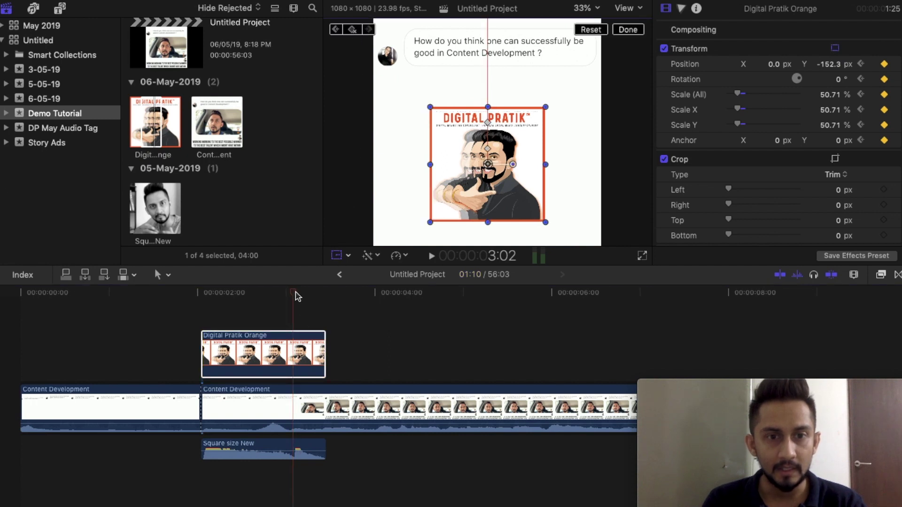
{"action": "left_click_drag", "start_coordinate": [296, 295], "coordinate": [302, 299]}
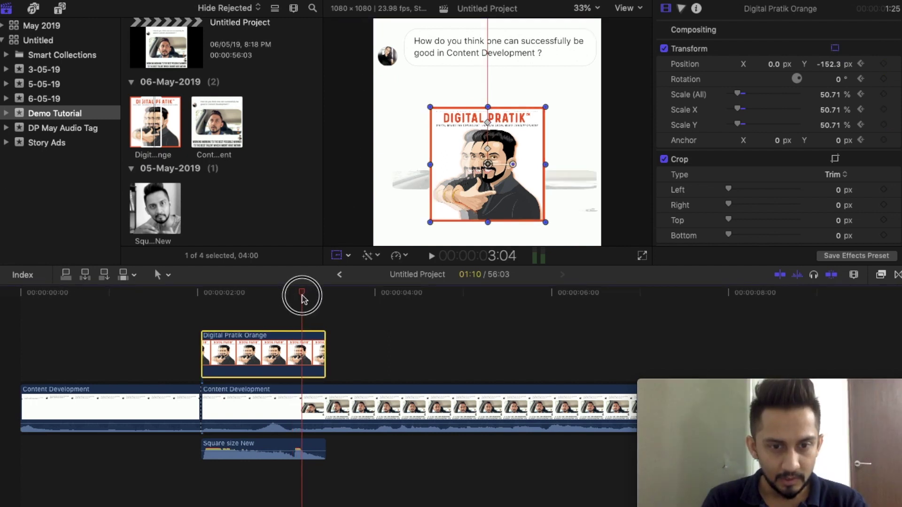
{"action": "left_click_drag", "start_coordinate": [303, 301], "coordinate": [306, 302]}
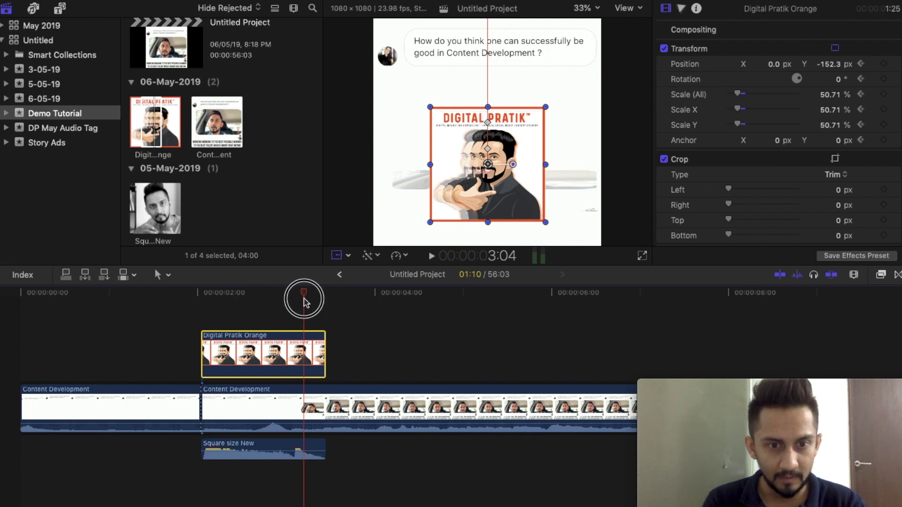
{"action": "left_click_drag", "start_coordinate": [306, 304], "coordinate": [307, 305]}
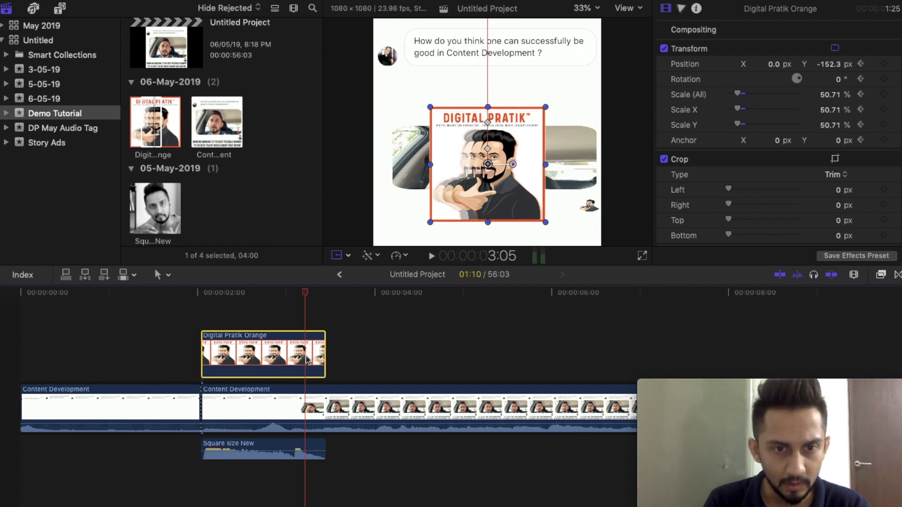
Step: Add a 3:05 keyframe sending the logo down to Y −800.9 px at 15.6% scale
{"action": "left_click", "coordinate": [336, 256]}
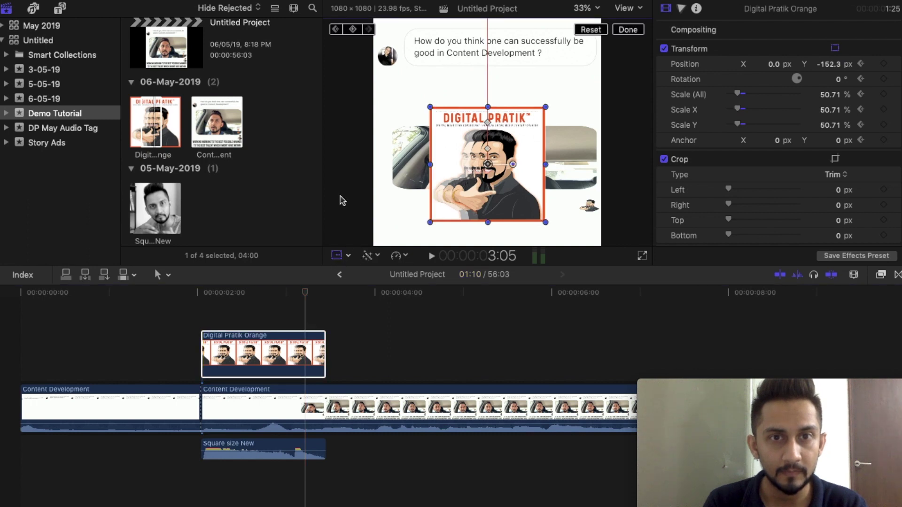
{"action": "left_click", "coordinate": [352, 31]}
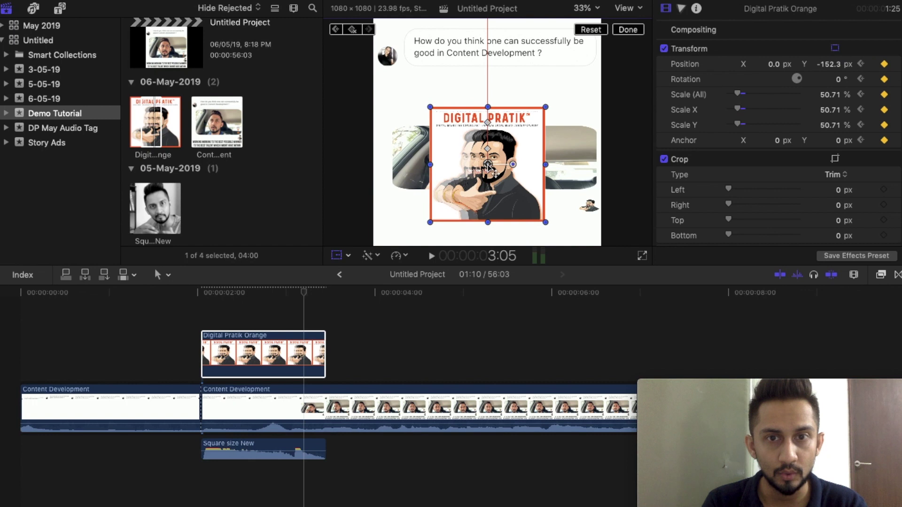
{"action": "left_click_drag", "start_coordinate": [489, 167], "coordinate": [488, 219]}
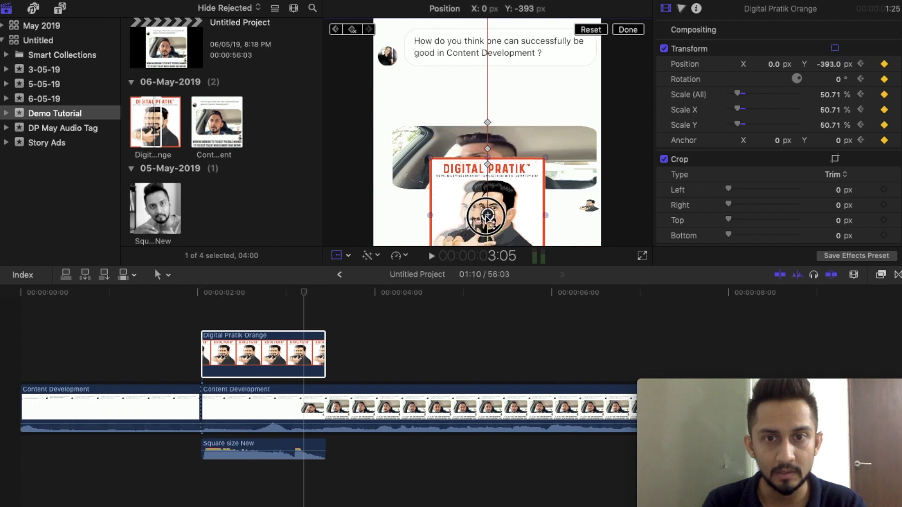
{"action": "left_click_drag", "start_coordinate": [489, 217], "coordinate": [547, 231]}
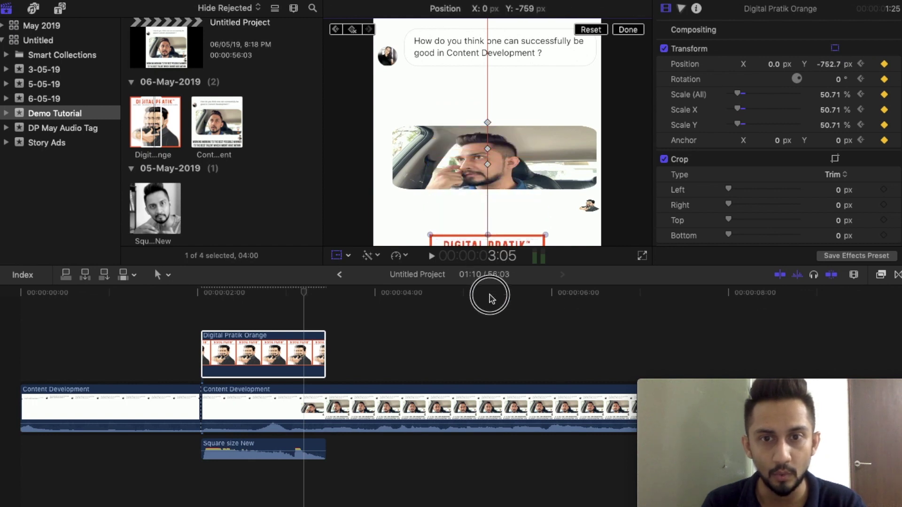
{"action": "left_click_drag", "start_coordinate": [547, 242], "coordinate": [492, 287]}
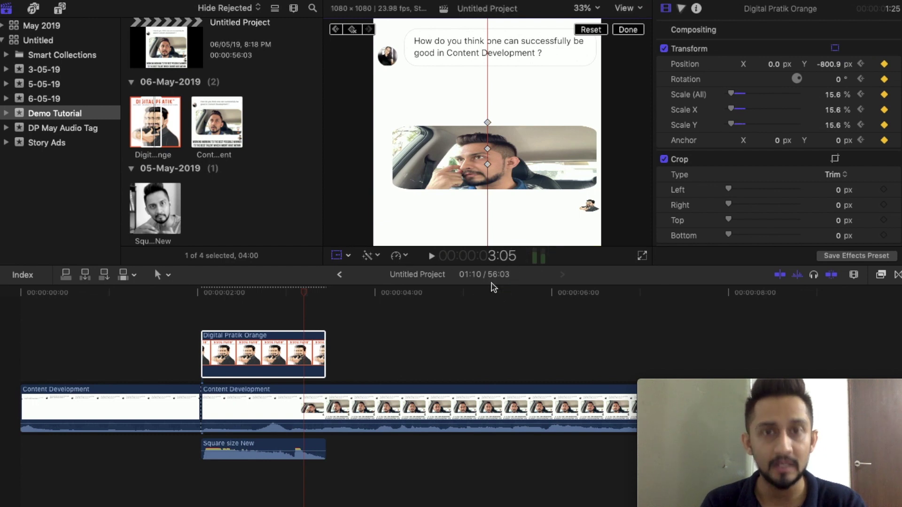
{"action": "left_click", "coordinate": [307, 353]}
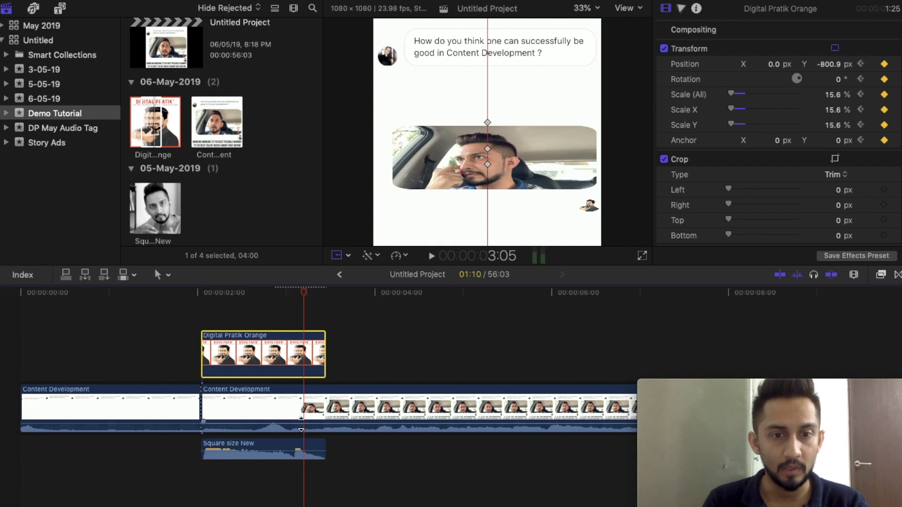
{"action": "left_click_drag", "start_coordinate": [304, 297], "coordinate": [323, 300]}
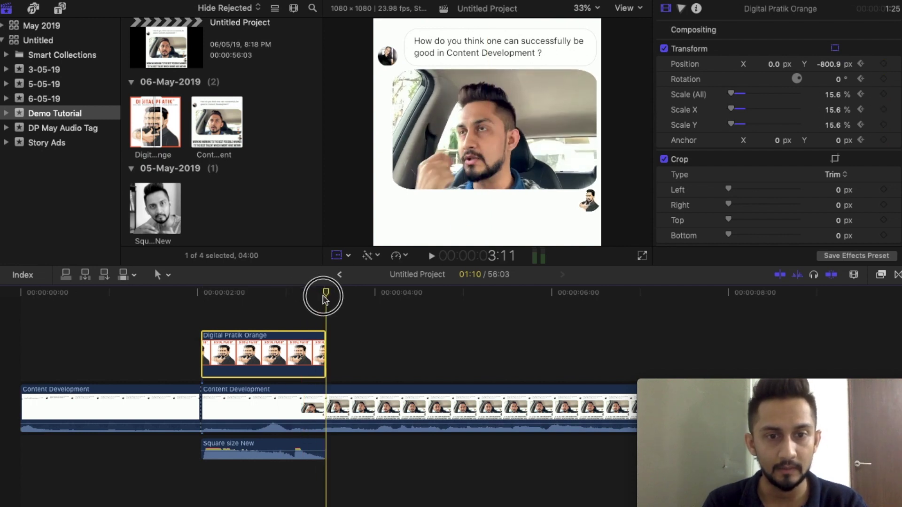
Step: Split the Content Development clip at 3:11 and close the logo's transform controls
{"action": "left_click", "coordinate": [327, 410]}
{"action": "key", "text": "super+b"}
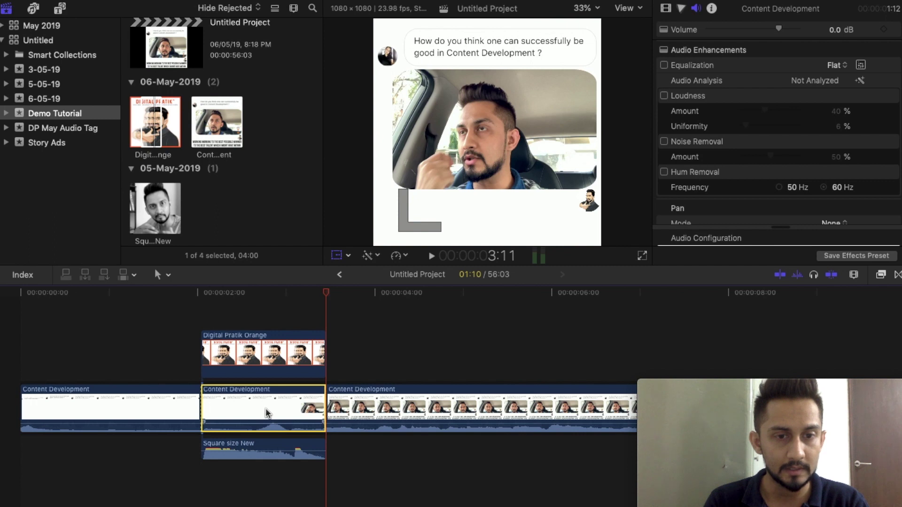
{"action": "left_click", "coordinate": [204, 294]}
{"action": "key", "text": "shift+t"}
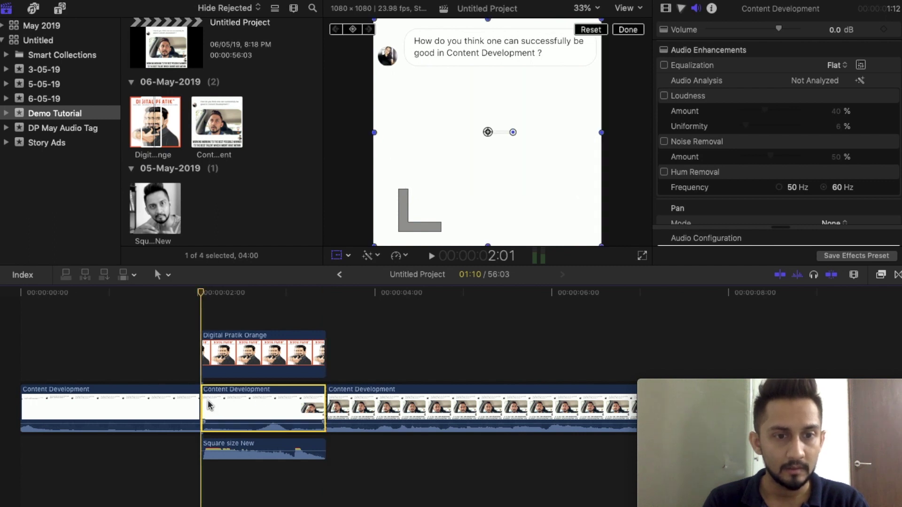
{"action": "left_click", "coordinate": [628, 29]}
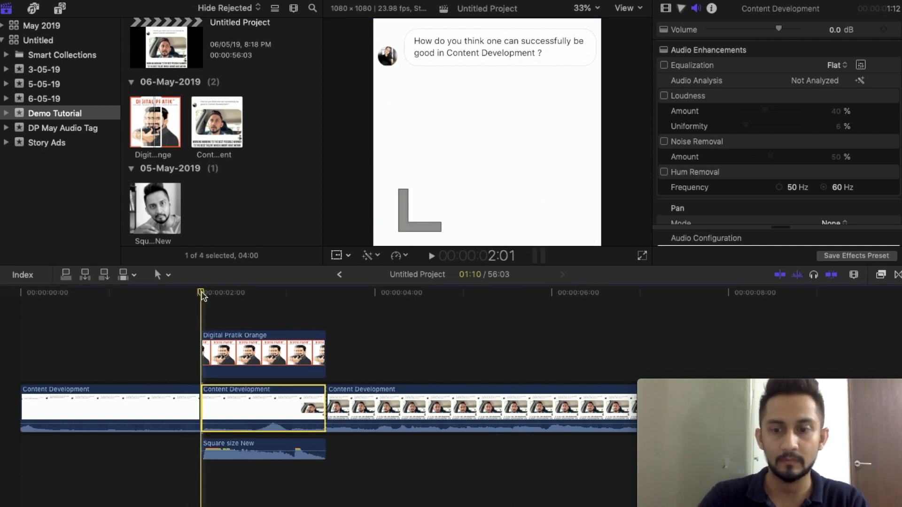
Step: Zoom the timeline in and place the playhead just before the logo at 2:01
{"action": "key", "text": "super+equal"}
{"action": "key", "text": "super+equal"}
{"action": "key", "text": "super+equal"}
{"action": "left_click_drag", "start_coordinate": [202, 294], "coordinate": [214, 295]}
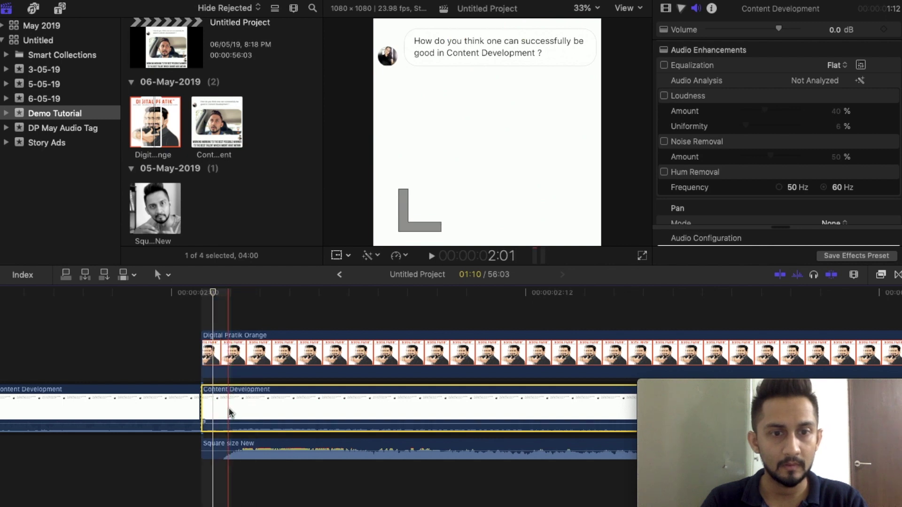
{"action": "left_click_drag", "start_coordinate": [211, 294], "coordinate": [205, 295]}
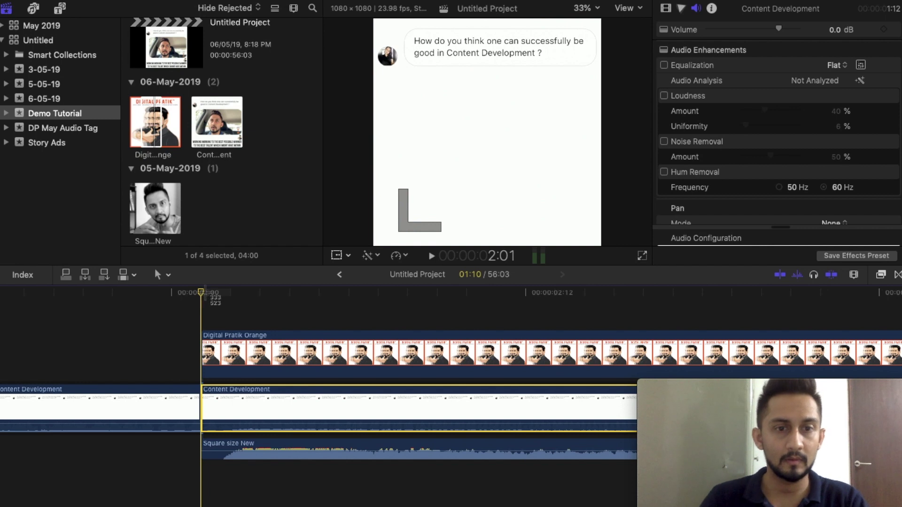
{"action": "left_click", "coordinate": [190, 366]}
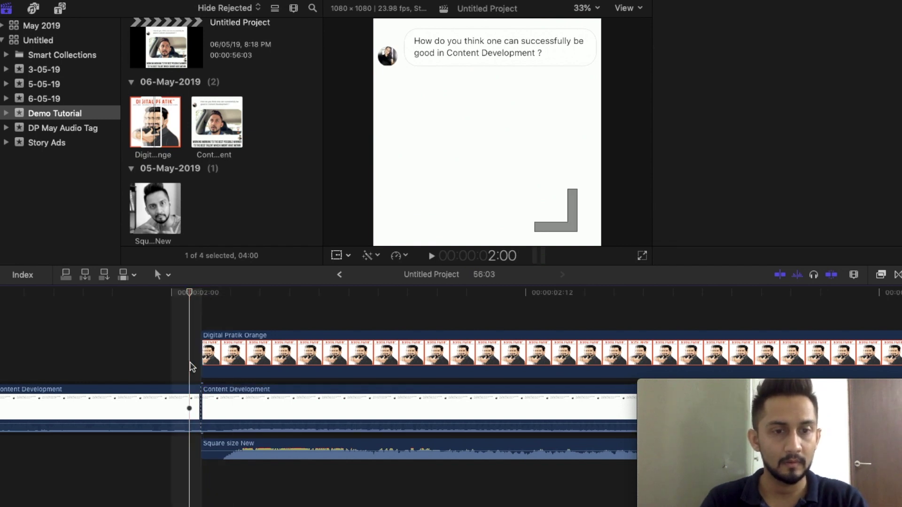
Step: Capture a square screenshot of the comment-question frame shown in the viewer at 1:20
{"action": "left_click", "coordinate": [190, 404]}
{"action": "left_click", "coordinate": [56, 297]}
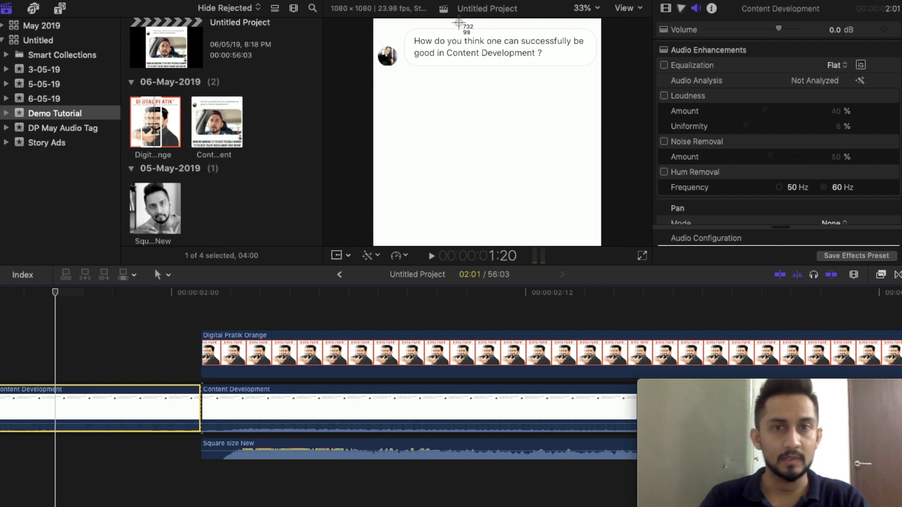
{"action": "left_click_drag", "start_coordinate": [375, 19], "coordinate": [596, 242]}
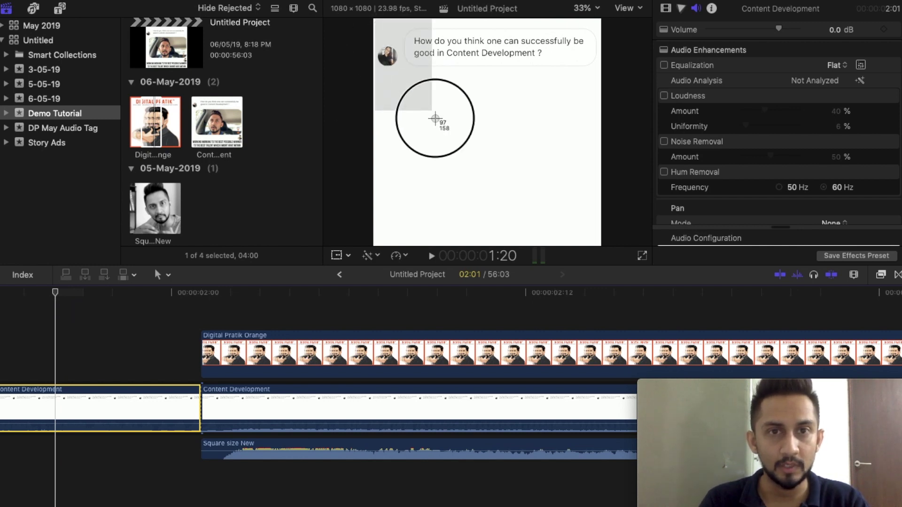
{"action": "left_click_drag", "start_coordinate": [596, 242], "coordinate": [601, 245]}
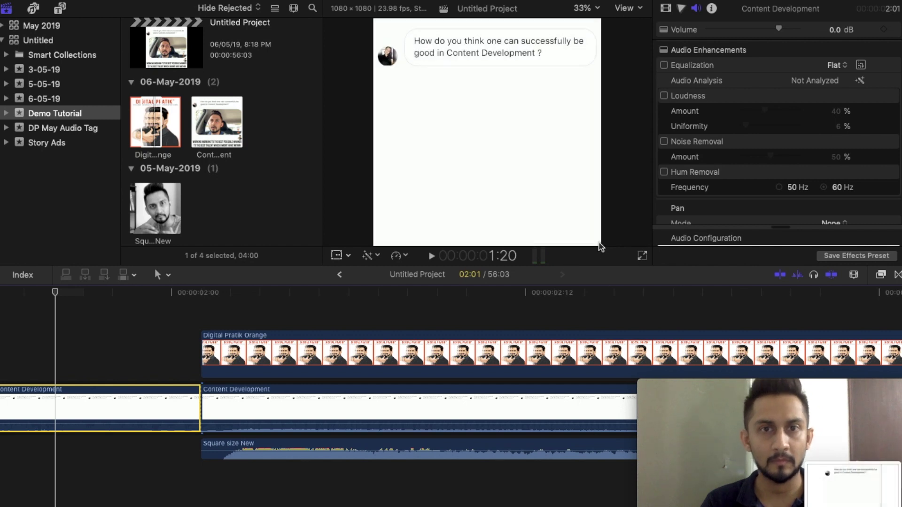
Step: Import the newest Desktop screenshot into the event and drag it into the timeline before the logo
{"action": "left_click", "coordinate": [201, 324]}
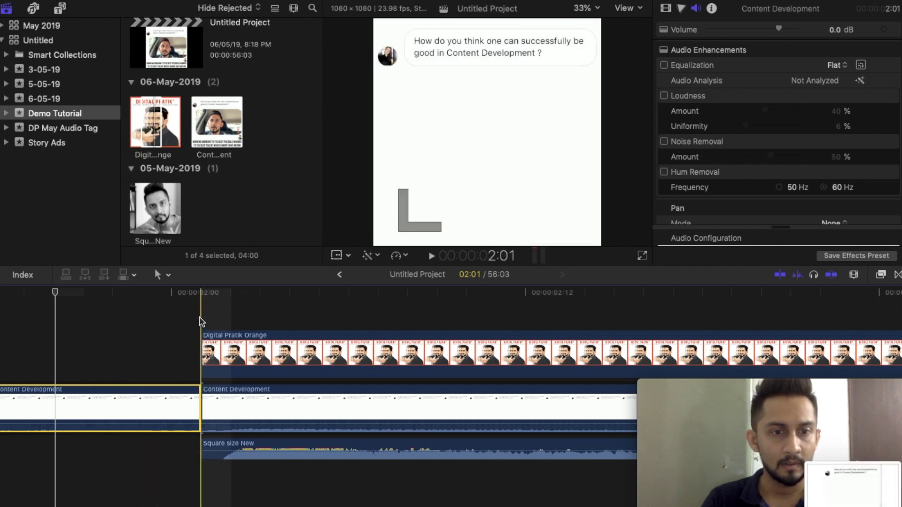
{"action": "left_click", "coordinate": [230, 177]}
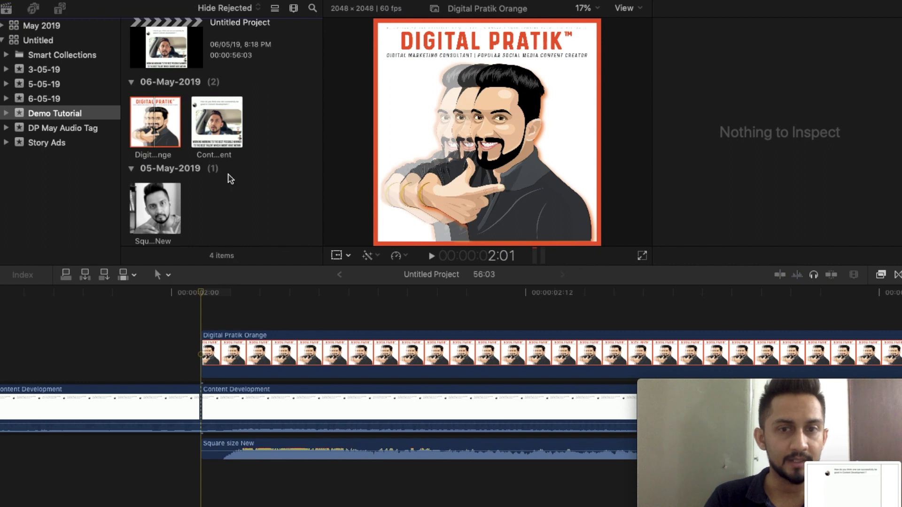
{"action": "key", "text": "super+i"}
{"action": "left_click", "coordinate": [31, 105]}
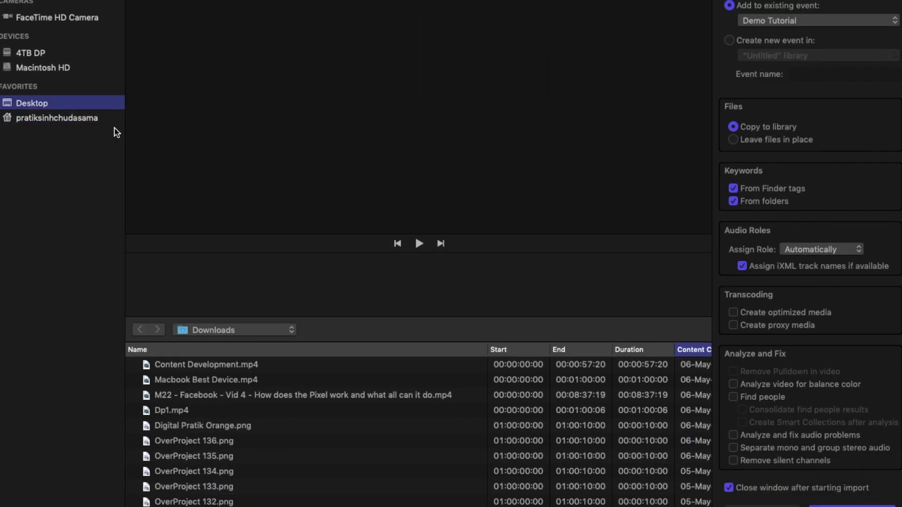
{"action": "left_click", "coordinate": [231, 367]}
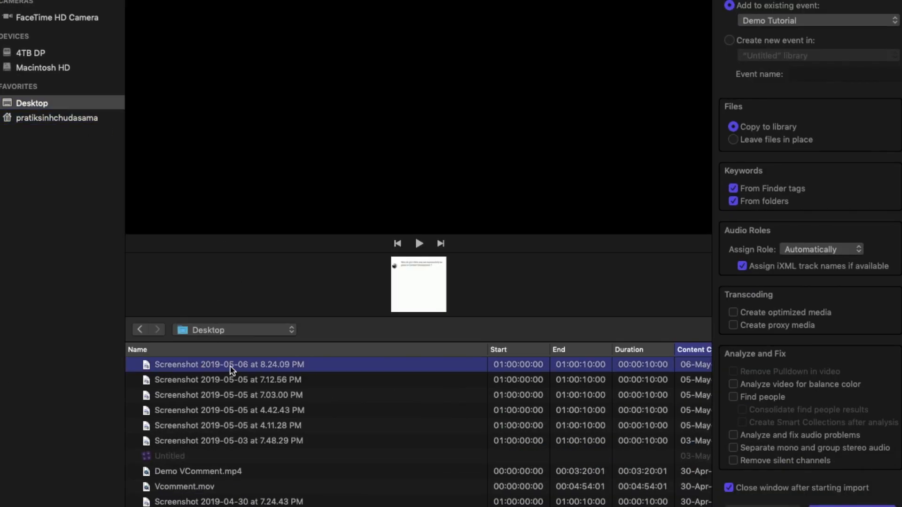
{"action": "key", "text": "Return"}
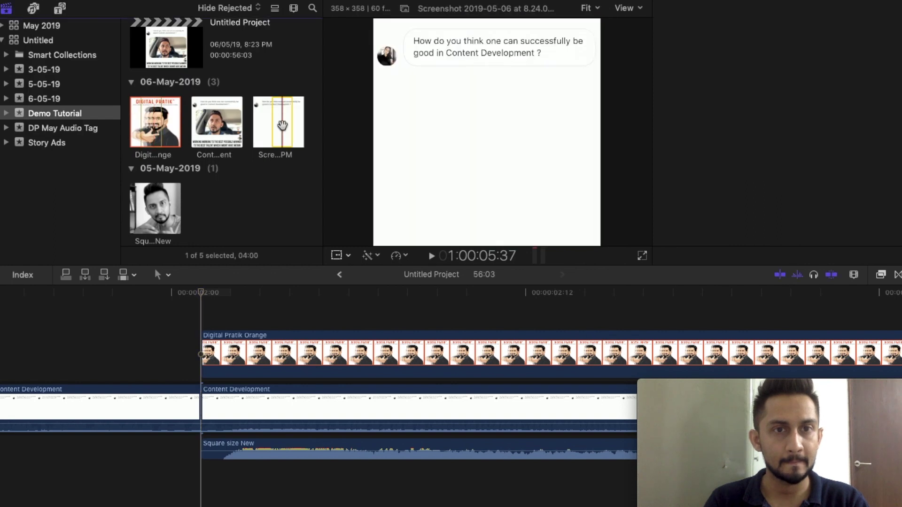
{"action": "left_click_drag", "start_coordinate": [282, 119], "coordinate": [203, 405]}
Step: Move the Digital Pratik logo and Square size New audio to the screenshot's start
{"action": "key", "text": "shift+z"}
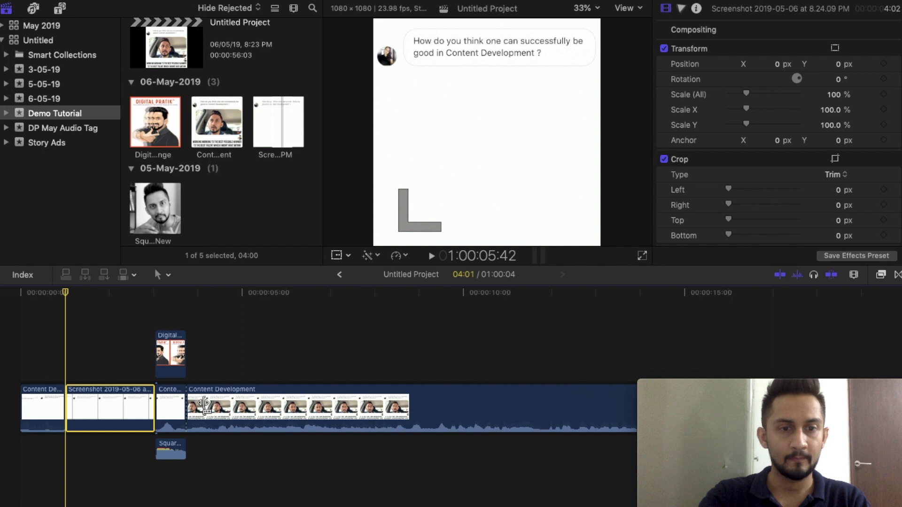
{"action": "key", "text": "super+equal"}
{"action": "key", "text": "super+equal"}
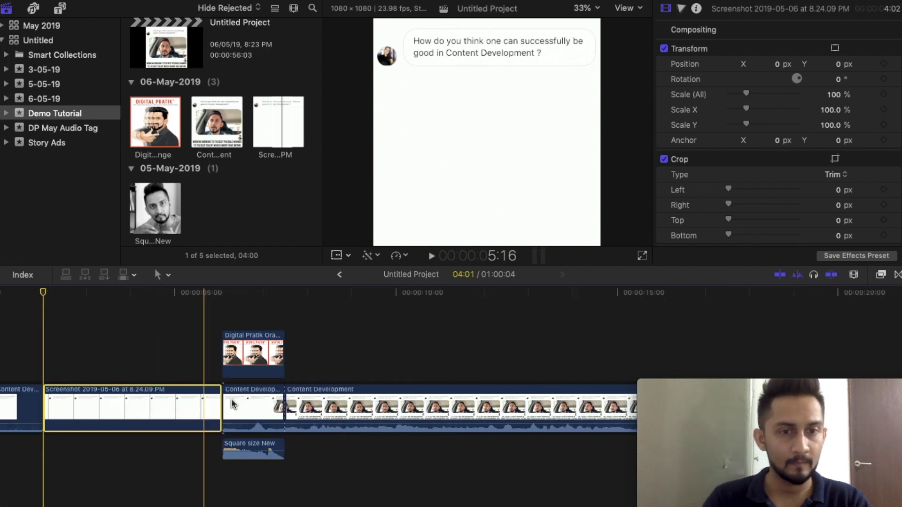
{"action": "left_click", "coordinate": [255, 358]}
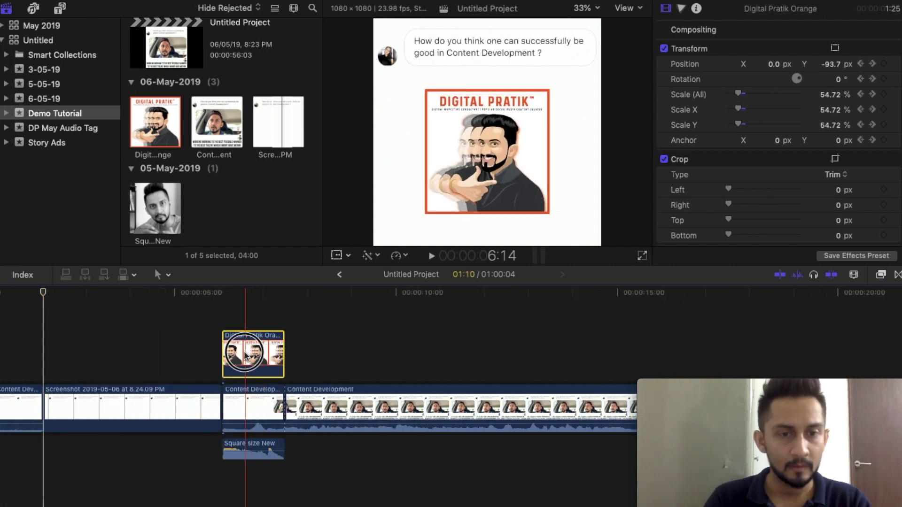
{"action": "left_click_drag", "start_coordinate": [247, 356], "coordinate": [71, 362]}
{"action": "left_click_drag", "start_coordinate": [254, 450], "coordinate": [73, 448]}
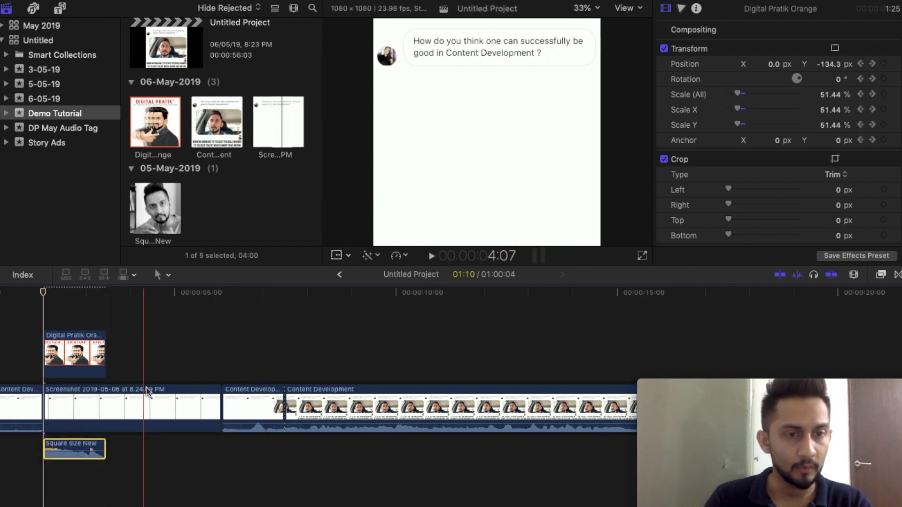
Step: Split the screenshot clip at the playhead and delete its extra portion
{"action": "left_click", "coordinate": [111, 394]}
{"action": "key", "text": "super+b"}
{"action": "left_click", "coordinate": [140, 402]}
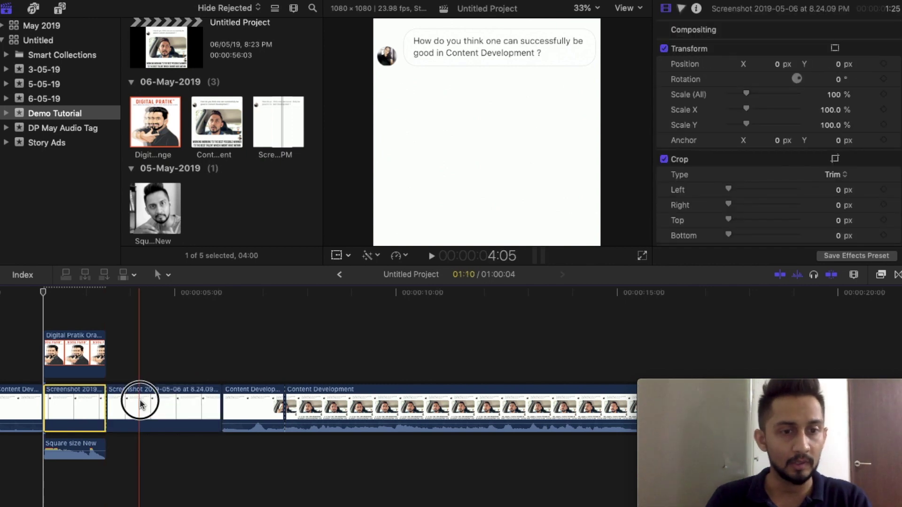
{"action": "key", "text": "Delete"}
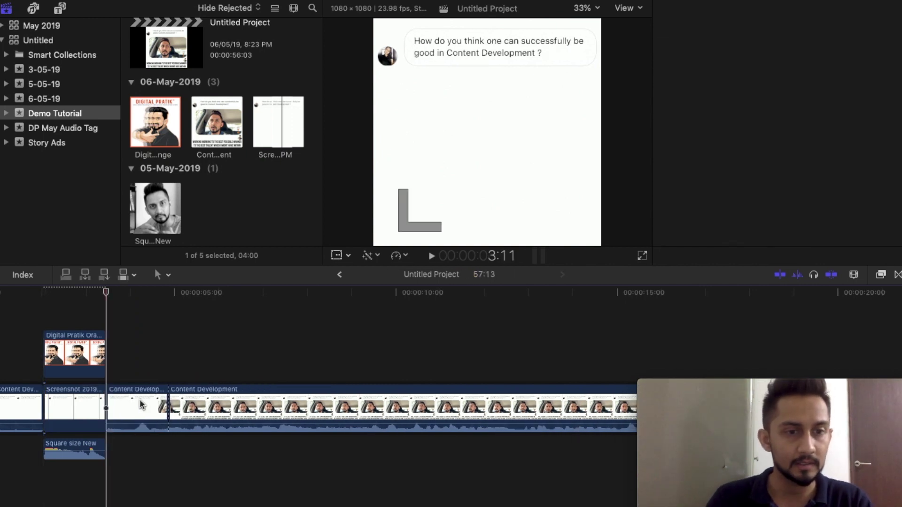
{"action": "left_click", "coordinate": [139, 404]}
{"action": "scroll", "coordinate": [138, 403], "scroll_direction": "left", "scroll_amount": 3}
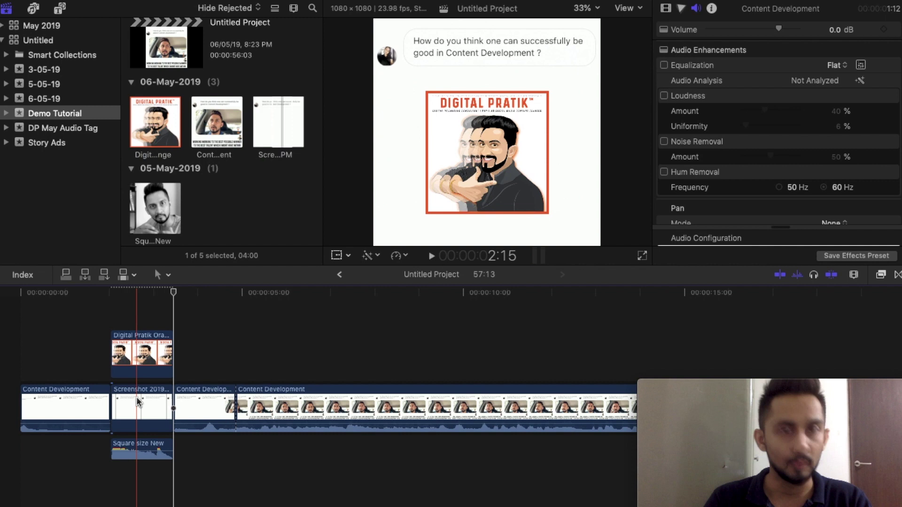
{"action": "left_click", "coordinate": [21, 332]}
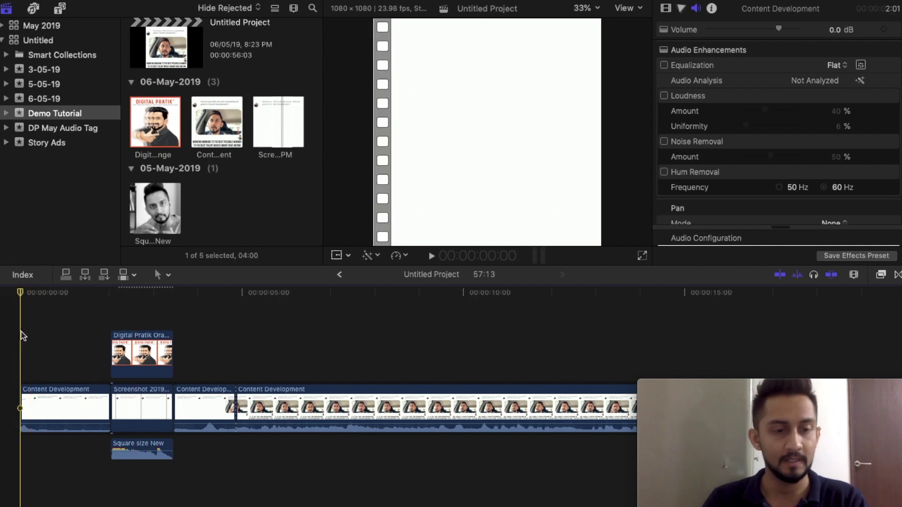
{"action": "left_click", "coordinate": [432, 256]}
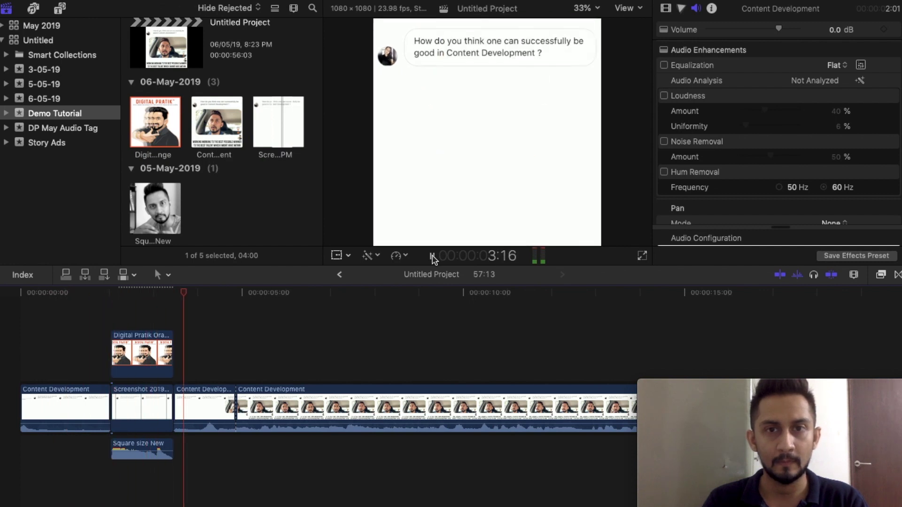
{"action": "left_click", "coordinate": [431, 256]}
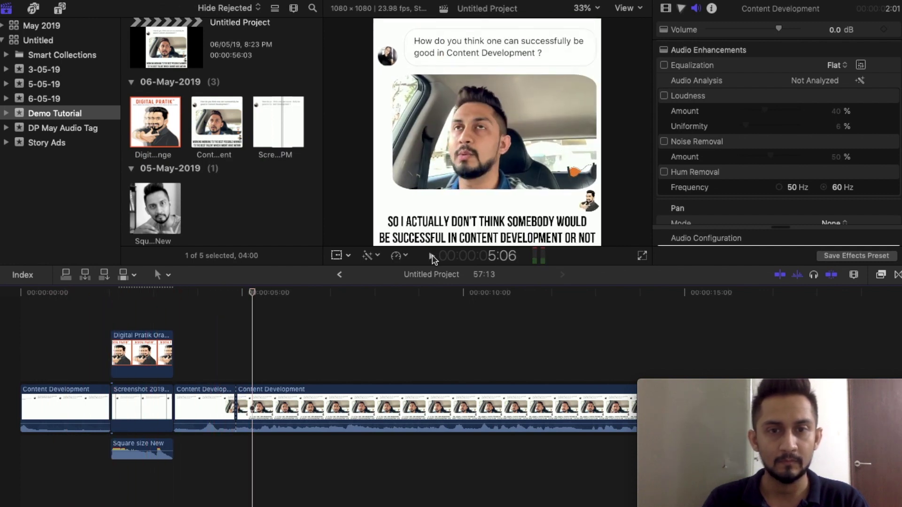
{"action": "left_click", "coordinate": [200, 365]}
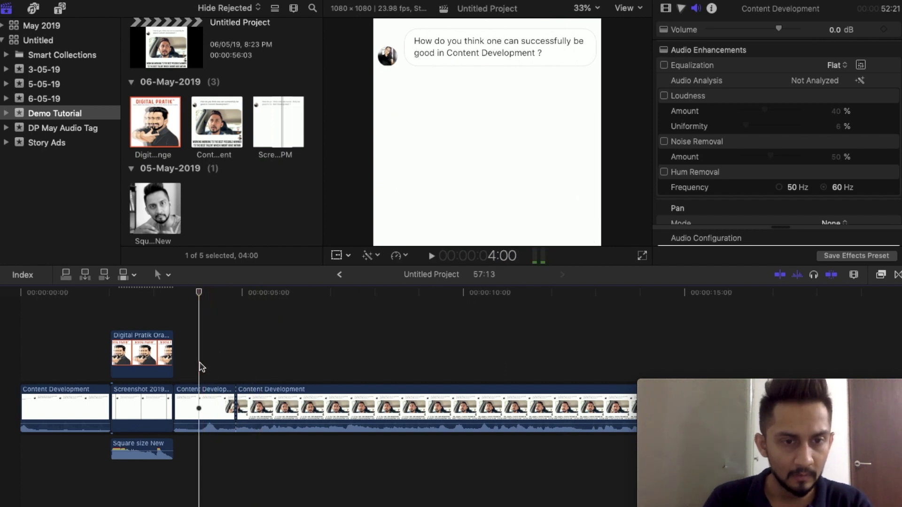
{"action": "left_click", "coordinate": [201, 403]}
Step: Blade and delete the short Content Development piece, then return to the project start
{"action": "key", "text": "super+b"}
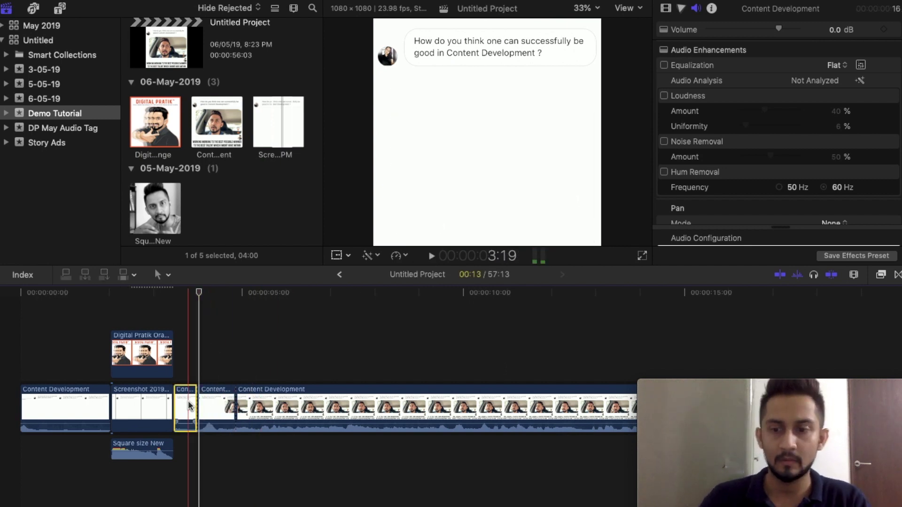
{"action": "key", "text": "Delete"}
{"action": "left_click", "coordinate": [21, 309]}
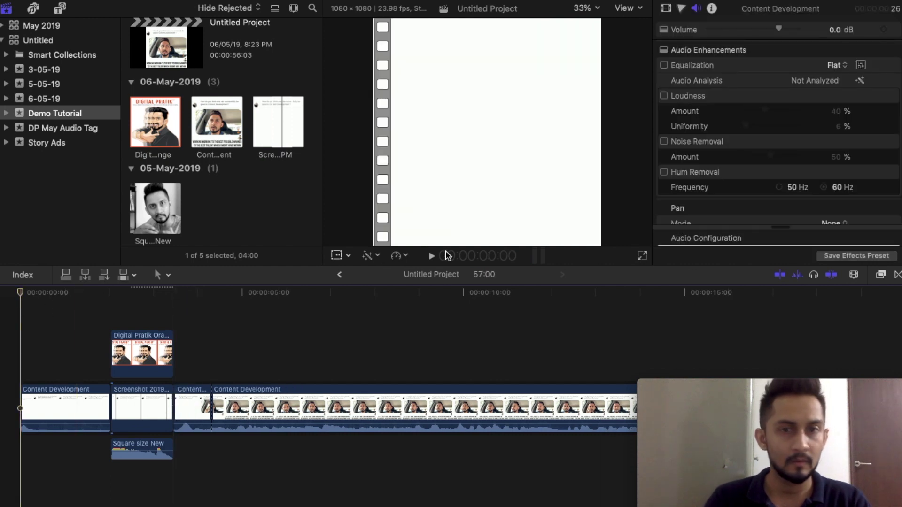
Step: Play the edited project twice from the start, then select the Digital Pratik logo clip
{"action": "left_click", "coordinate": [431, 257]}
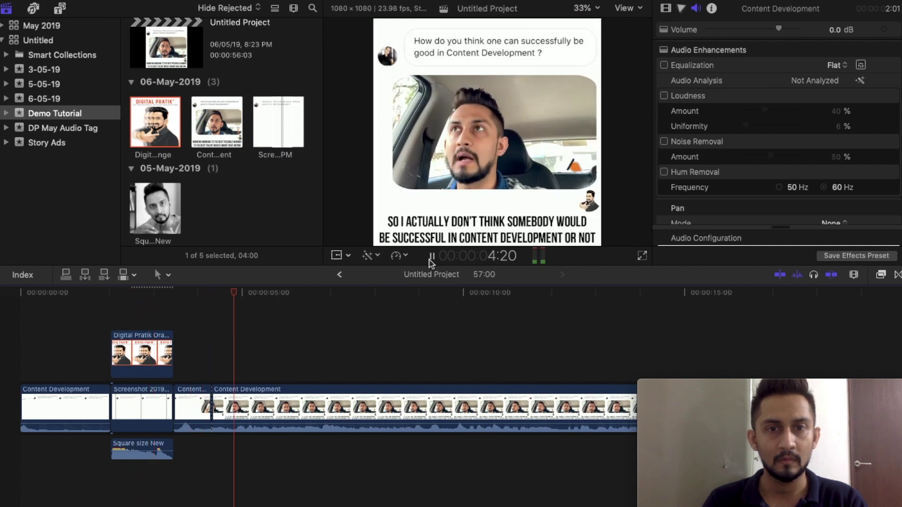
{"action": "left_click", "coordinate": [431, 257]}
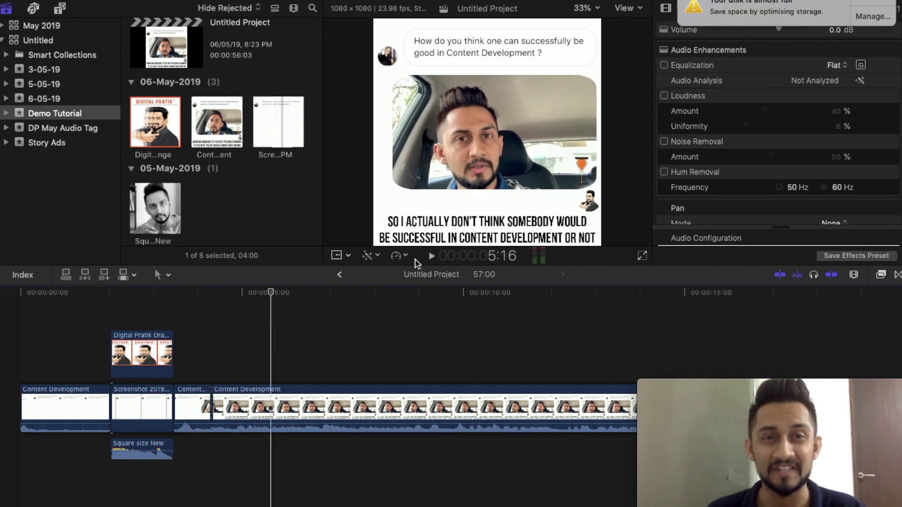
{"action": "left_click", "coordinate": [19, 294]}
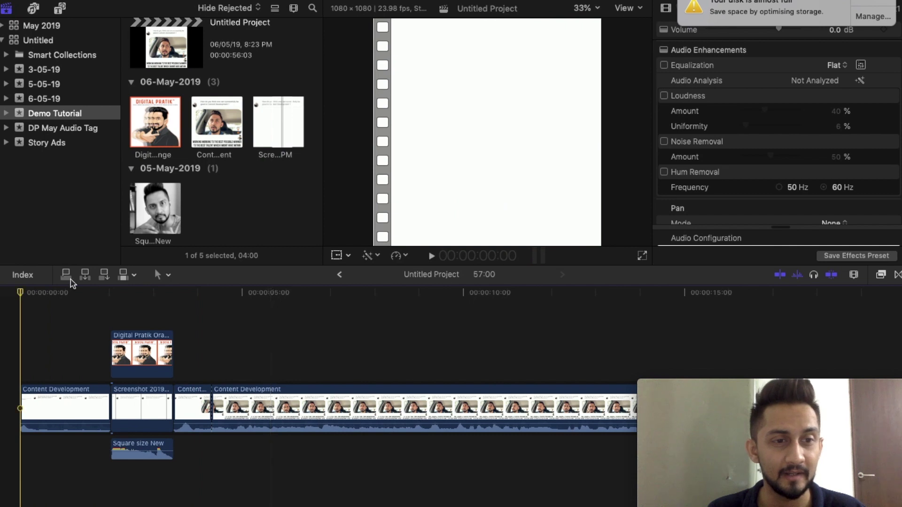
{"action": "left_click", "coordinate": [430, 257]}
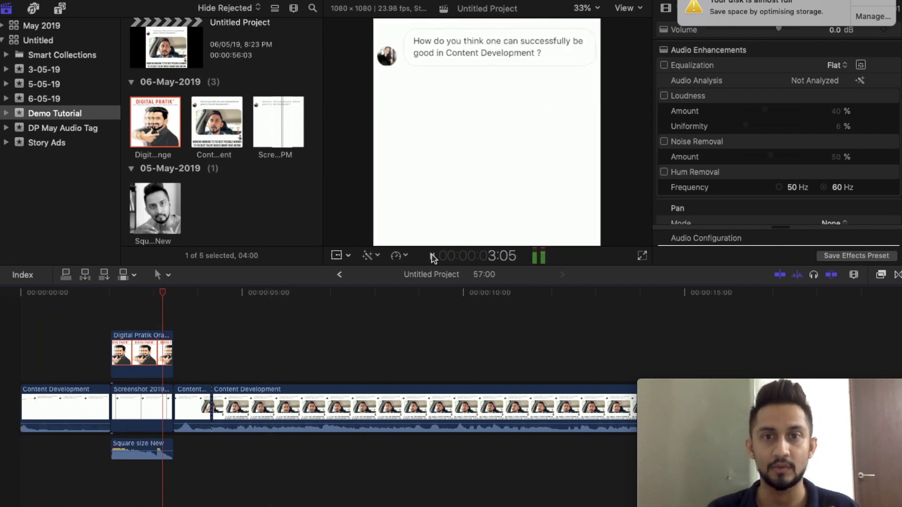
{"action": "left_click", "coordinate": [431, 257]}
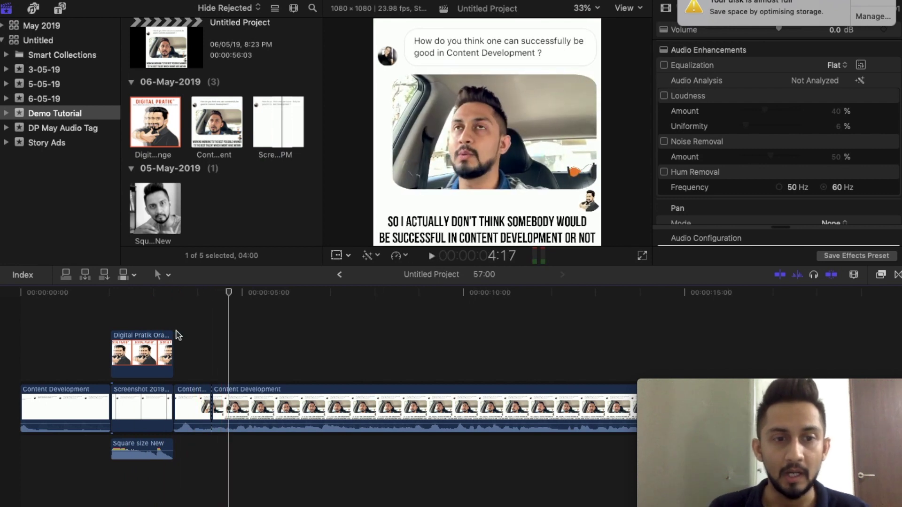
{"action": "left_click", "coordinate": [139, 351]}
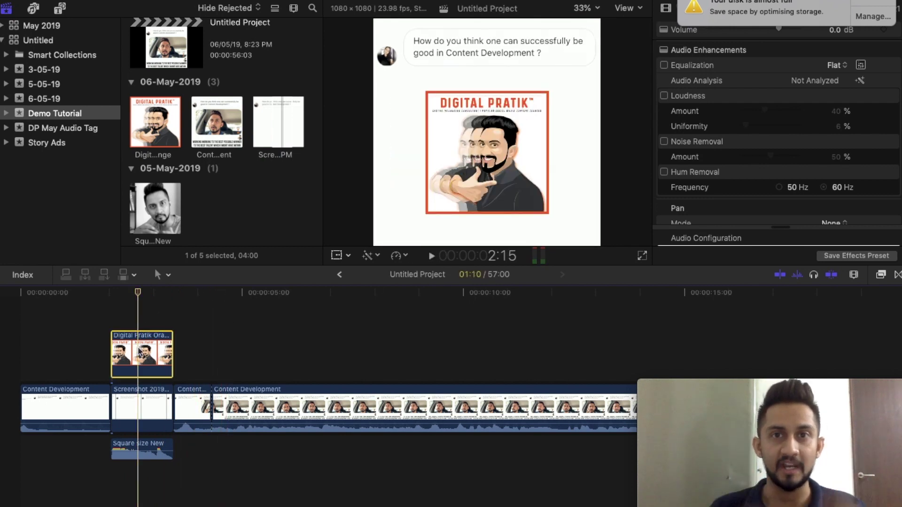
Step: Search All Video & Audio effects for 'earthquake' and drop Earthquake onto the logo clip
{"action": "left_click", "coordinate": [881, 276]}
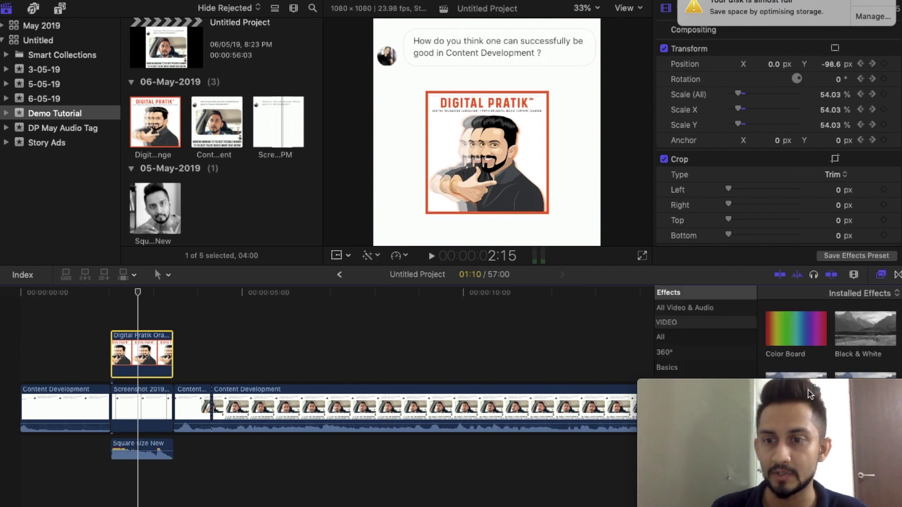
{"action": "left_click", "coordinate": [773, 388]}
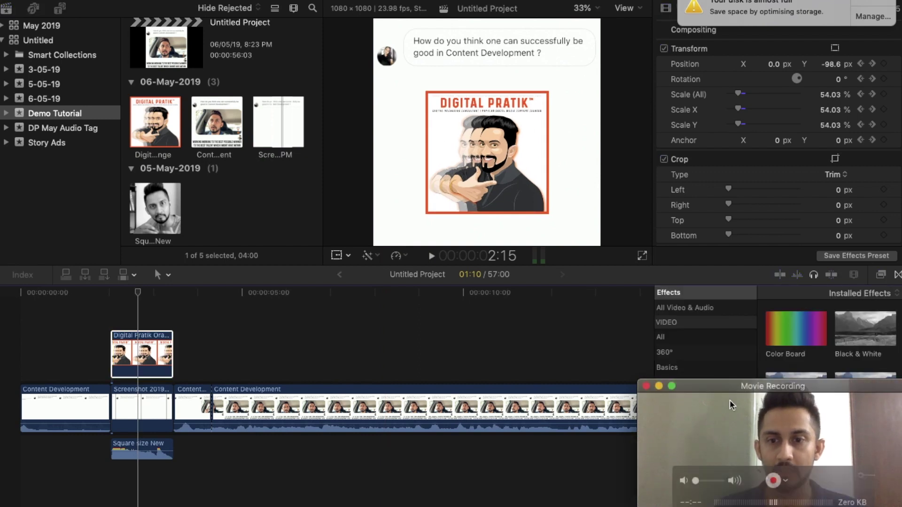
{"action": "left_click_drag", "start_coordinate": [735, 394], "coordinate": [394, 292]}
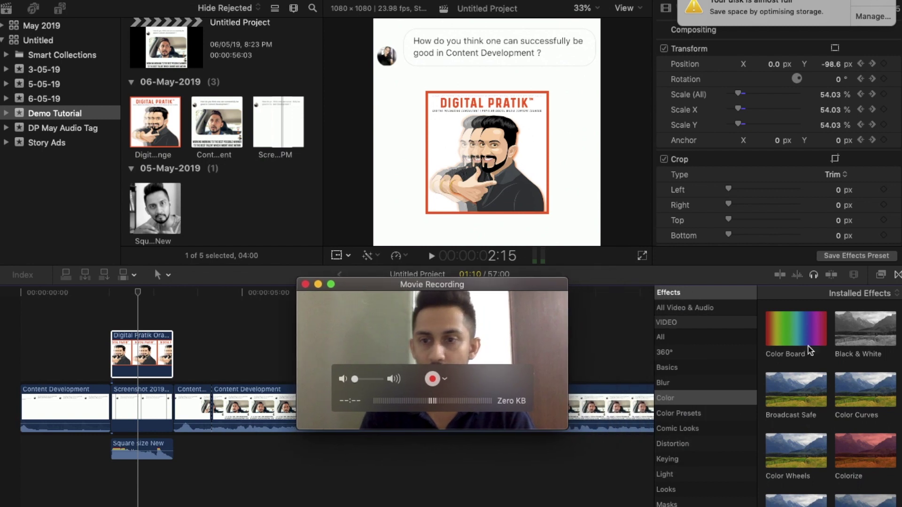
{"action": "left_click", "coordinate": [882, 276]}
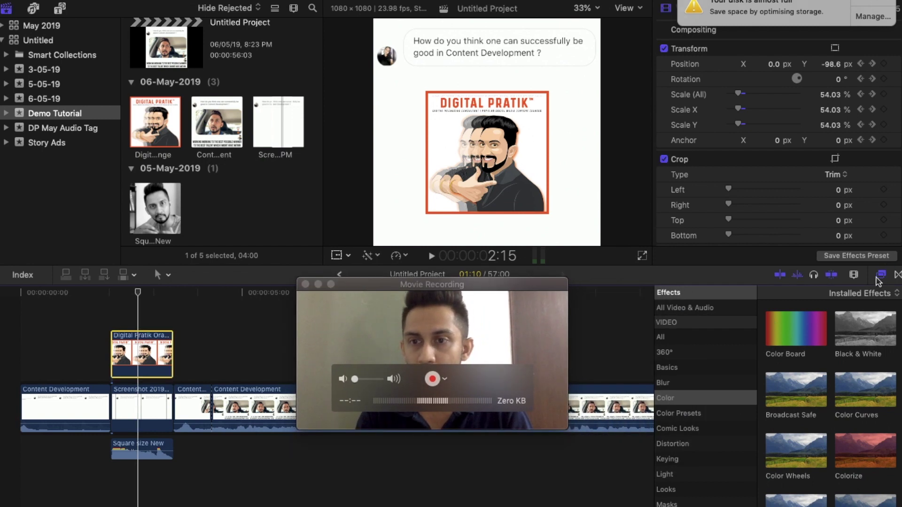
{"action": "left_click", "coordinate": [685, 310]}
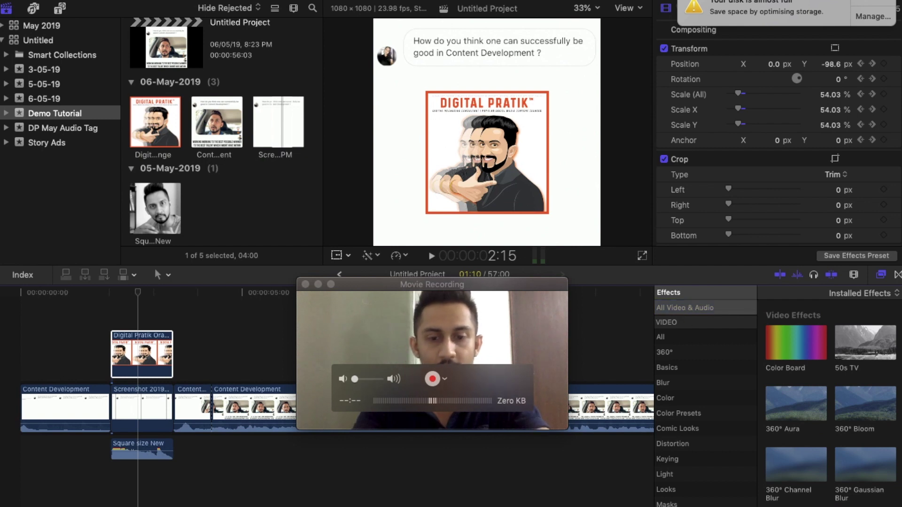
{"action": "type", "text": "earthquake"}
{"action": "left_click", "coordinate": [789, 329]}
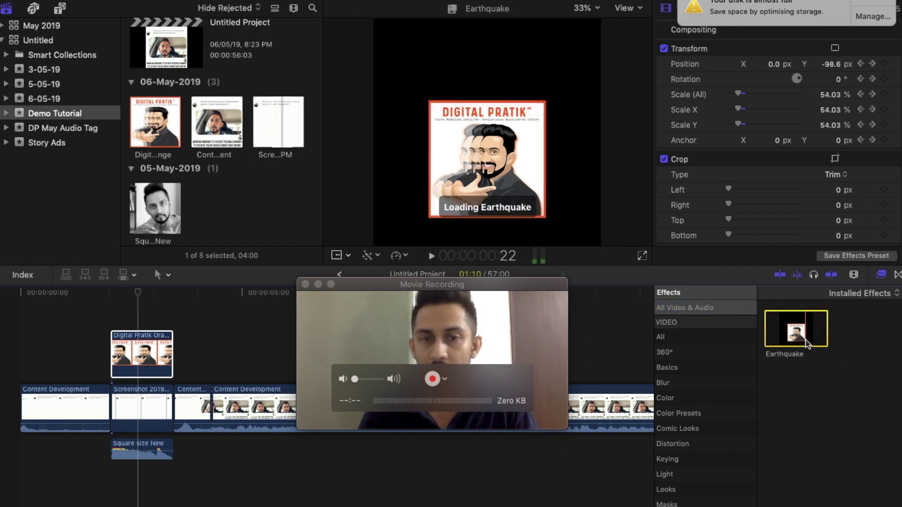
{"action": "left_click_drag", "start_coordinate": [789, 329], "coordinate": [141, 360]}
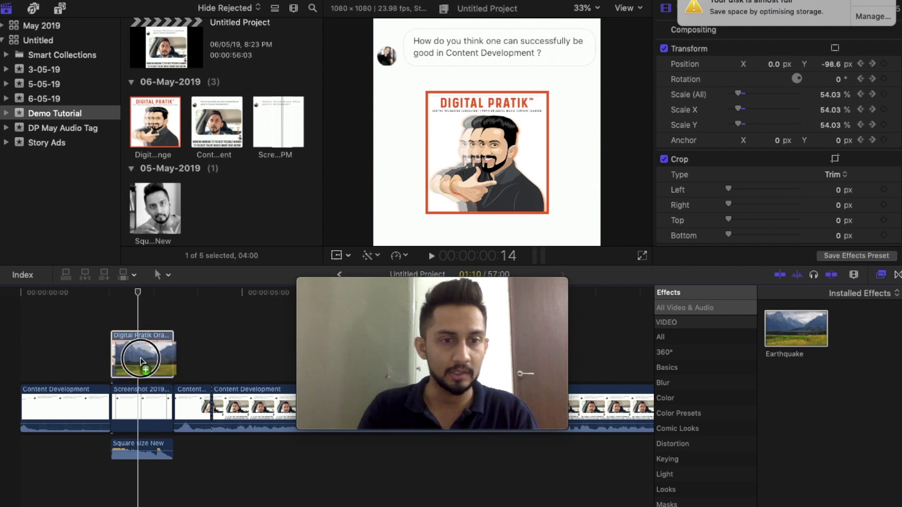
{"action": "left_click_drag", "start_coordinate": [473, 281], "coordinate": [780, 400]}
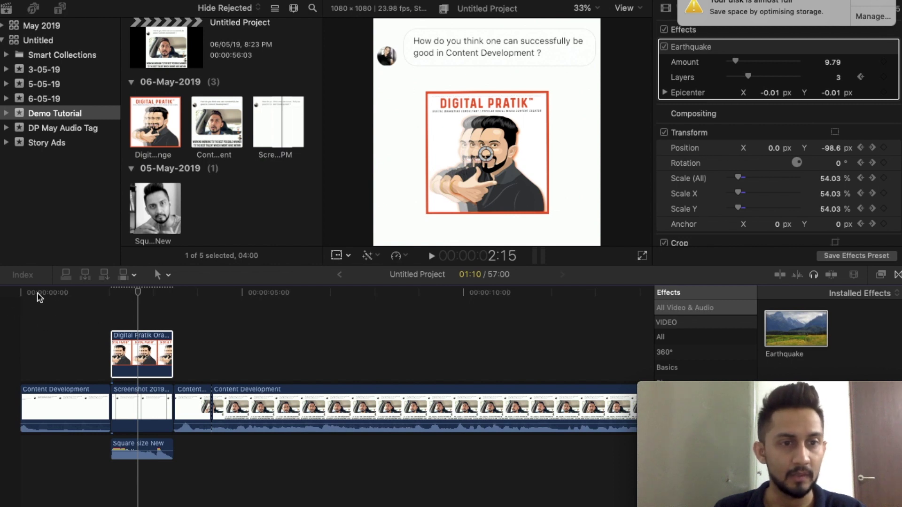
Step: Preview the logo's shake, raise the Earthquake Amount to 41.67, and replay it
{"action": "left_click", "coordinate": [430, 260]}
{"action": "left_click", "coordinate": [84, 292]}
{"action": "left_click", "coordinate": [430, 258]}
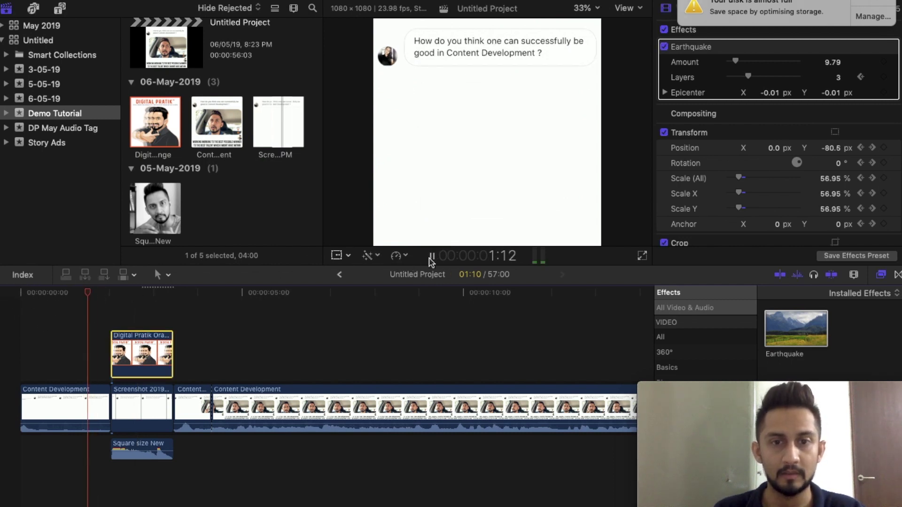
{"action": "left_click", "coordinate": [430, 258]}
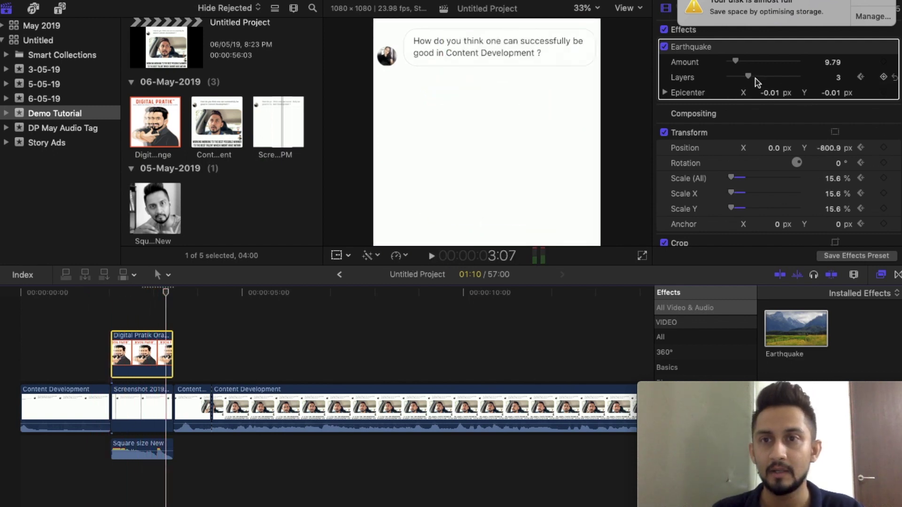
{"action": "left_click_drag", "start_coordinate": [736, 65], "coordinate": [761, 68]}
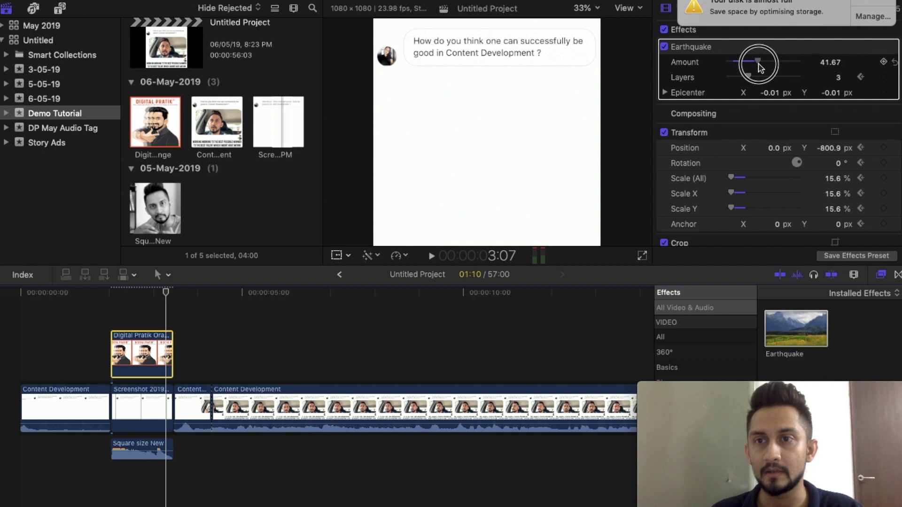
{"action": "key", "text": "alt+semicolon"}
{"action": "key", "text": "alt+semicolon"}
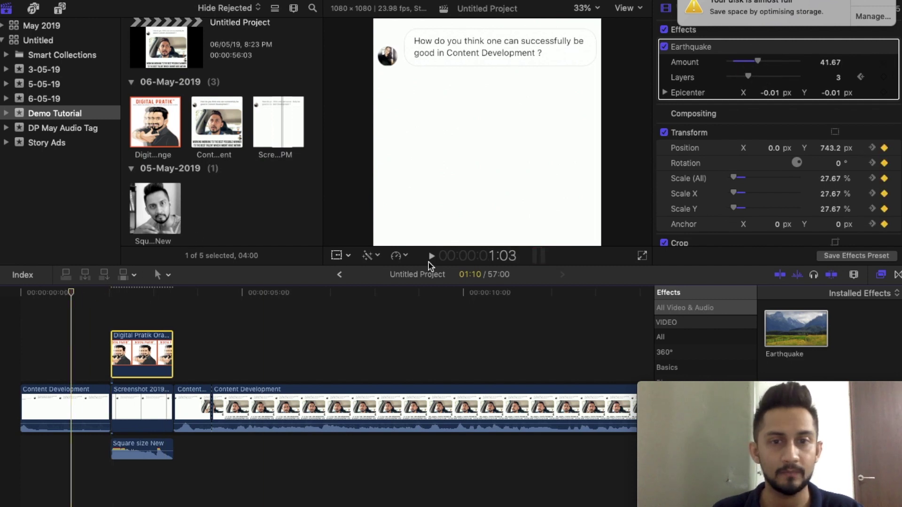
{"action": "left_click", "coordinate": [431, 257]}
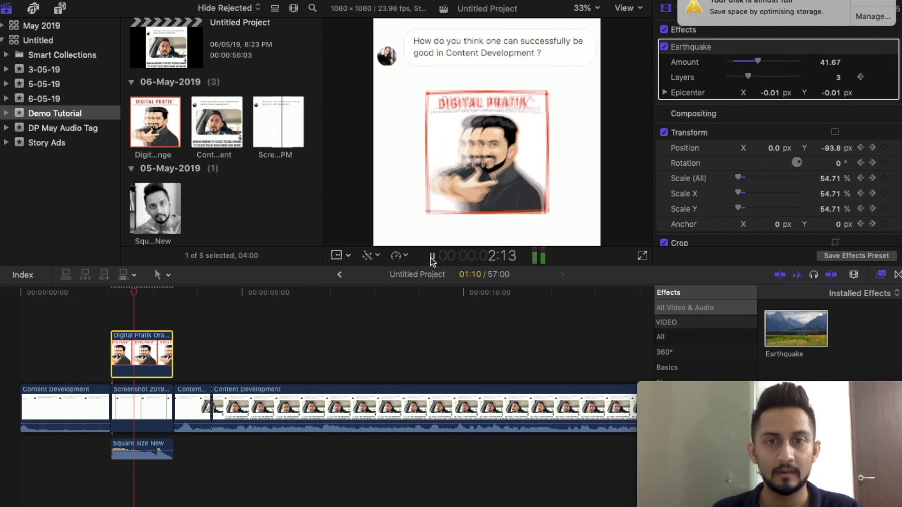
{"action": "left_click", "coordinate": [431, 258]}
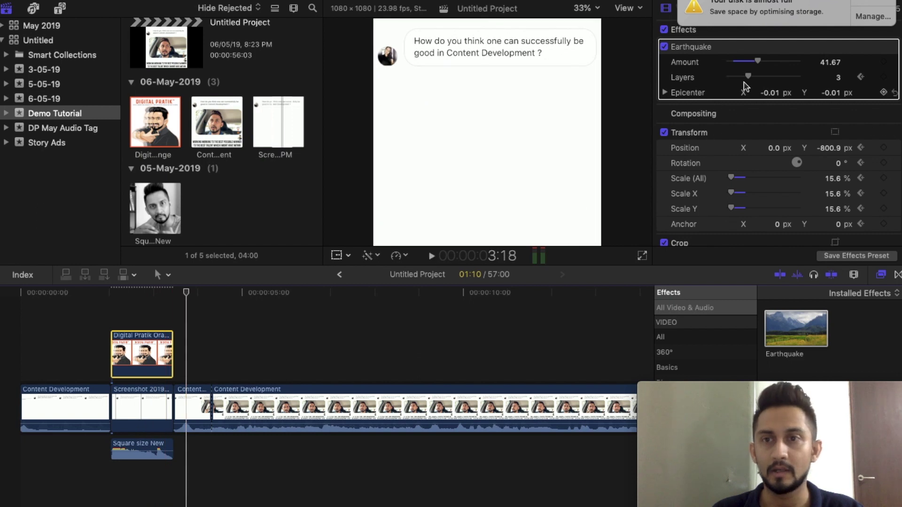
Step: Lower the Earthquake Amount to 30.11 and scrub to 2:15 to review the shaking logo
{"action": "left_click_drag", "start_coordinate": [758, 62], "coordinate": [749, 62]}
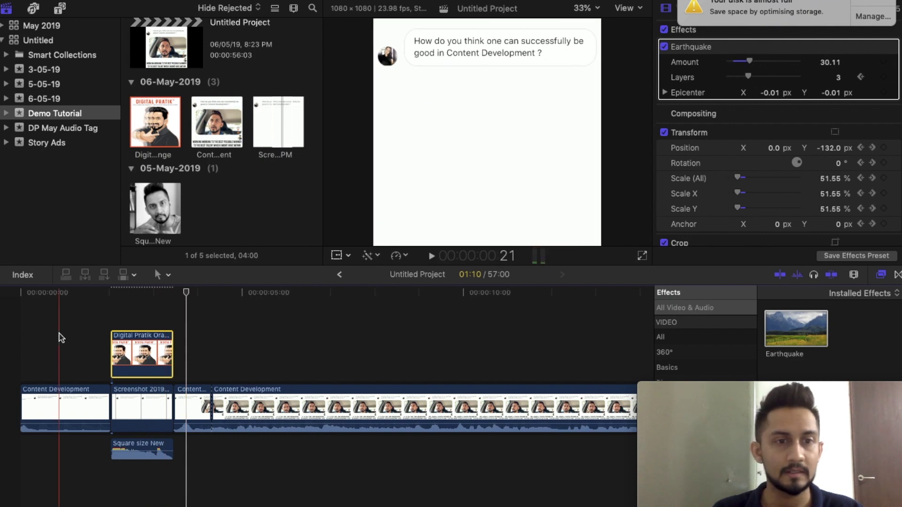
{"action": "left_click", "coordinate": [85, 305]}
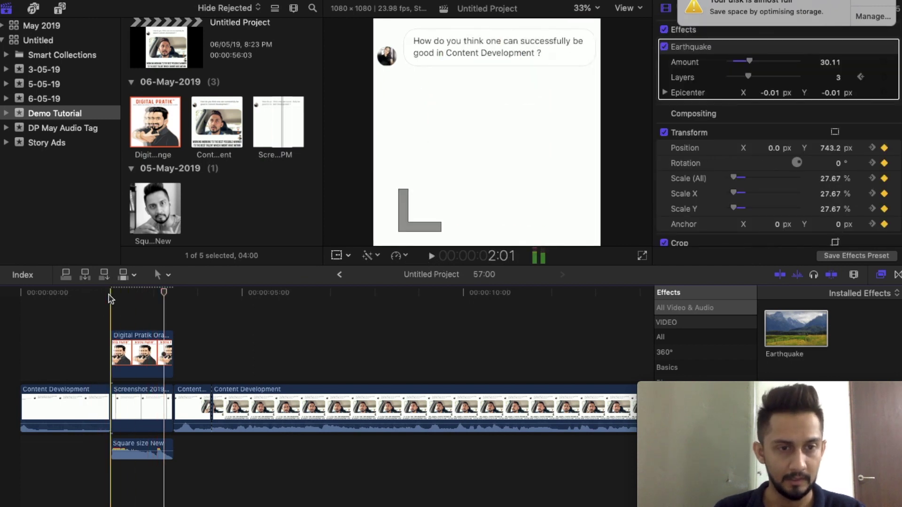
{"action": "left_click_drag", "start_coordinate": [109, 299], "coordinate": [137, 296]}
{"action": "left_click", "coordinate": [134, 409]}
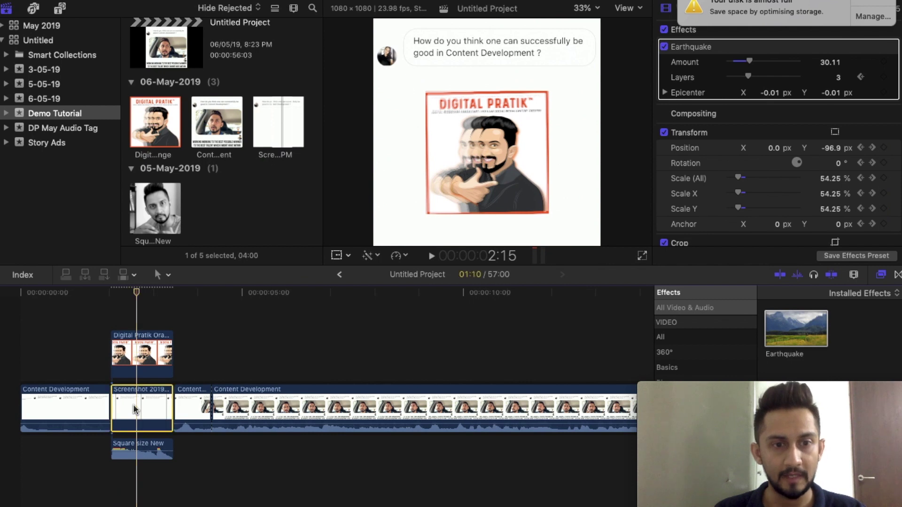
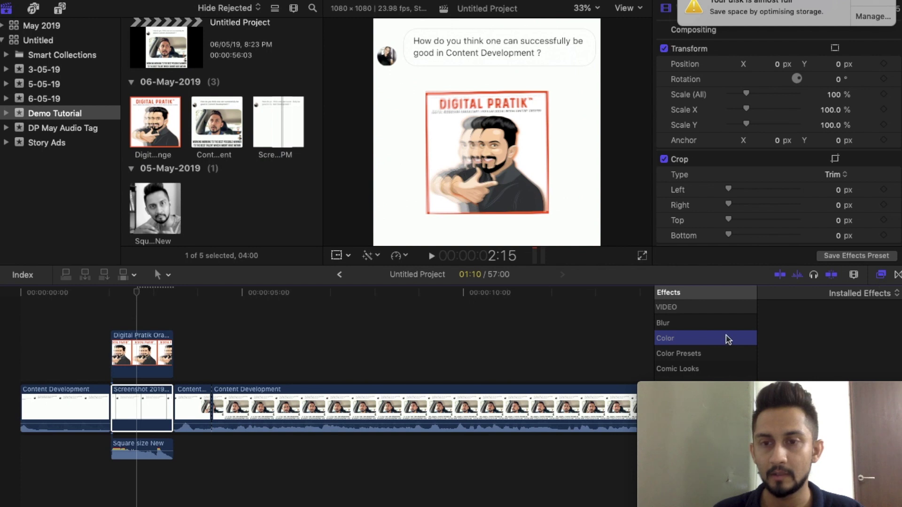
Step: Find Colorize among the Color effects and drag it toward the Screenshot clip
{"action": "left_click_drag", "start_coordinate": [779, 387], "coordinate": [654, 229]}
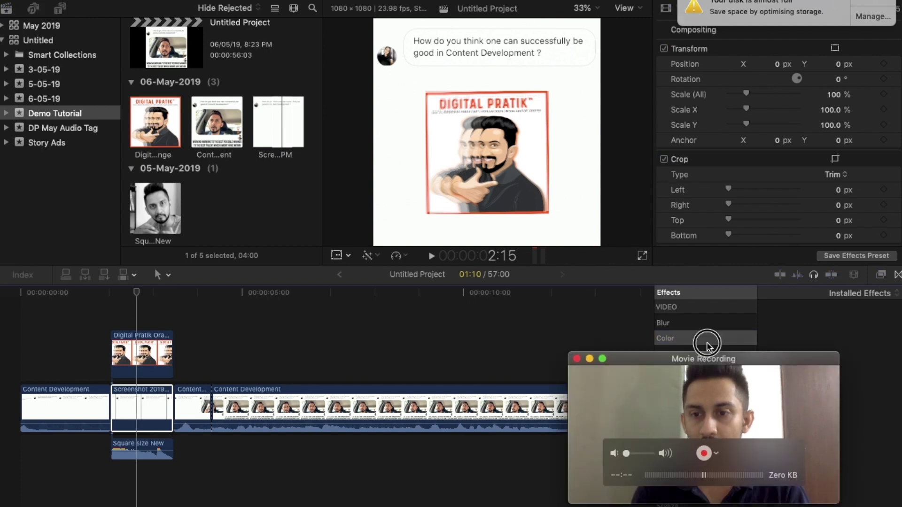
{"action": "left_click", "coordinate": [744, 500]}
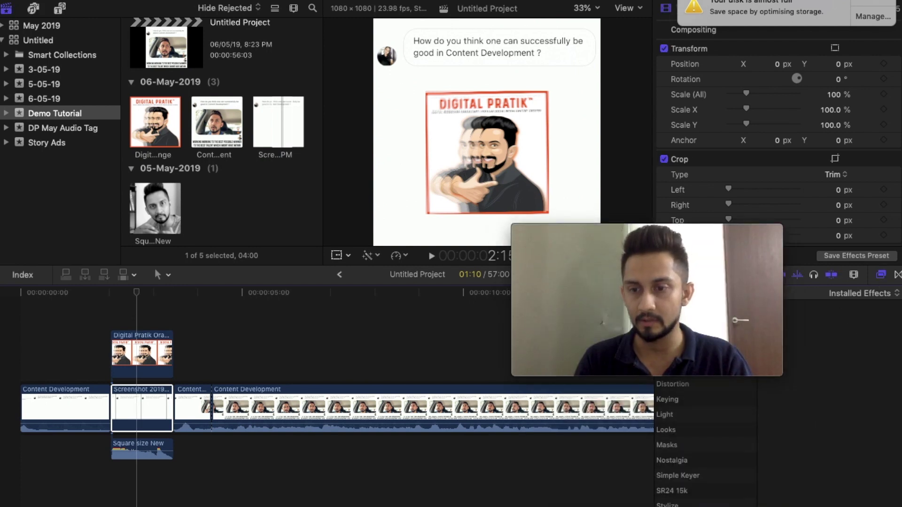
{"action": "left_click_drag", "start_coordinate": [697, 228], "coordinate": [815, 415]}
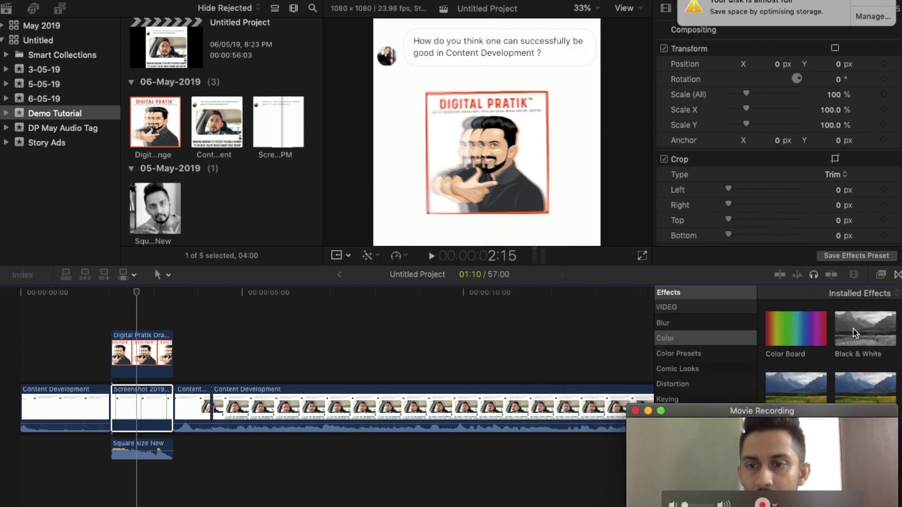
{"action": "scroll", "coordinate": [854, 334], "scroll_direction": "down", "scroll_amount": 2}
{"action": "scroll", "coordinate": [854, 334], "scroll_direction": "down", "scroll_amount": 2}
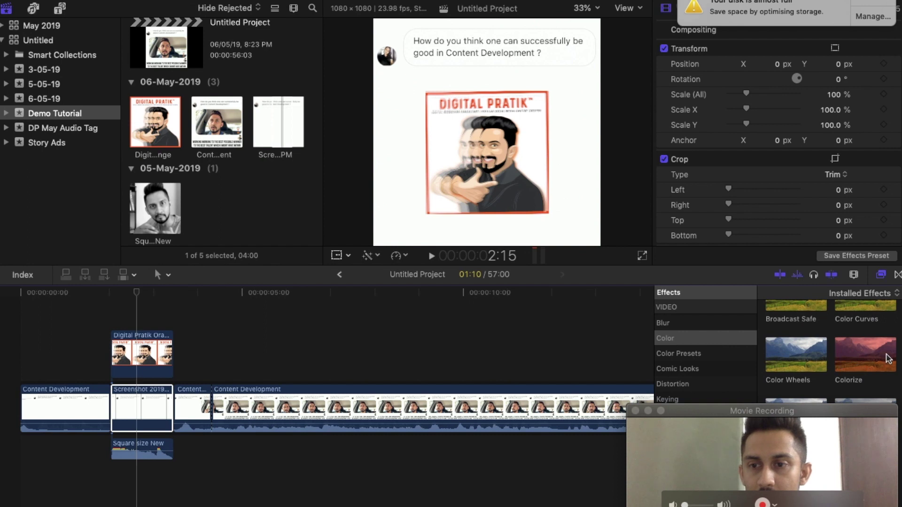
{"action": "left_click_drag", "start_coordinate": [867, 357], "coordinate": [144, 408]}
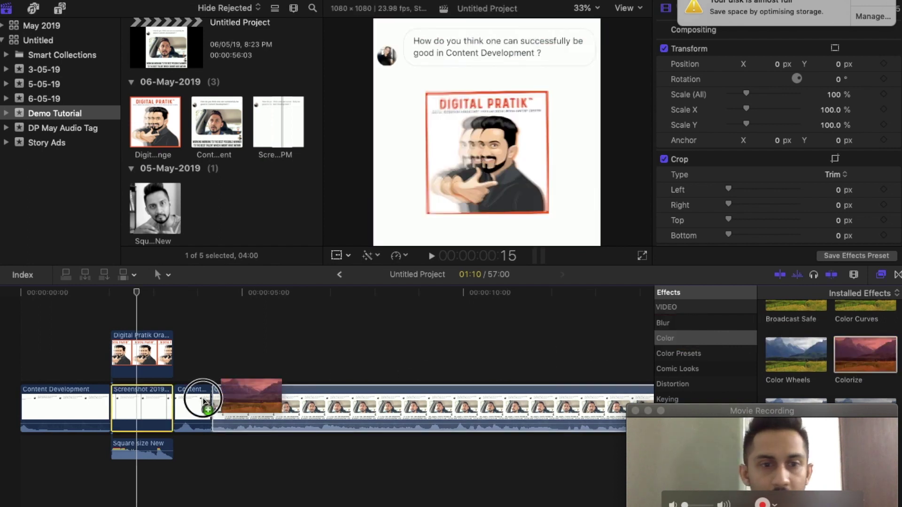
Step: Drop Colorize on the Screenshot clip, then play the project from the start to review the tint
{"action": "left_click", "coordinate": [133, 411]}
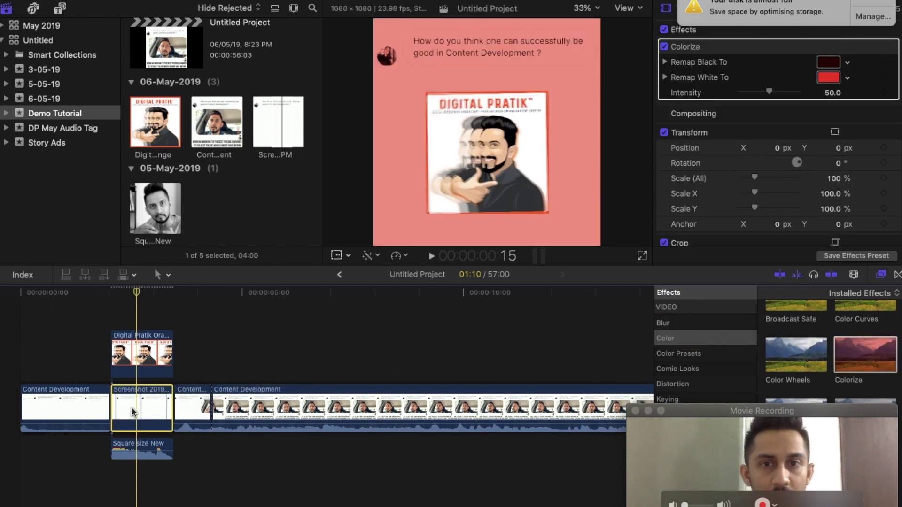
{"action": "left_click", "coordinate": [20, 293]}
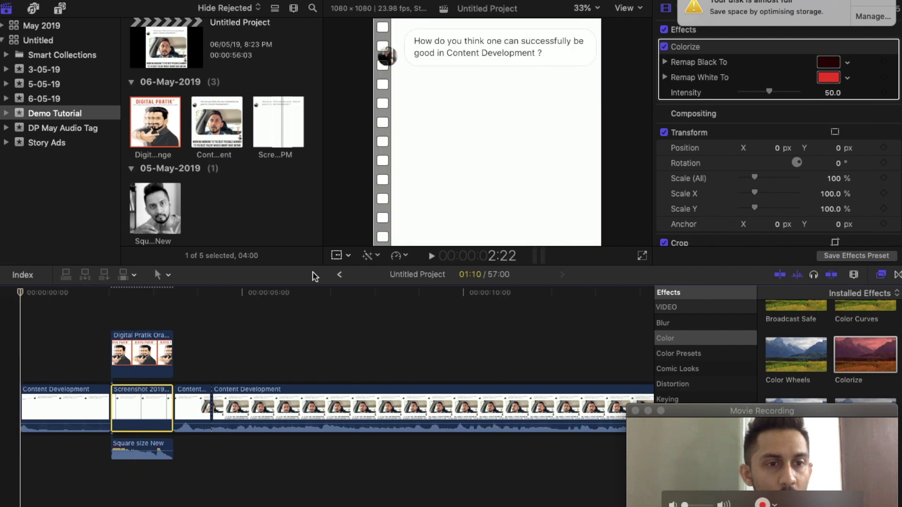
{"action": "left_click", "coordinate": [432, 258]}
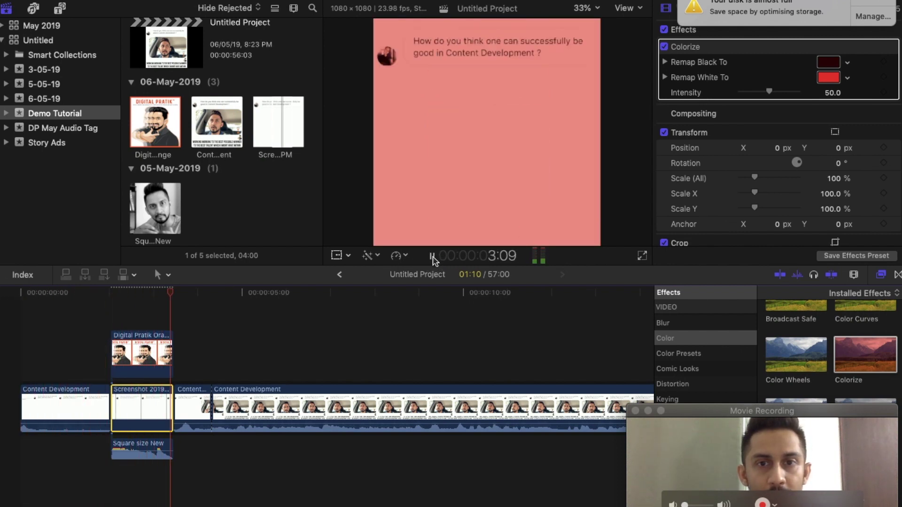
{"action": "left_click", "coordinate": [432, 256]}
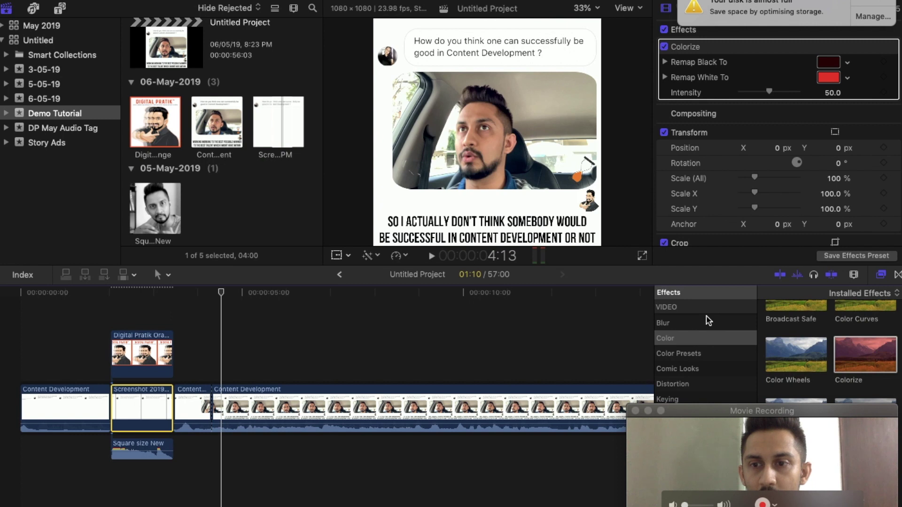
Step: Search all video and audio effects for 'earthquake' and drop Earthquake onto the Screenshot clip
{"action": "scroll", "coordinate": [794, 359], "scroll_direction": "down", "scroll_amount": 2}
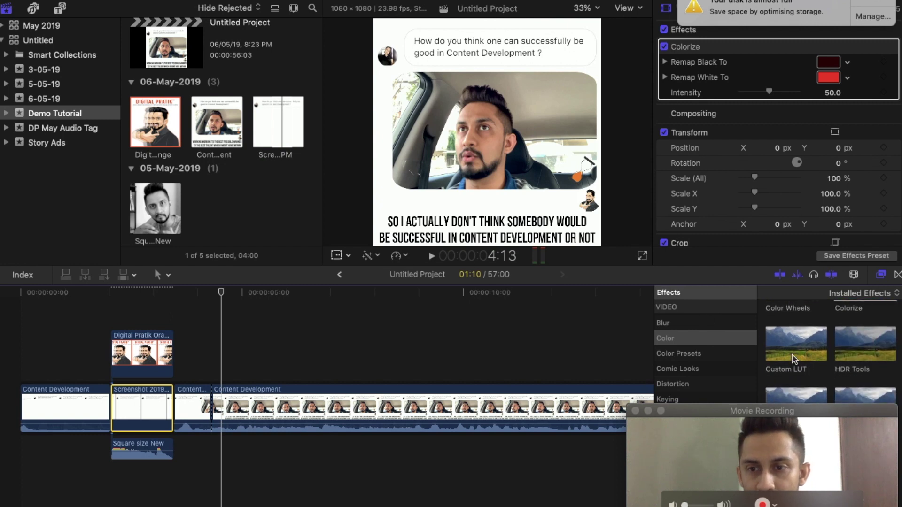
{"action": "left_click_drag", "start_coordinate": [846, 417], "coordinate": [567, 233]}
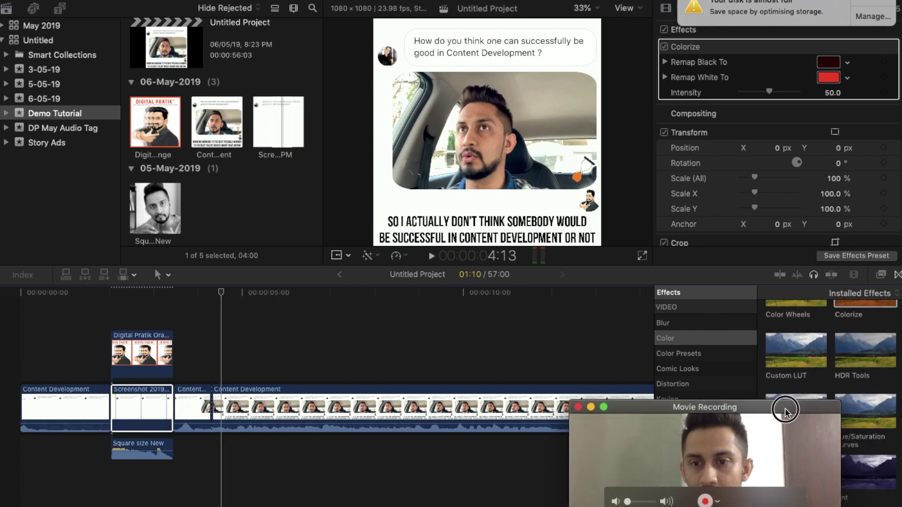
{"action": "scroll", "coordinate": [695, 324], "scroll_direction": "up", "scroll_amount": 4}
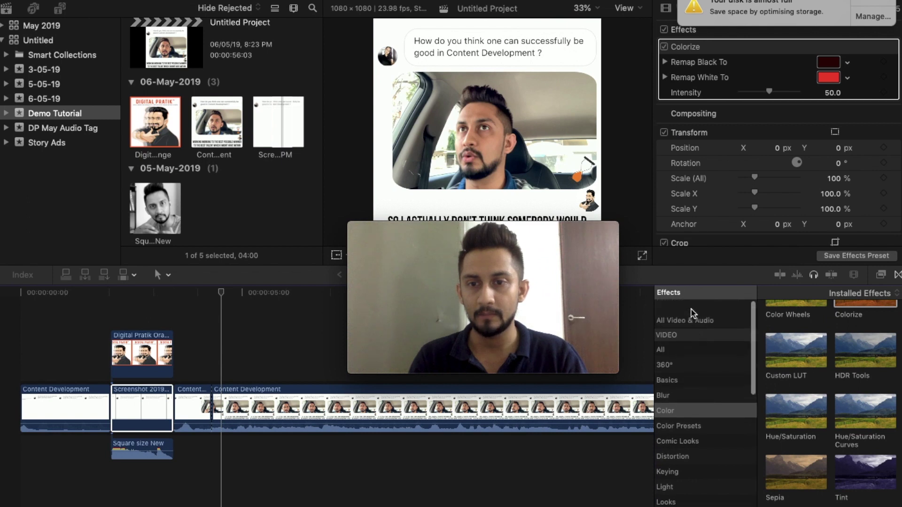
{"action": "left_click", "coordinate": [698, 307]}
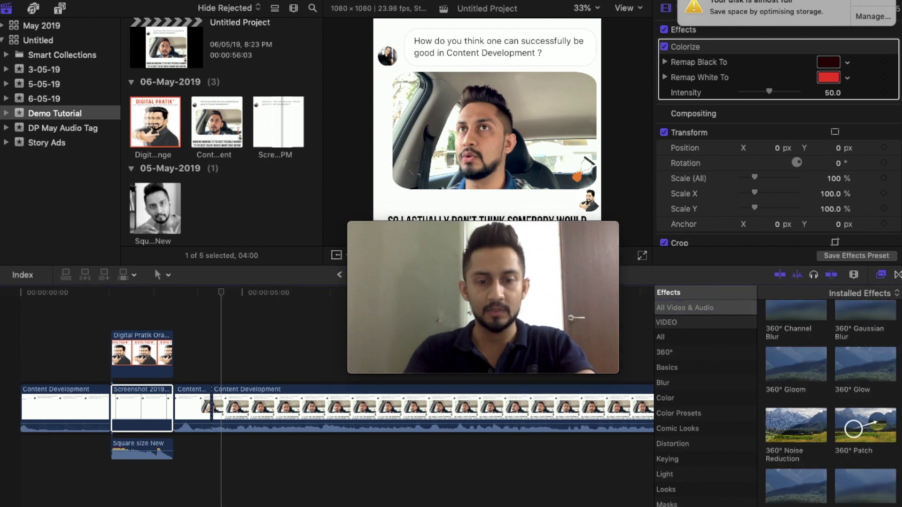
{"action": "type", "text": "earthquake"}
{"action": "left_click_drag", "start_coordinate": [791, 357], "coordinate": [217, 408]}
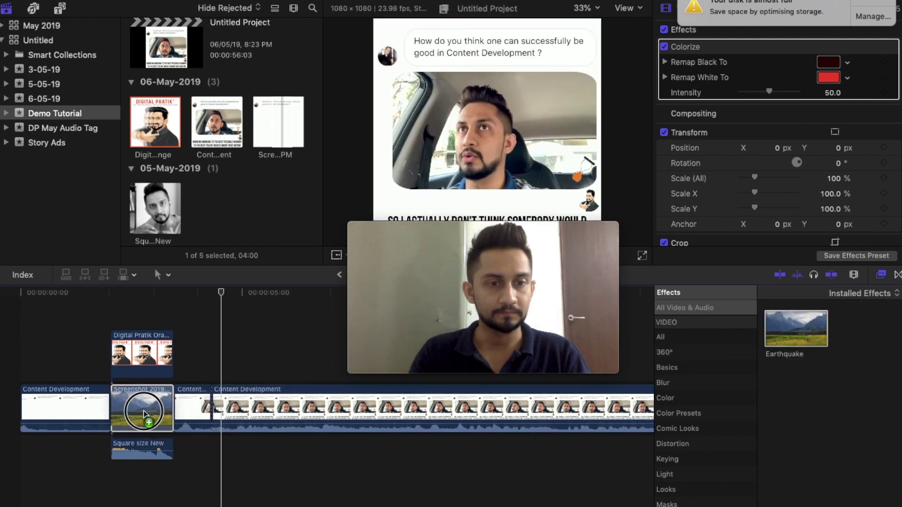
{"action": "left_click_drag", "start_coordinate": [217, 408], "coordinate": [140, 408]}
{"action": "left_click", "coordinate": [20, 315]}
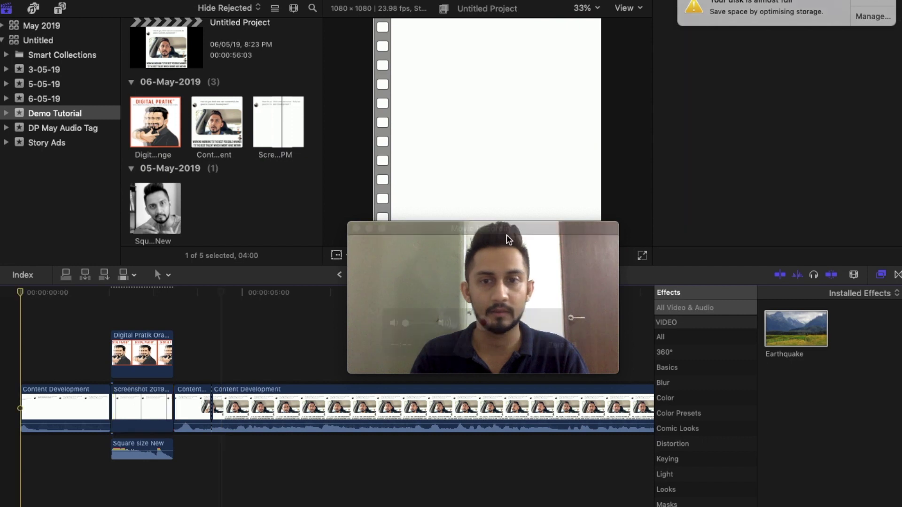
Step: Play the project to review the effects, pause at 6:02, and bring up the share destinations
{"action": "mouse_move", "coordinate": [505, 235]}
{"action": "left_mouse_down"}
{"action": "mouse_move", "coordinate": [811, 430]}
{"action": "mouse_move", "coordinate": [801, 388]}
{"action": "left_mouse_up"}
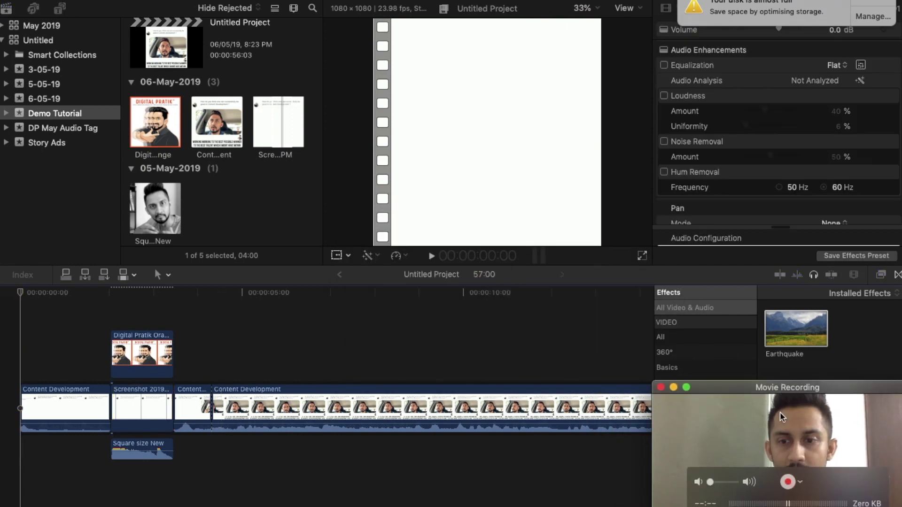
{"action": "left_click", "coordinate": [431, 256]}
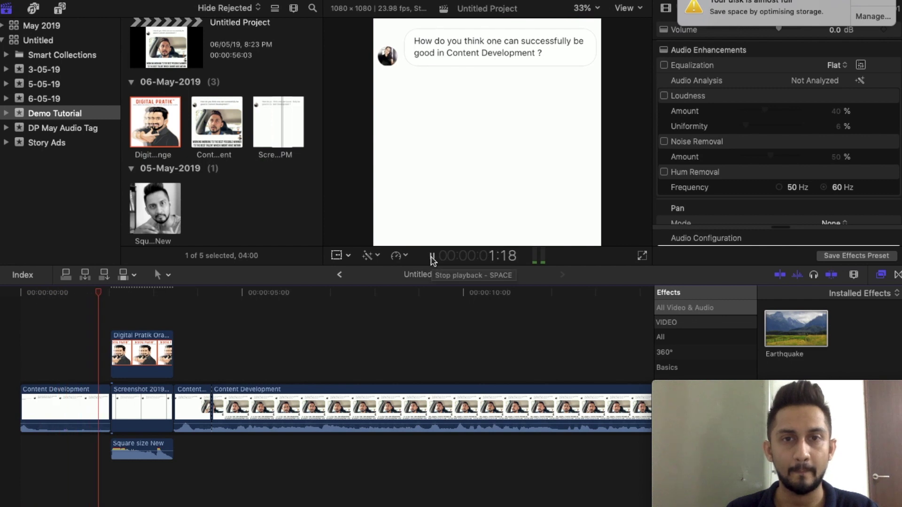
{"action": "left_click", "coordinate": [432, 258]}
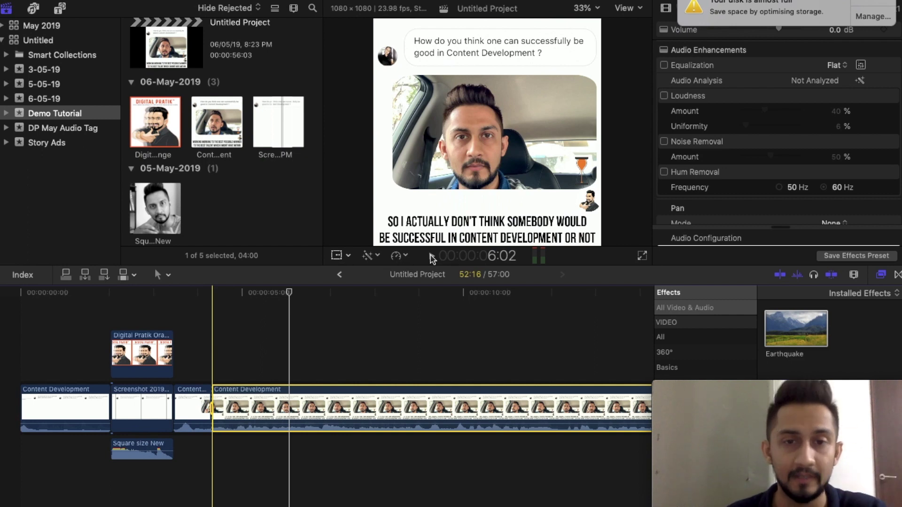
{"action": "left_click", "coordinate": [879, 8]}
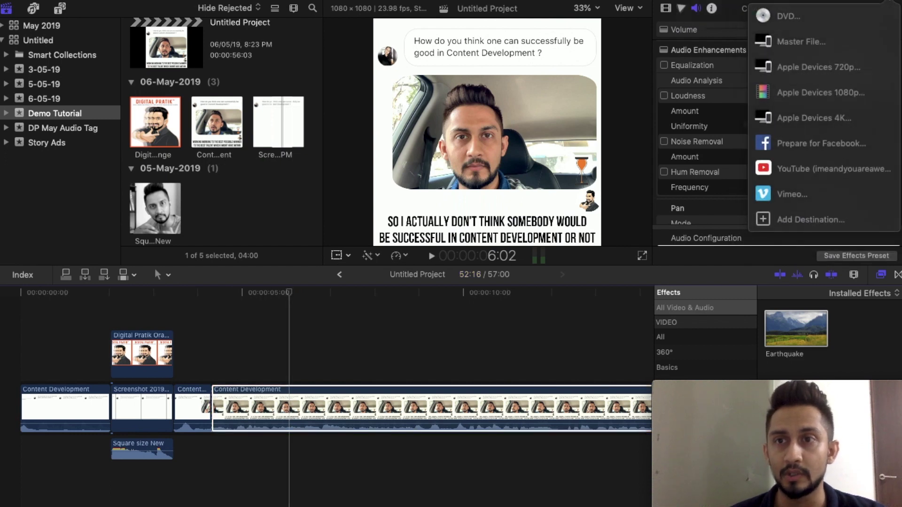
Step: Choose a Master File export with H.264 Better Quality codec at 1080 x 1080 resolution
{"action": "left_click", "coordinate": [793, 46]}
{"action": "left_click", "coordinate": [444, 79]}
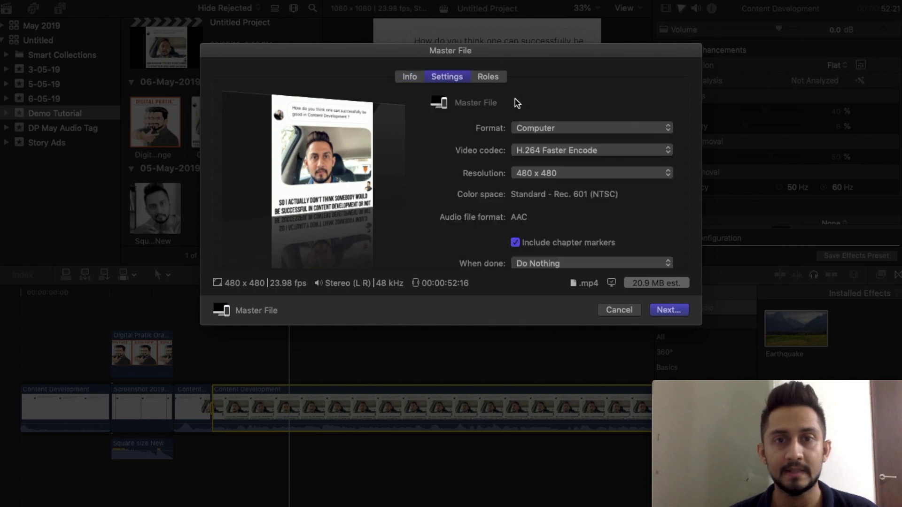
{"action": "left_click", "coordinate": [547, 150]}
{"action": "key", "text": "Escape"}
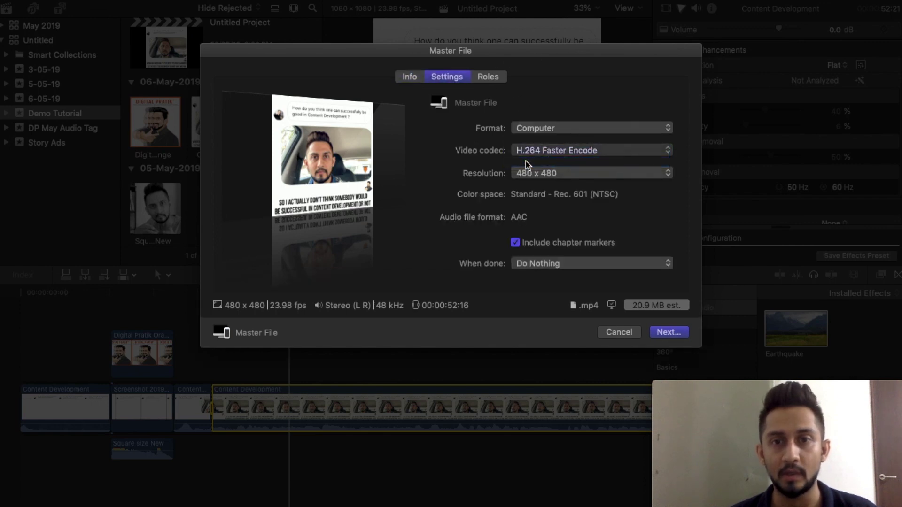
{"action": "left_click", "coordinate": [533, 176]}
{"action": "left_click", "coordinate": [551, 207]}
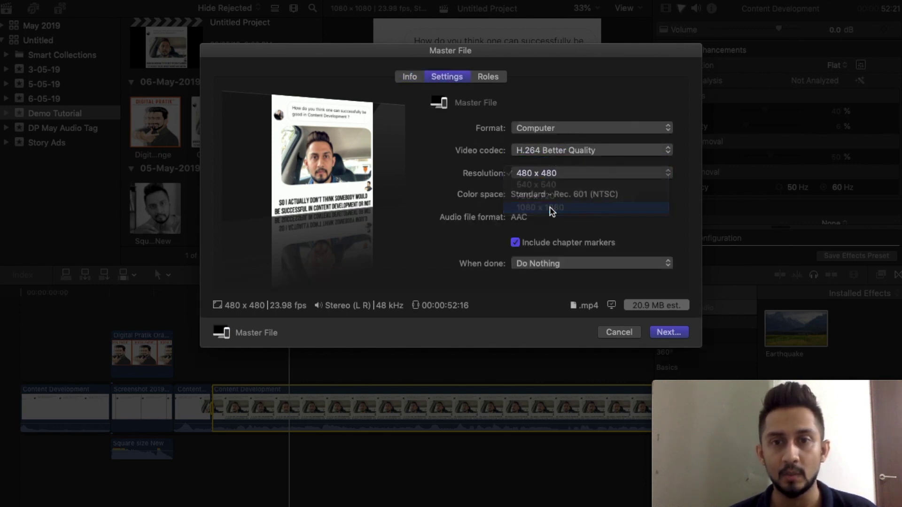
Step: Keep folder 6 as the save location, then return to the export settings
{"action": "left_click", "coordinate": [665, 333]}
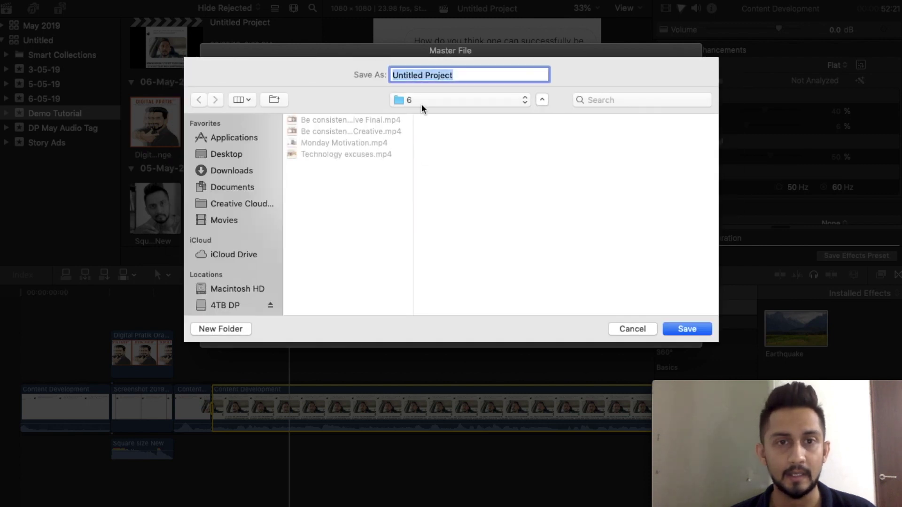
{"action": "left_click", "coordinate": [421, 101]}
{"action": "left_click", "coordinate": [309, 202]}
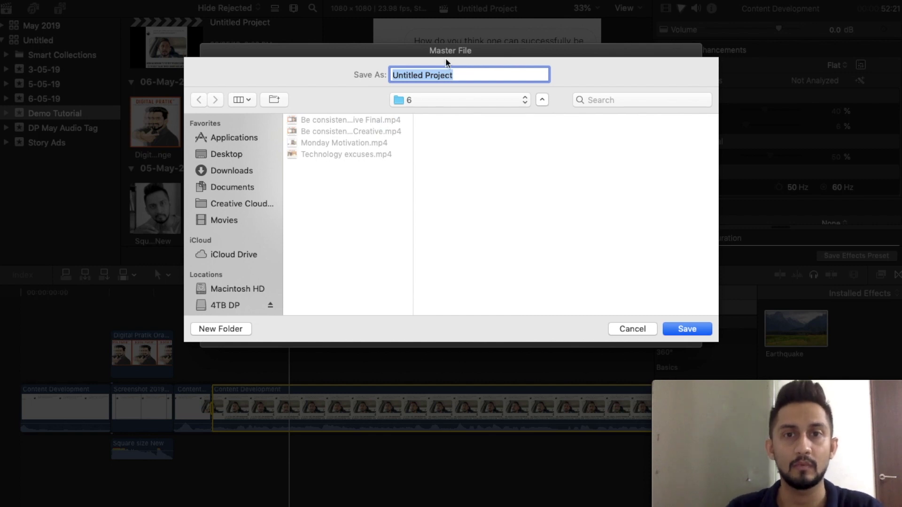
{"action": "left_click", "coordinate": [635, 330]}
{"action": "left_click_drag", "start_coordinate": [510, 54], "coordinate": [521, 168]}
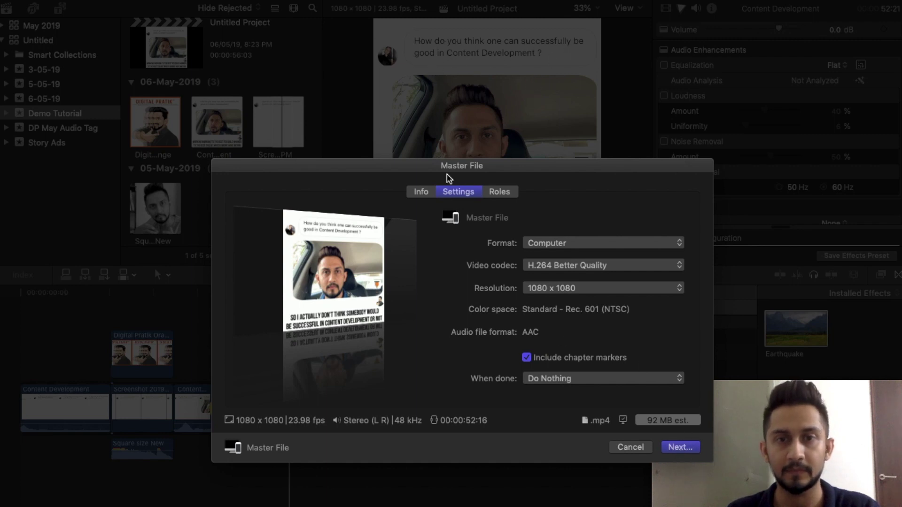
Step: Name the export 'How to be successful in content development' and save it
{"action": "key", "text": "Return"}
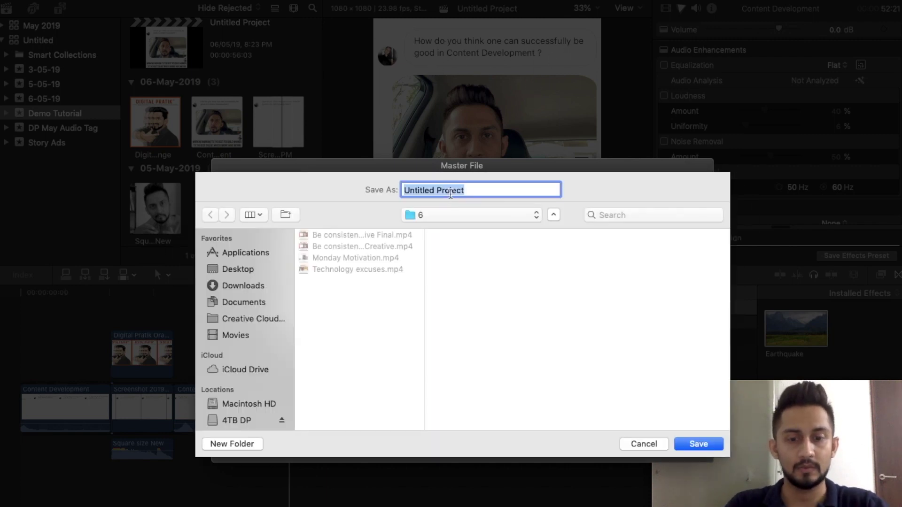
{"action": "type", "text": "How to be successful in content"}
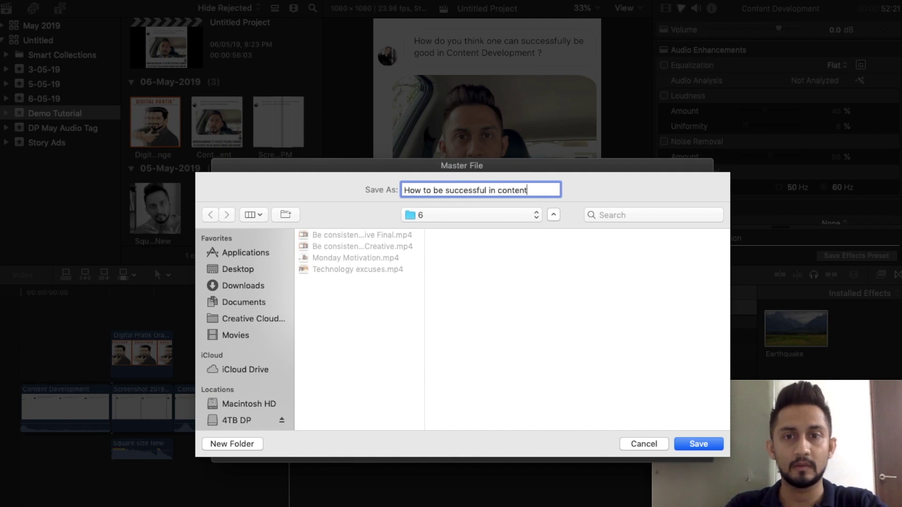
{"action": "type", "text": "pemtn"}
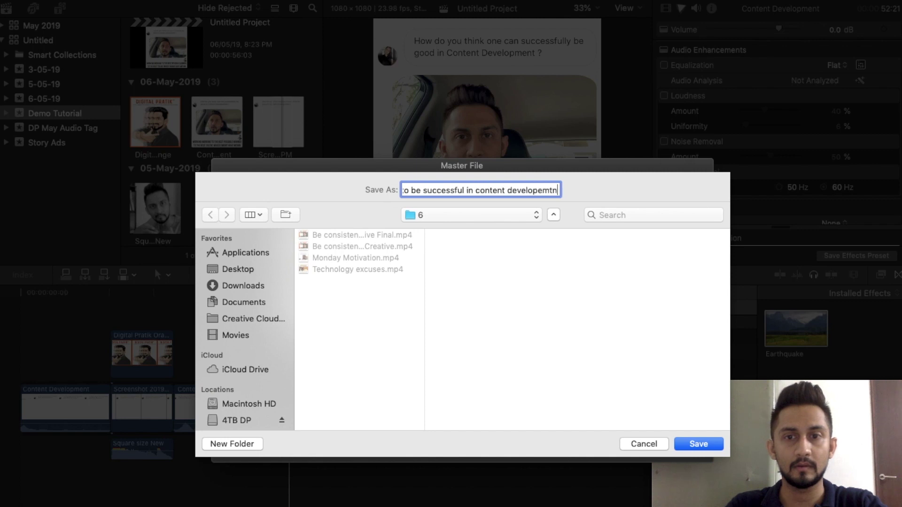
{"action": "key", "text": "BackSpace"}
{"action": "key", "text": "BackSpace"}
{"action": "type", "text": "ent"}
{"action": "key", "text": "BackSpace"}
{"action": "key", "text": "BackSpace"}
{"action": "key", "text": "BackSpace"}
{"action": "key", "text": "BackSpace"}
{"action": "key", "text": "BackSpace"}
{"action": "type", "text": "ment"}
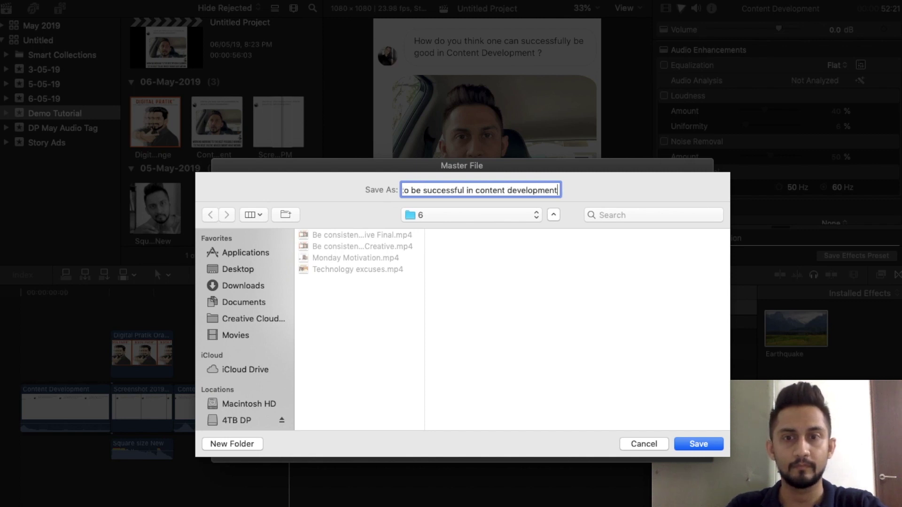
{"action": "key", "text": "Return"}
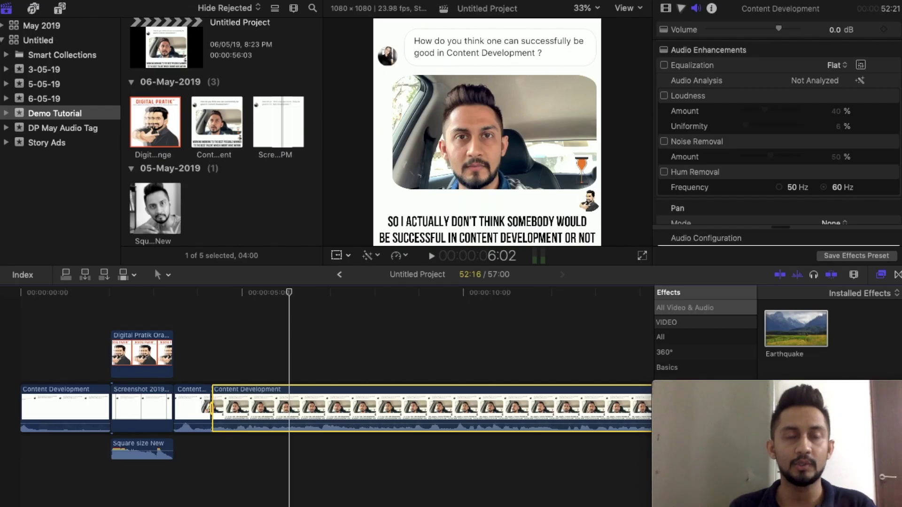